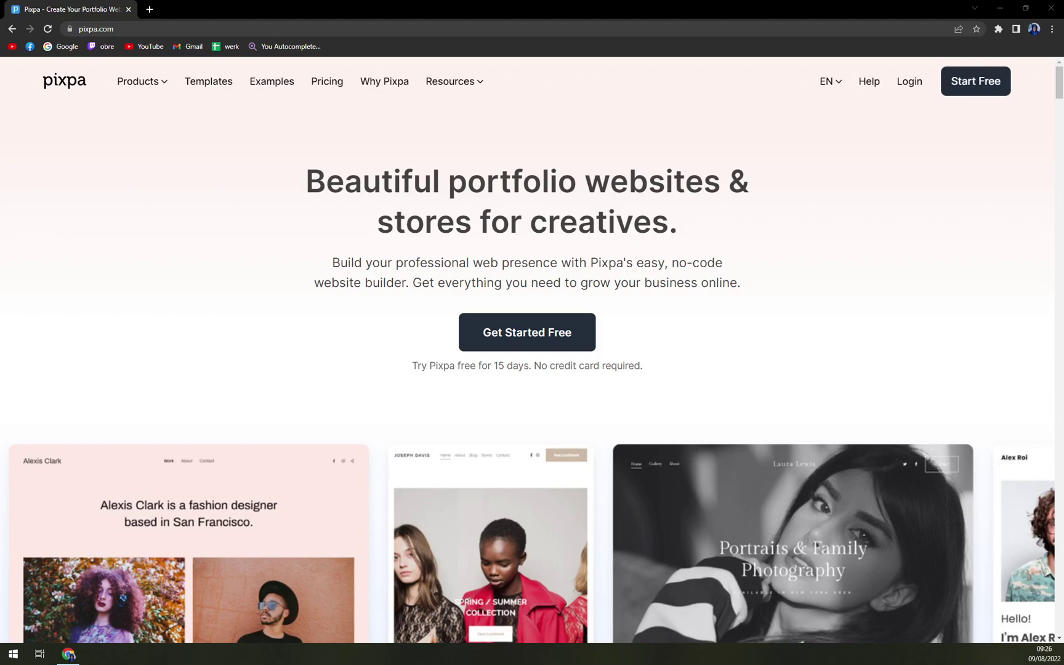
scroll(328, 387, "down", 5)
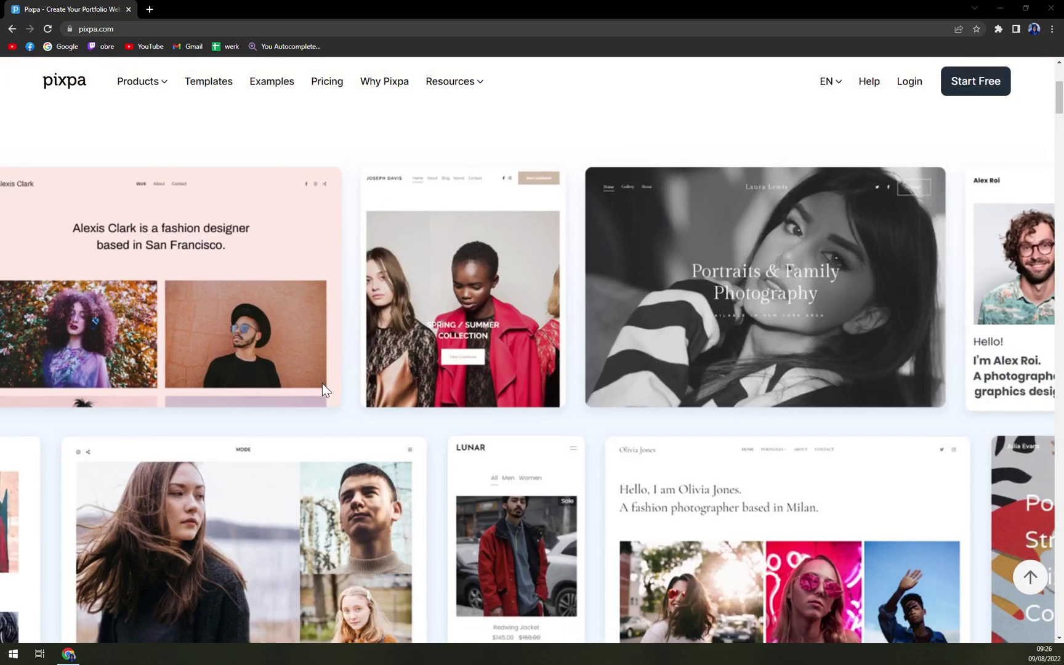
scroll(322, 383, "down", 2)
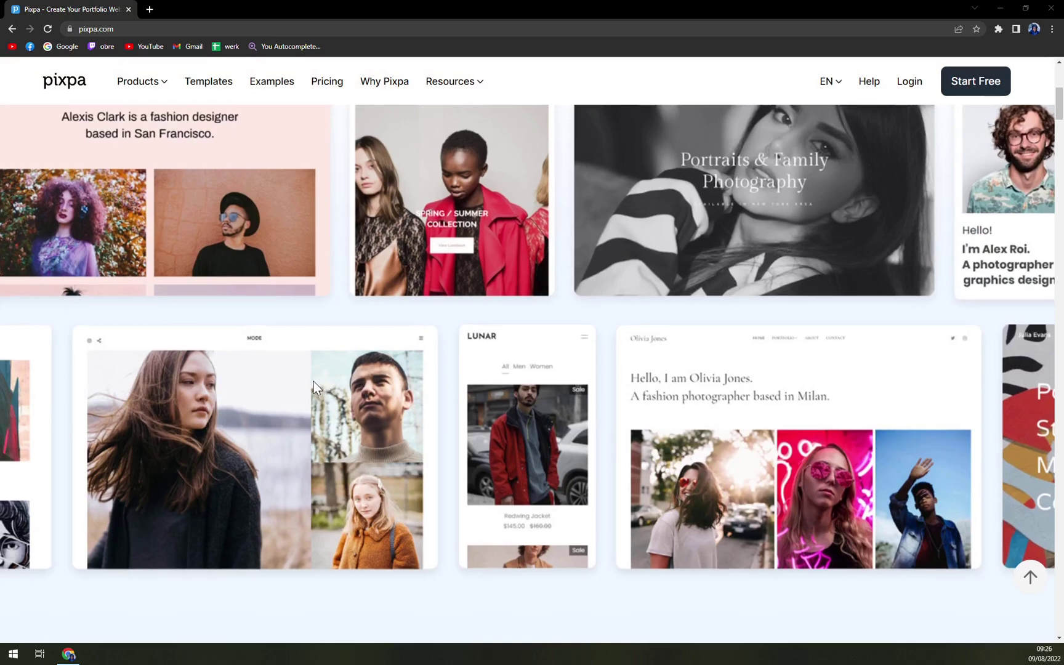
scroll(313, 381, "down", 2)
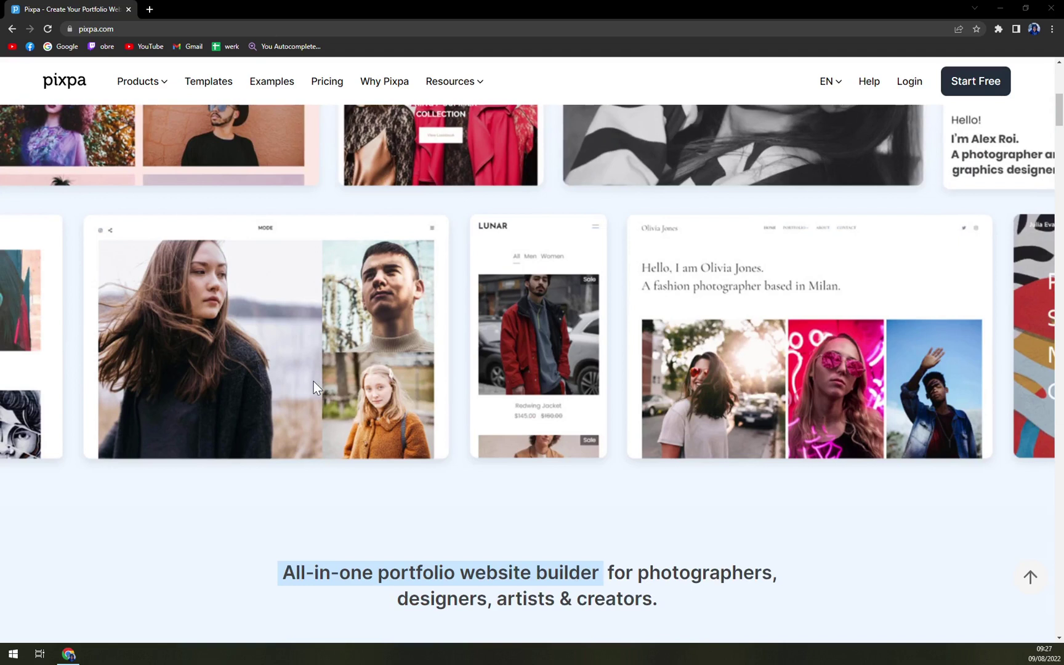
scroll(313, 382, "down", 2)
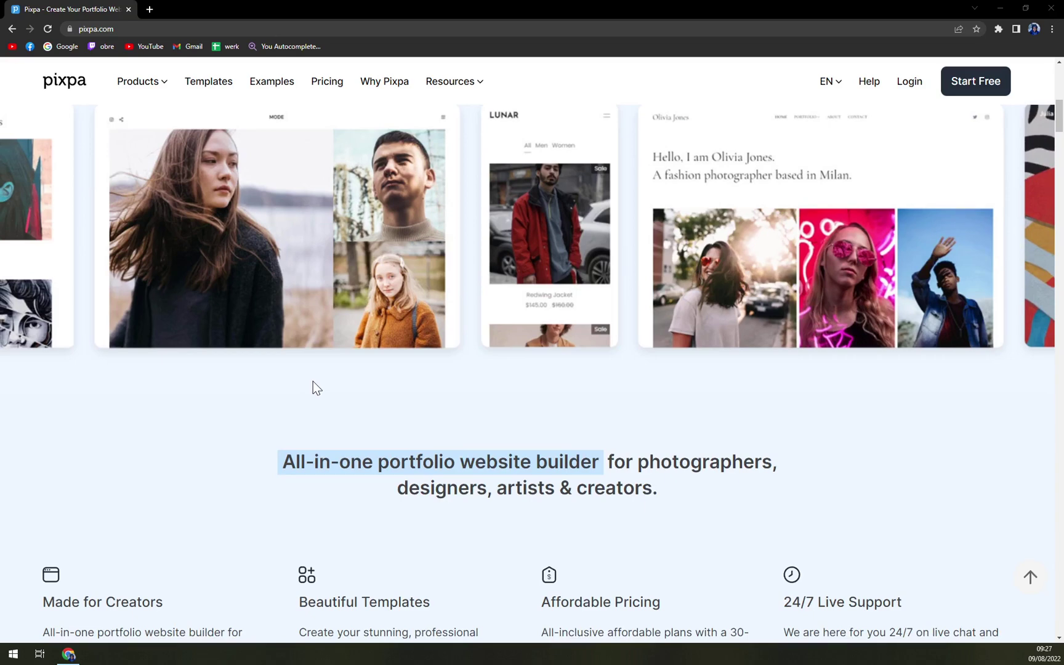
scroll(313, 382, "up", 10)
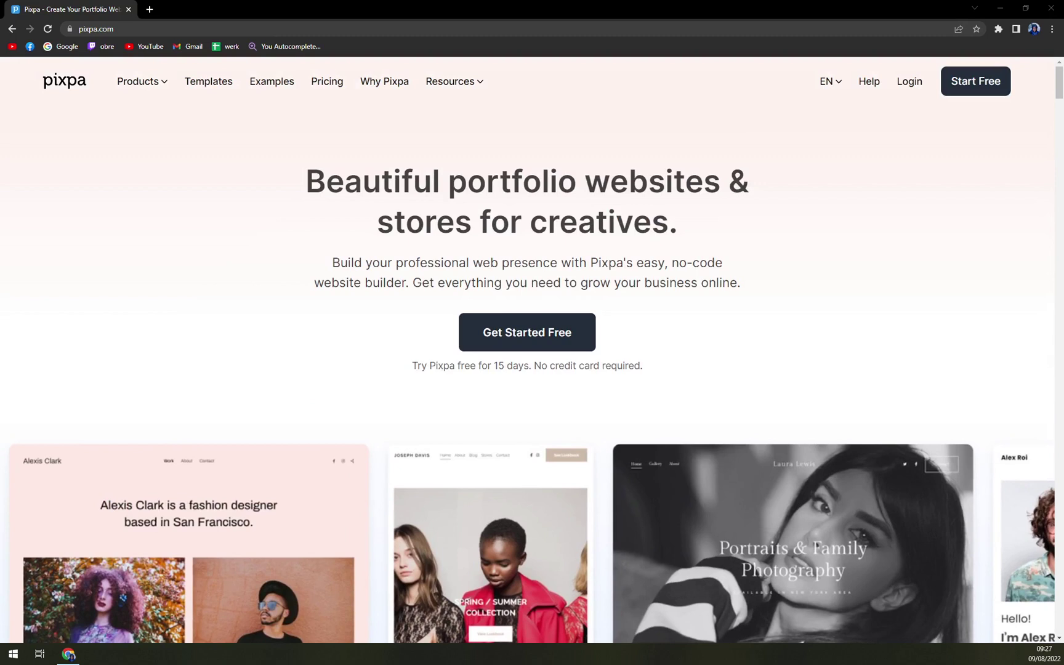
scroll(267, 306, "down", 2)
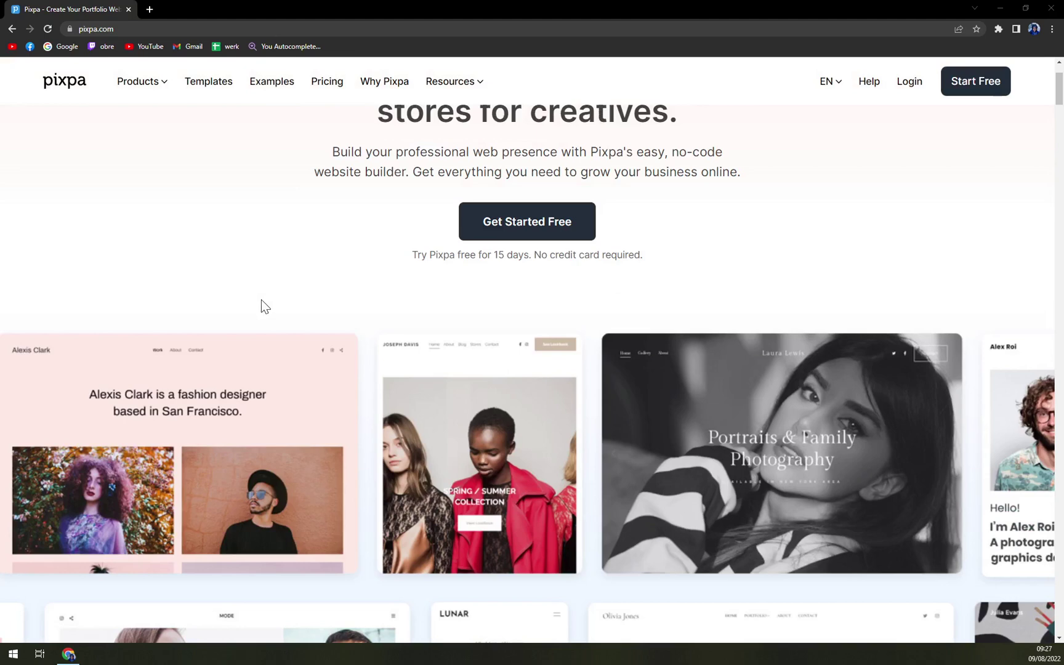
scroll(261, 299, "down", 5)
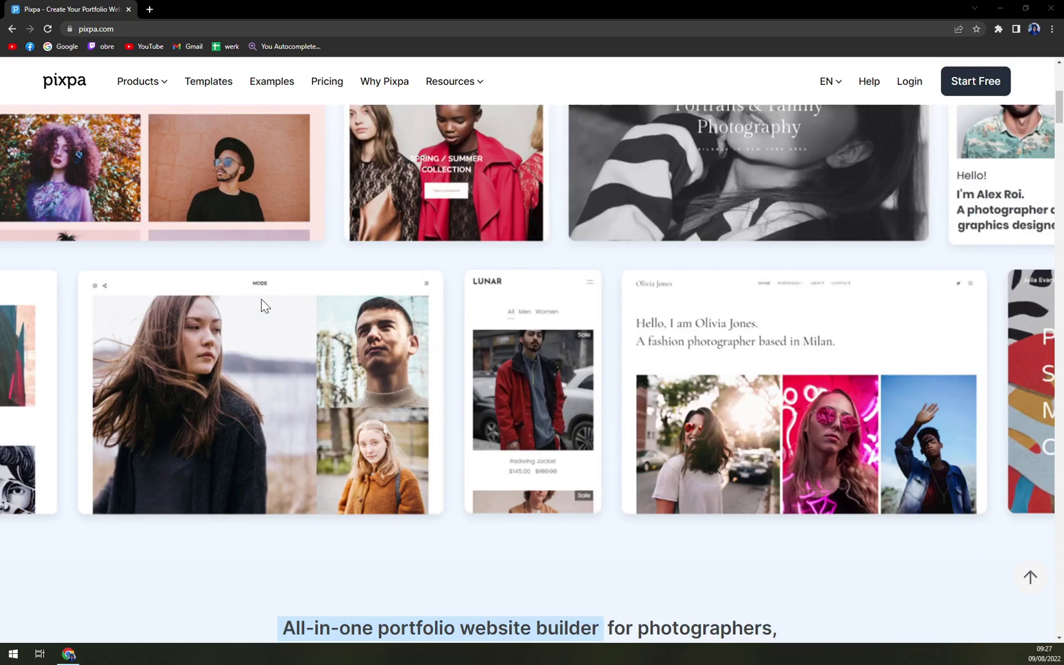
scroll(261, 297, "down", 20)
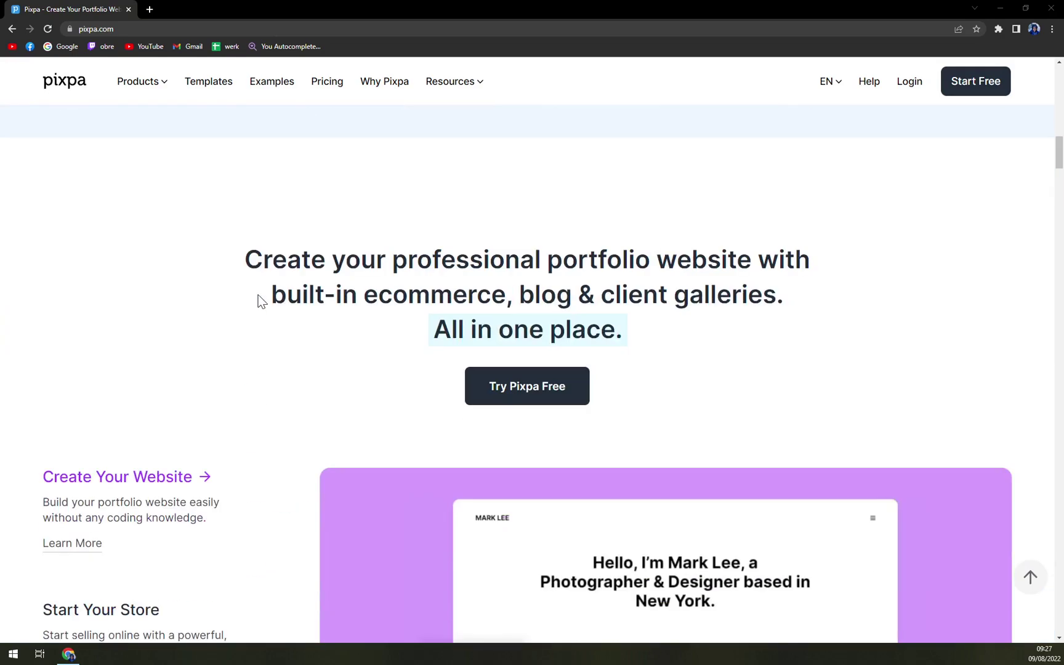
scroll(257, 293, "up", 7)
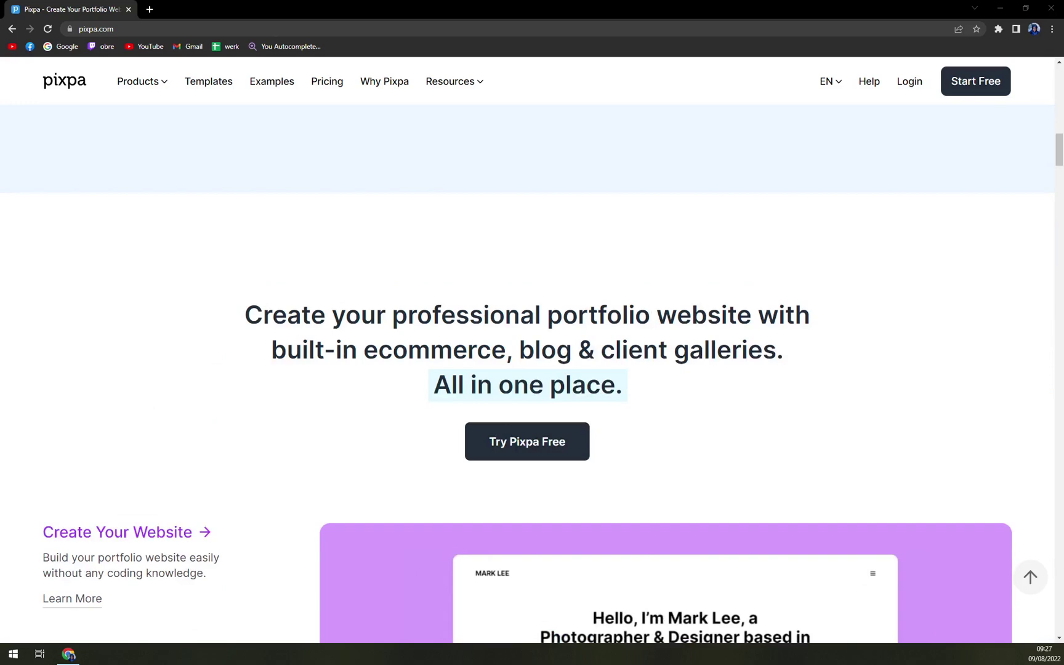
scroll(306, 329, "up", 15)
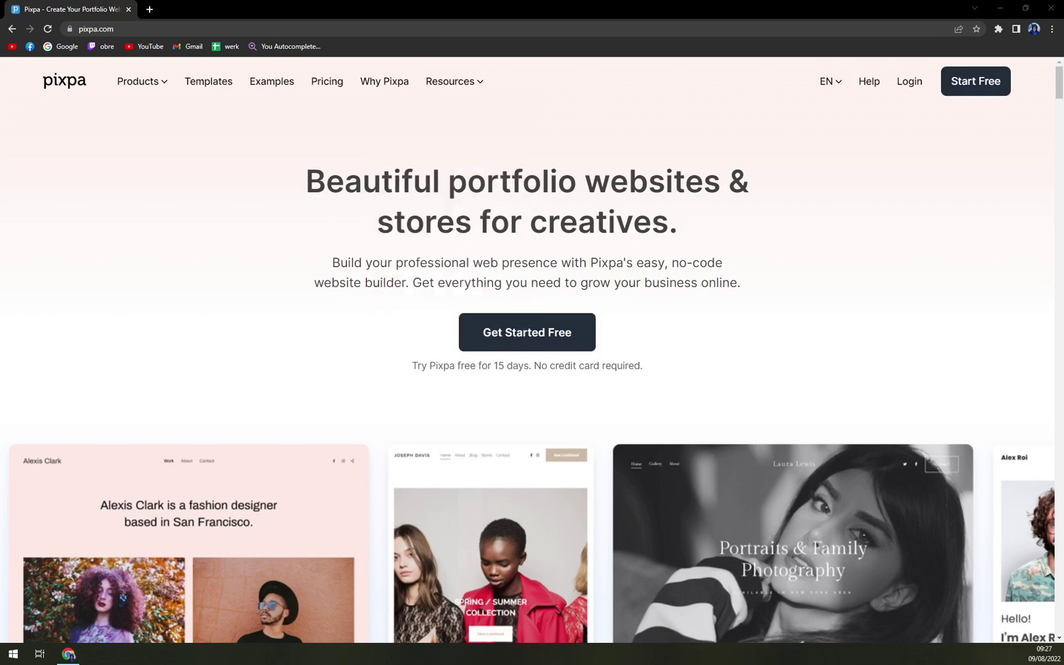
left_click_drag(402, 14, 518, 7)
scroll(613, 280, "down", 2)
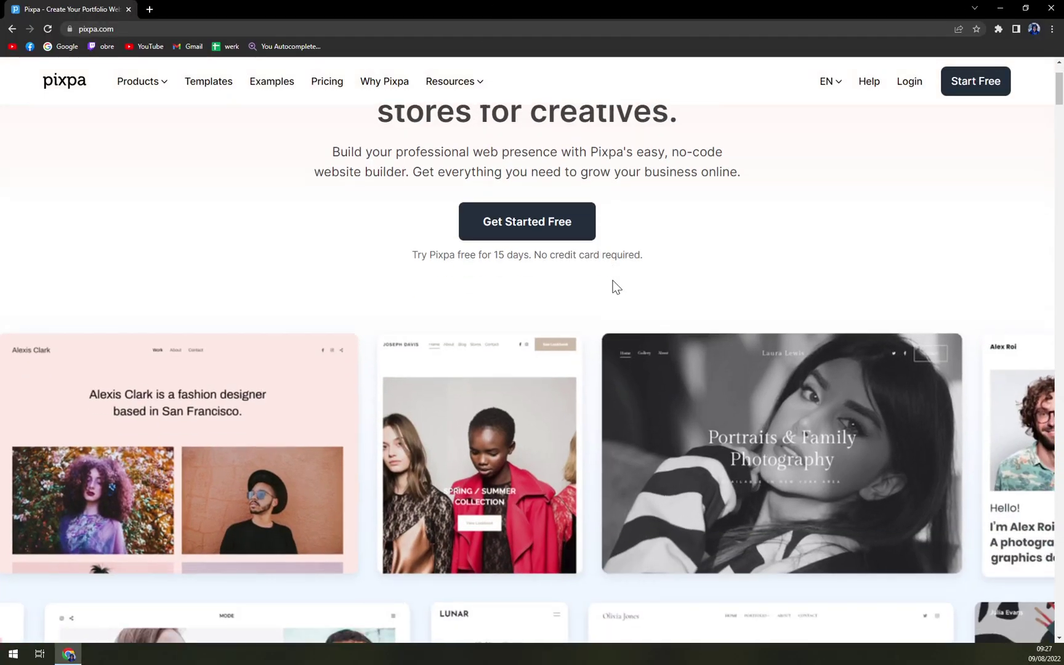
scroll(613, 280, "up", 2)
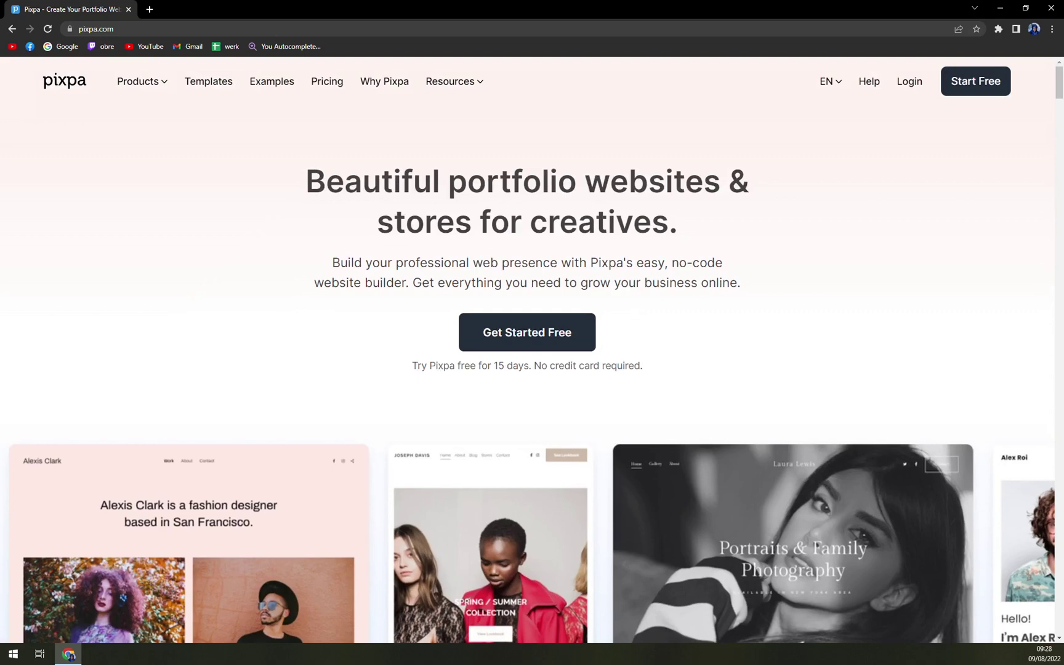
scroll(410, 355, "down", 4)
scroll(410, 355, "up", 4)
- Go to the Pixpa Pricing page and dismiss the chat greeting popup
left_click(328, 89)
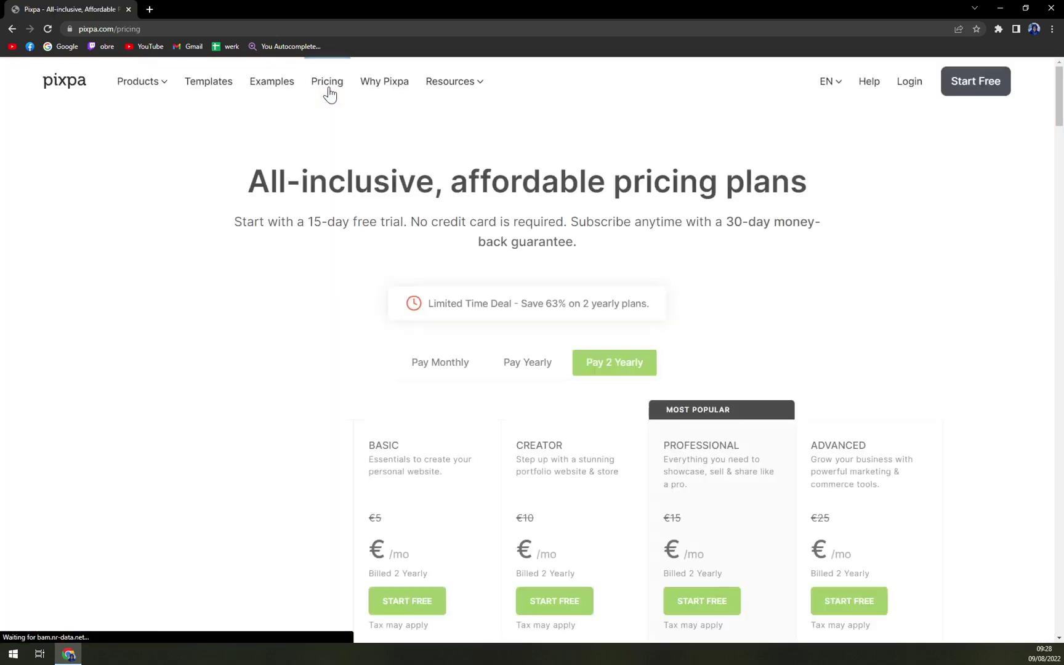
scroll(352, 283, "down", 1)
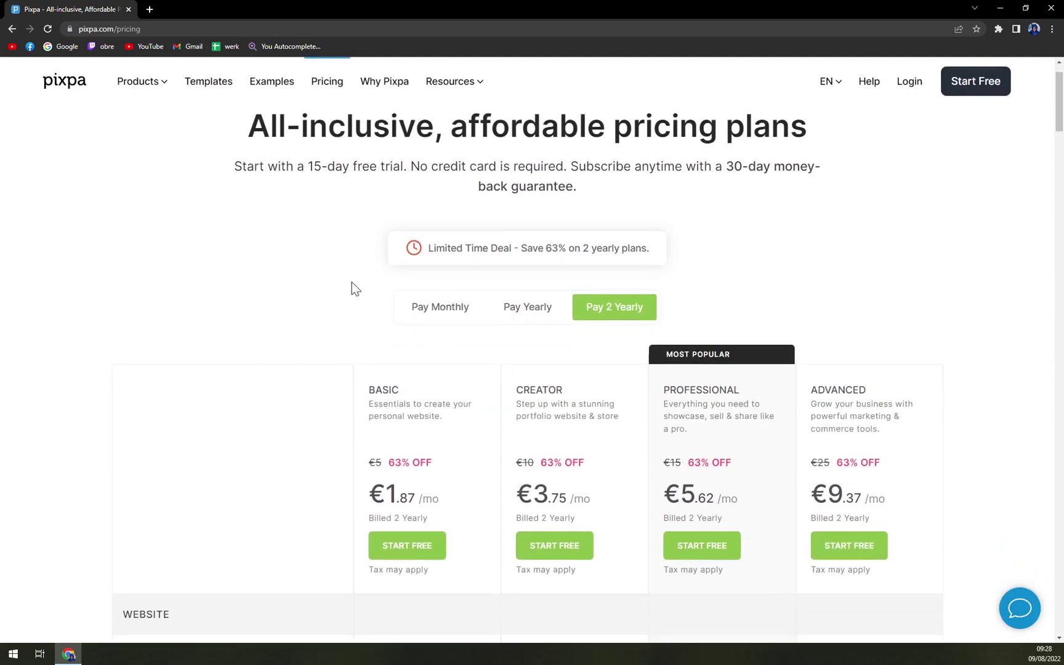
scroll(613, 316, "down", 1)
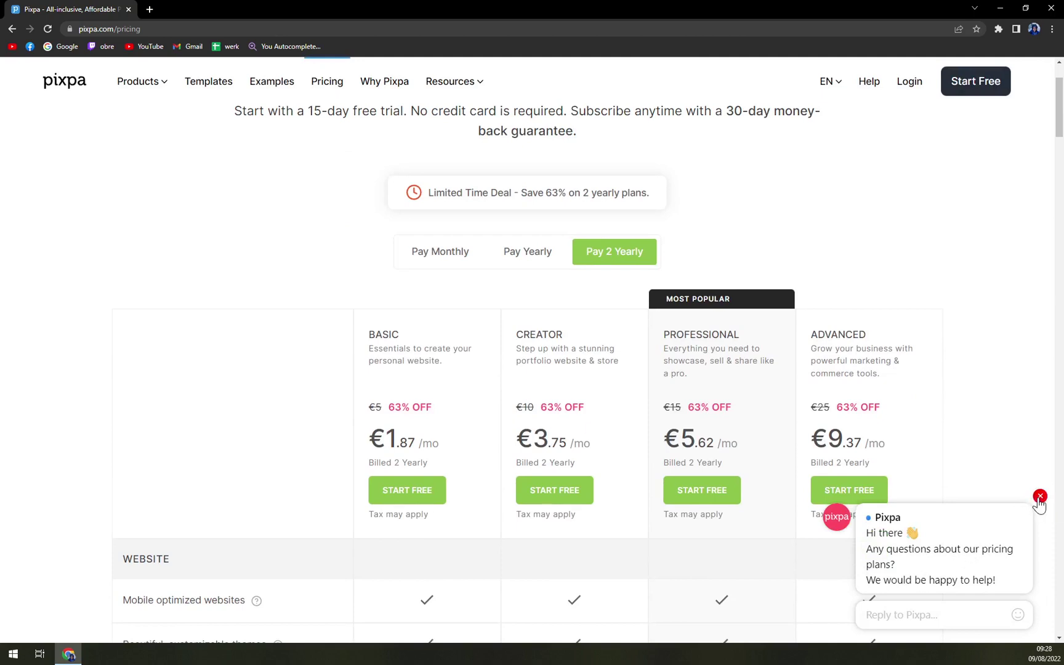
left_click(1040, 497)
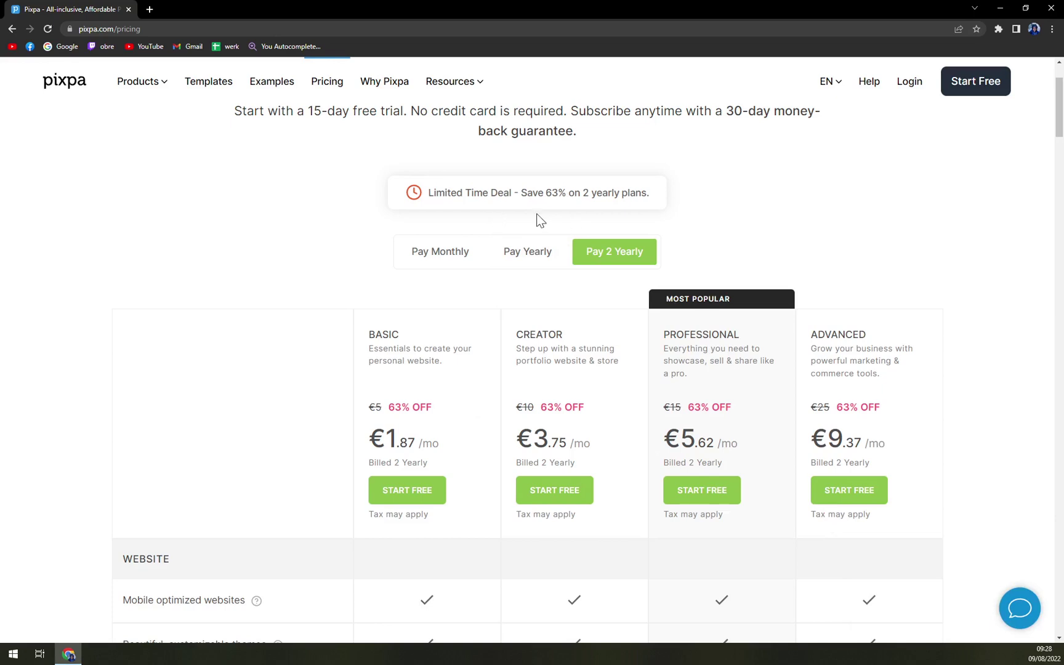
- Highlight the Limited Time Deal, Save 63% and Basic plan price text
left_click_drag(429, 194, 588, 215)
left_click(504, 209)
left_click_drag(513, 192, 566, 193)
left_click(628, 208)
scroll(453, 406, "down", 2)
left_click_drag(387, 328, 440, 333)
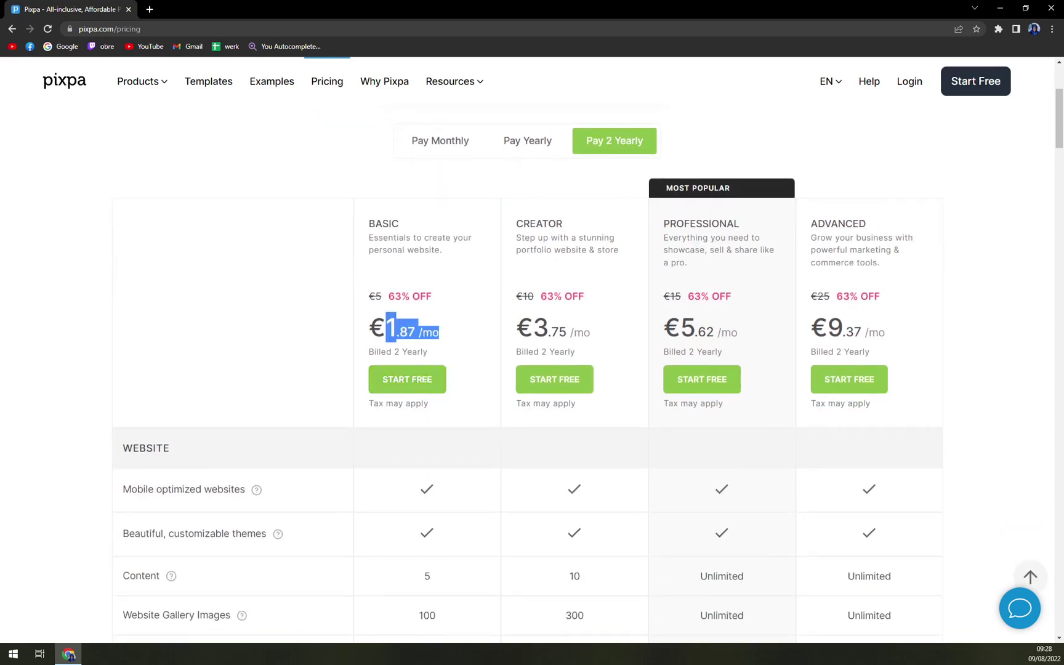
left_click(475, 302)
scroll(474, 305, "up", 2)
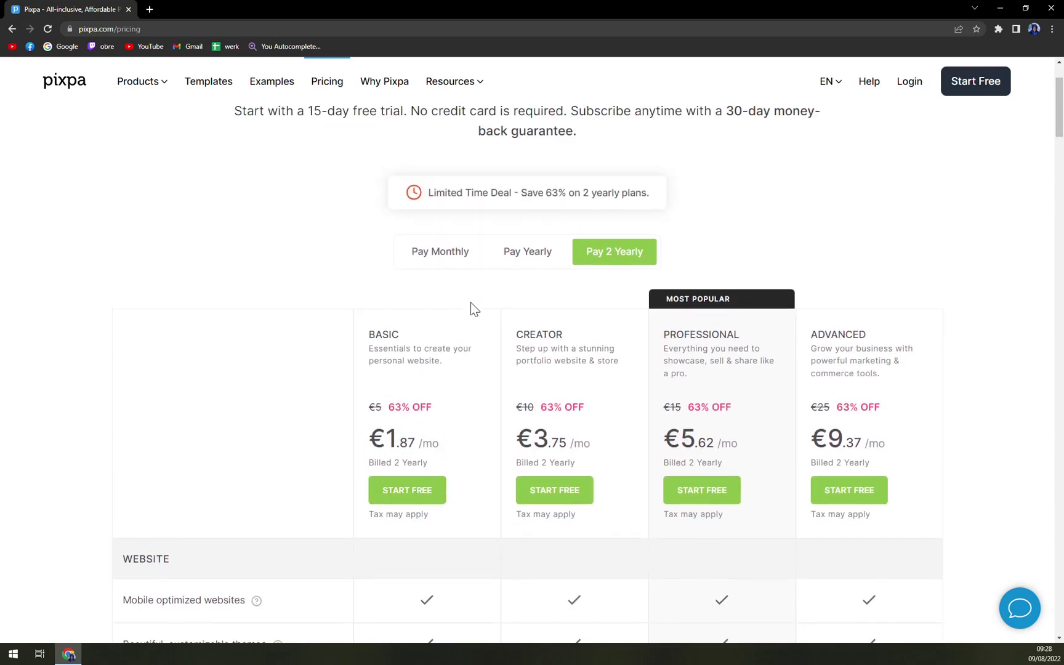
- Compare yearly and monthly billing, ending on Pay 2 Yearly: €1.87, €3.75, €5.62, €9.37
left_click(542, 259)
left_click(460, 259)
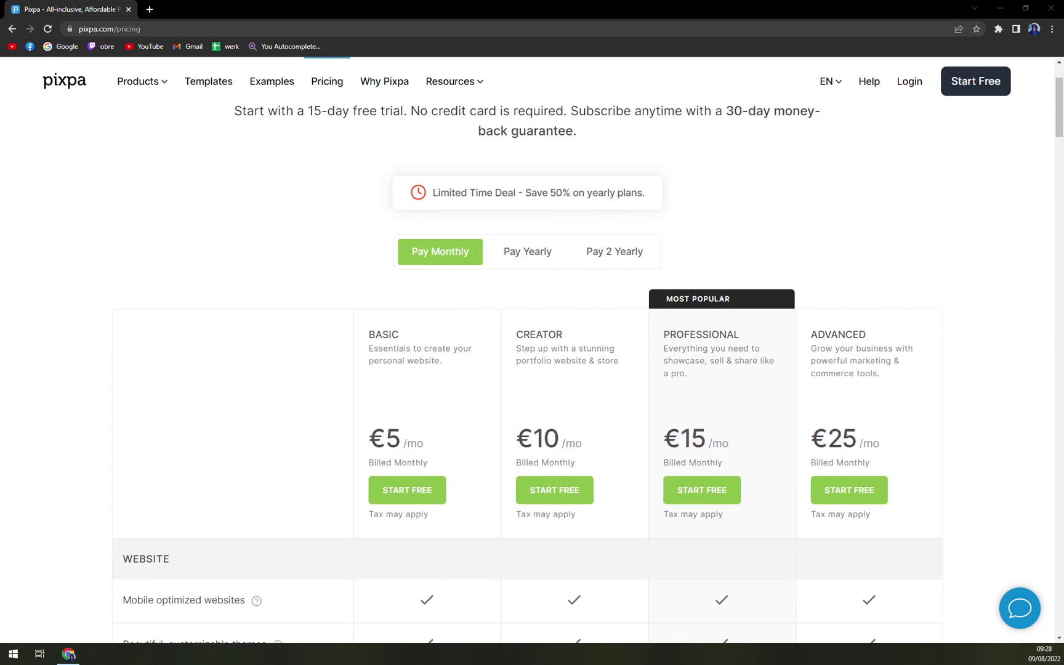
left_click(550, 259)
left_click(410, 255)
left_click(548, 253)
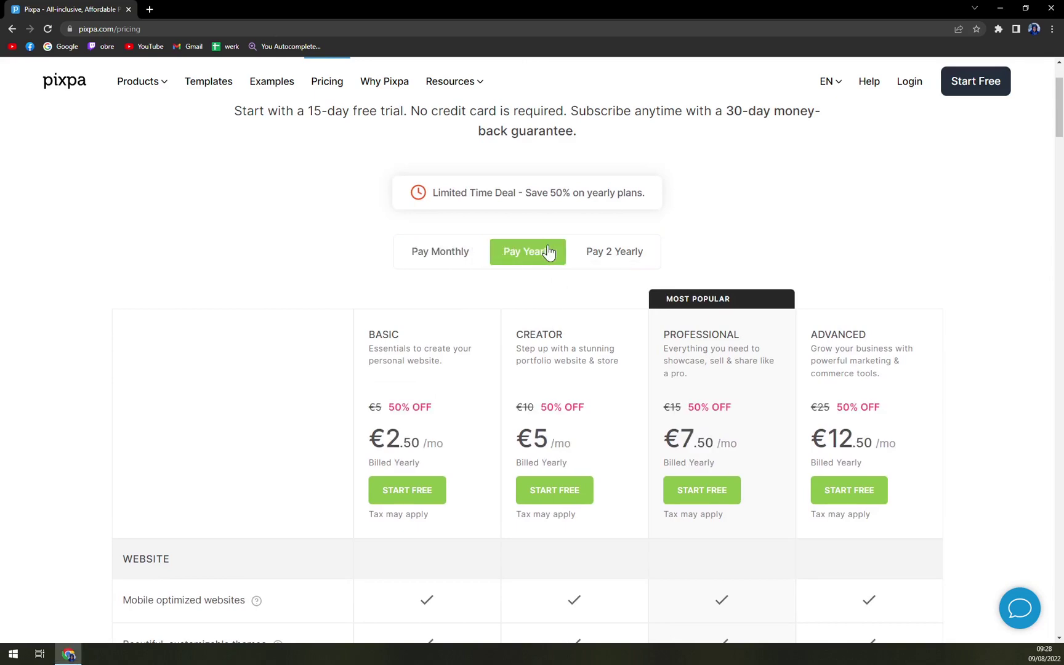
left_click(614, 257)
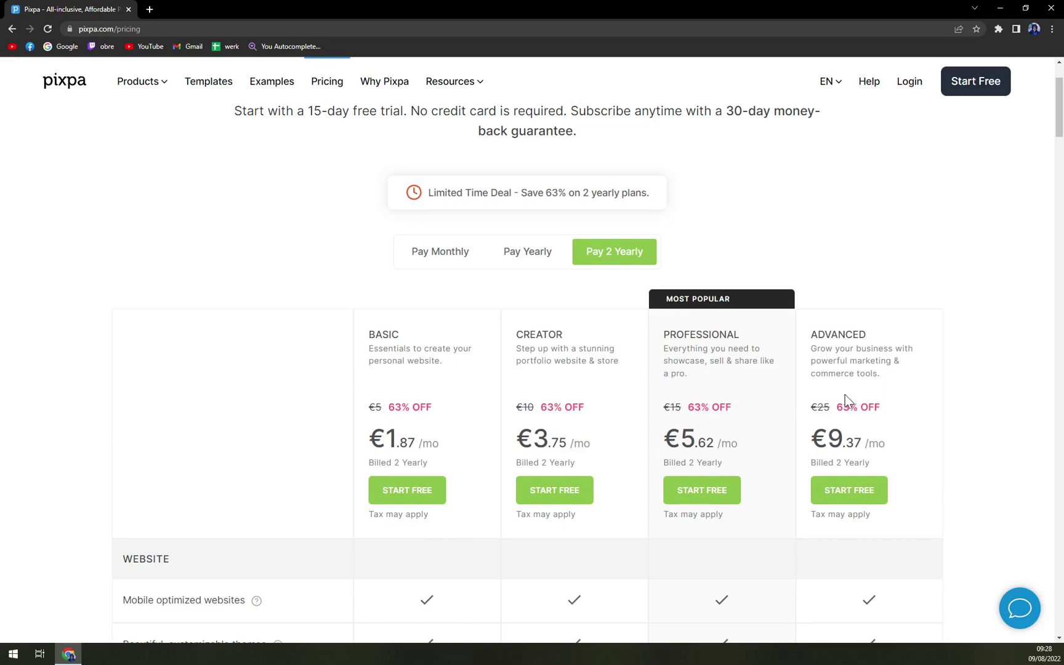
scroll(431, 401, "down", 3)
scroll(420, 399, "up", 2)
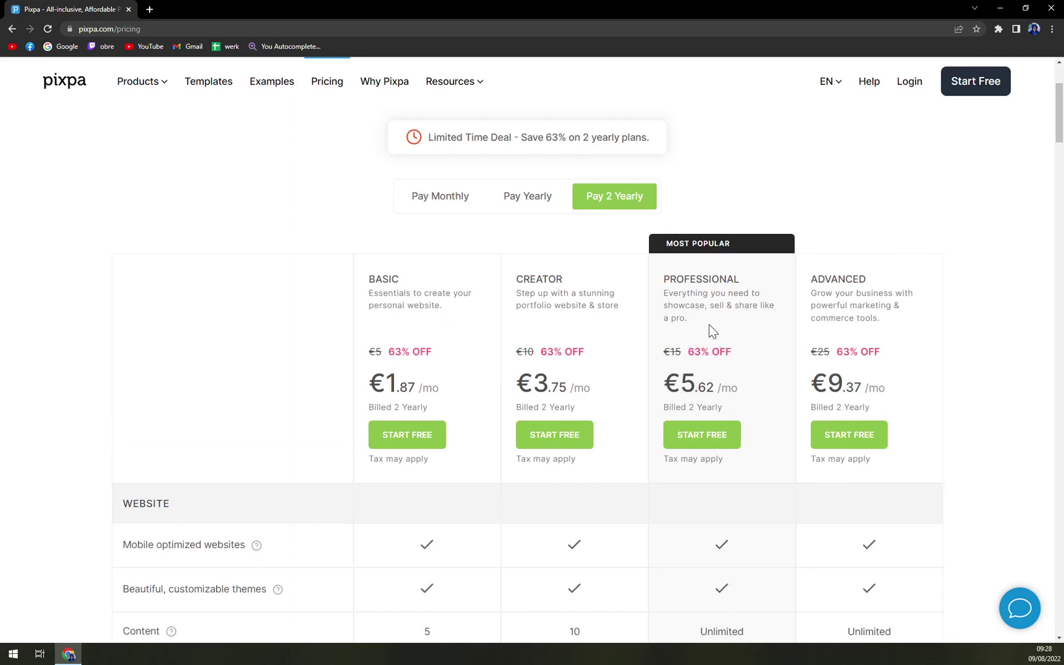
- Scroll down the plan comparison table, highlighting the 50+ third-party integrations row
scroll(733, 320, "down", 5)
scroll(758, 370, "up", 1)
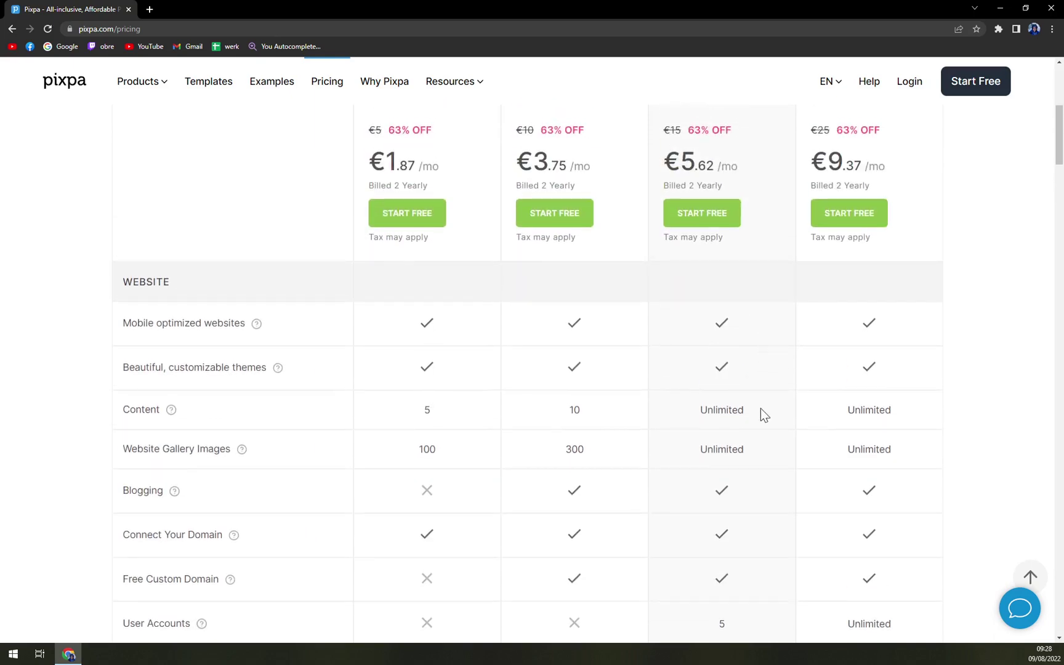
scroll(702, 455, "up", 2)
scroll(727, 470, "down", 2)
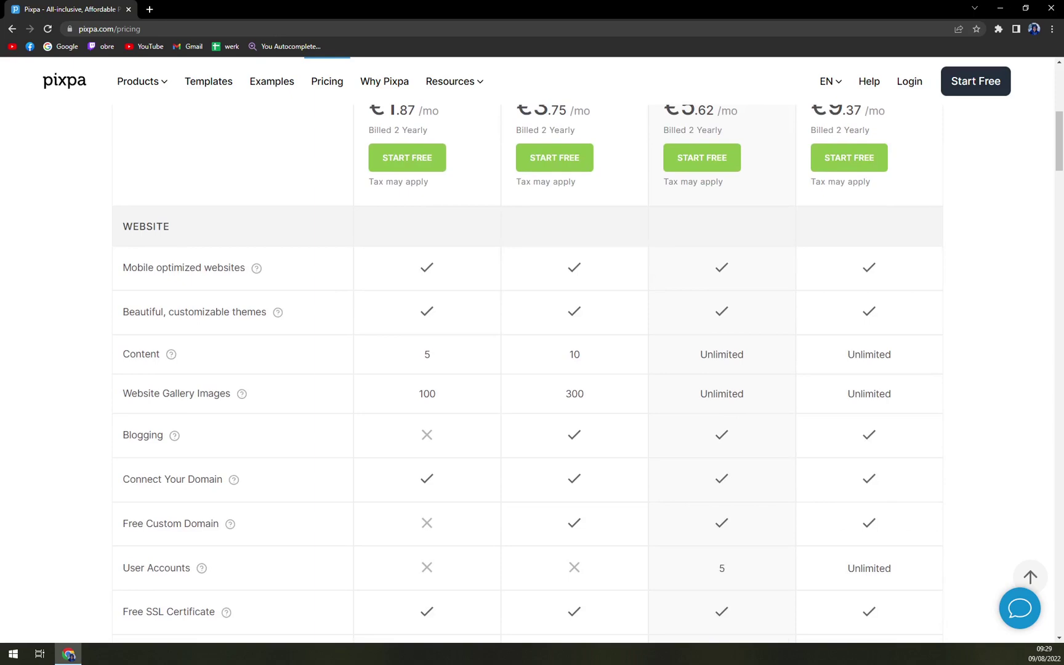
scroll(708, 425, "down", 2)
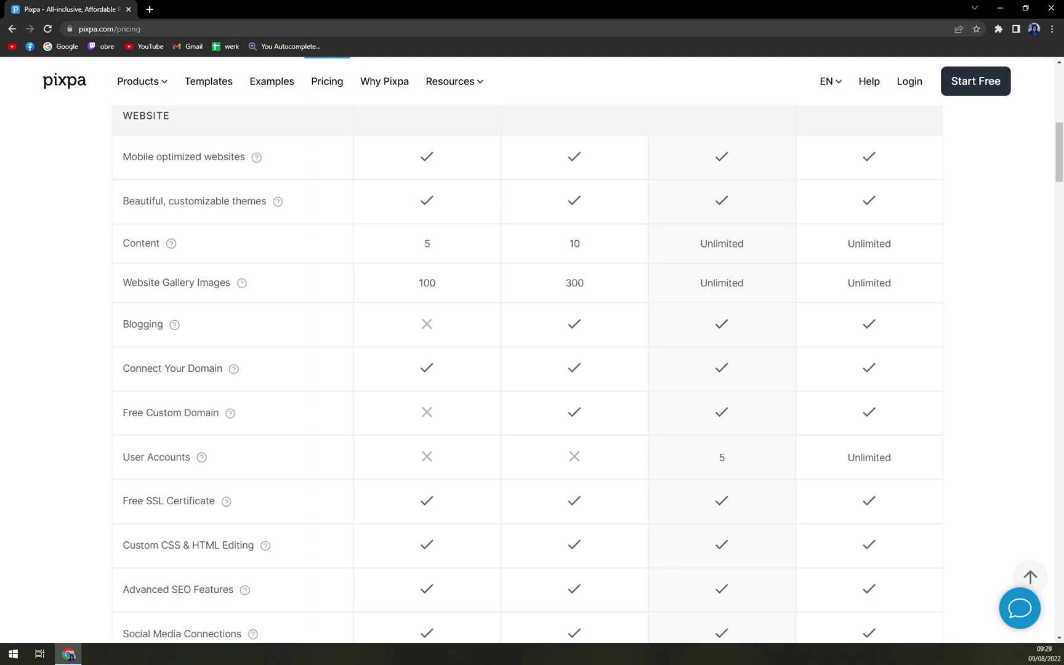
scroll(736, 465, "down", 1)
scroll(831, 425, "up", 1)
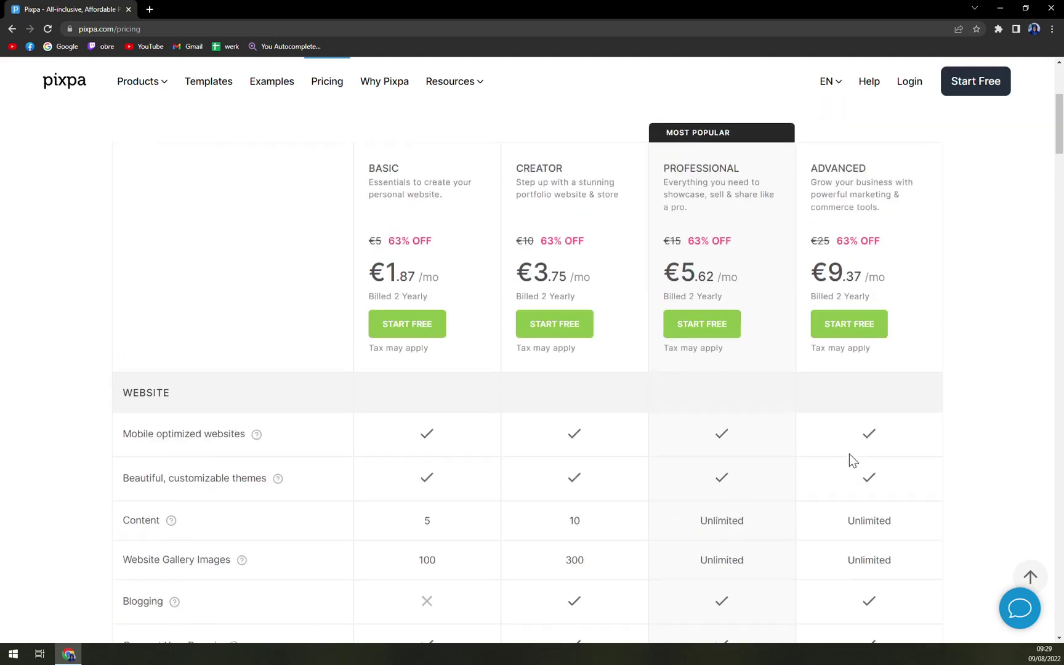
scroll(835, 371, "down", 8)
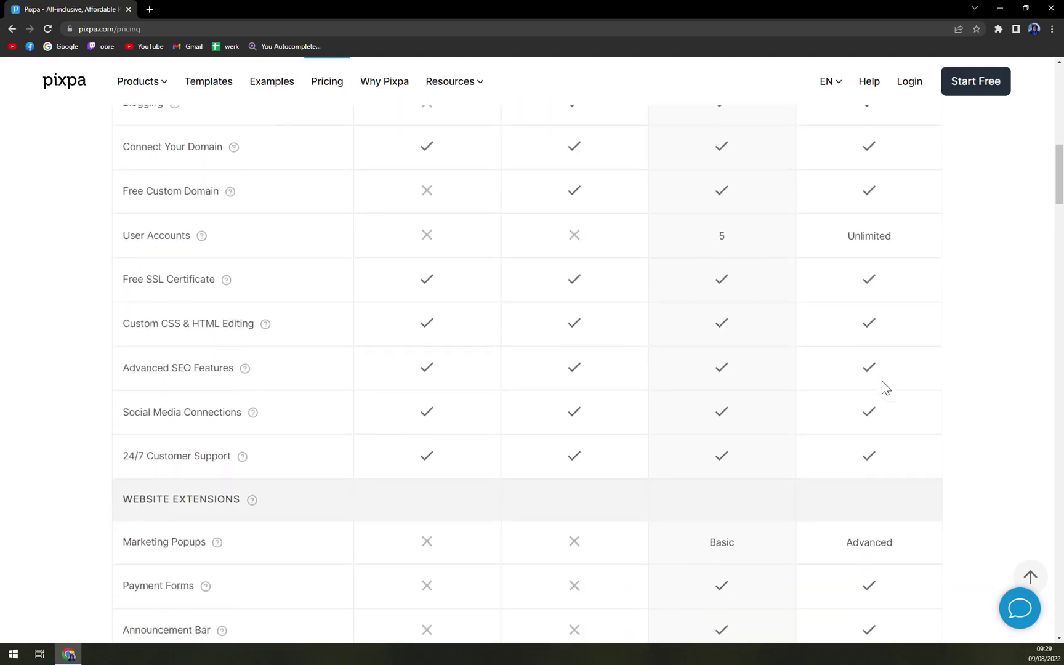
scroll(610, 437, "up", 2)
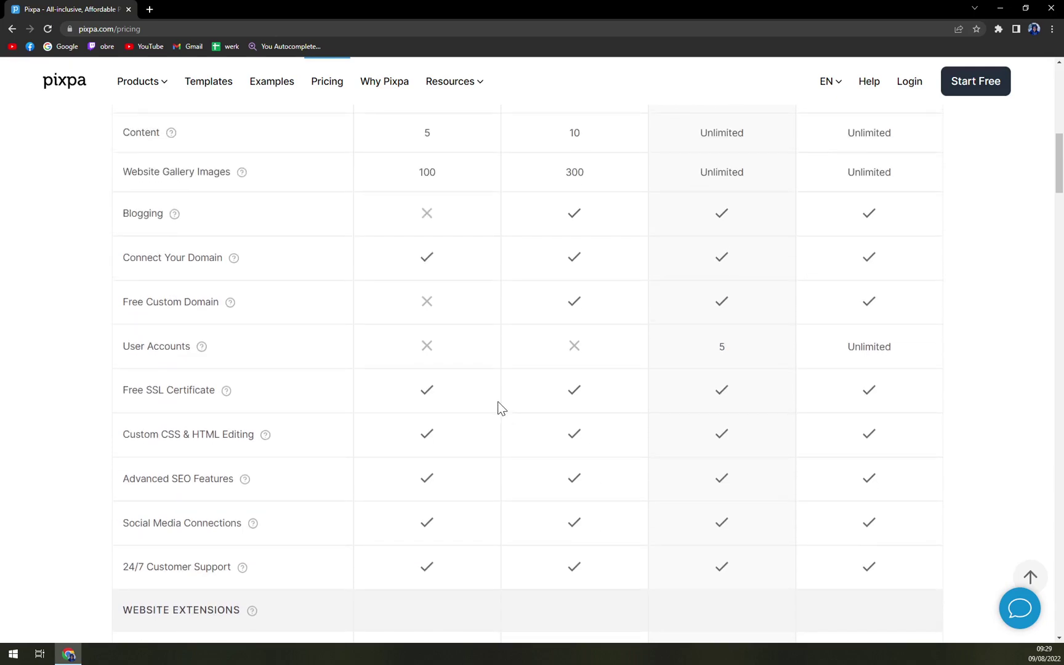
scroll(502, 408, "down", 3)
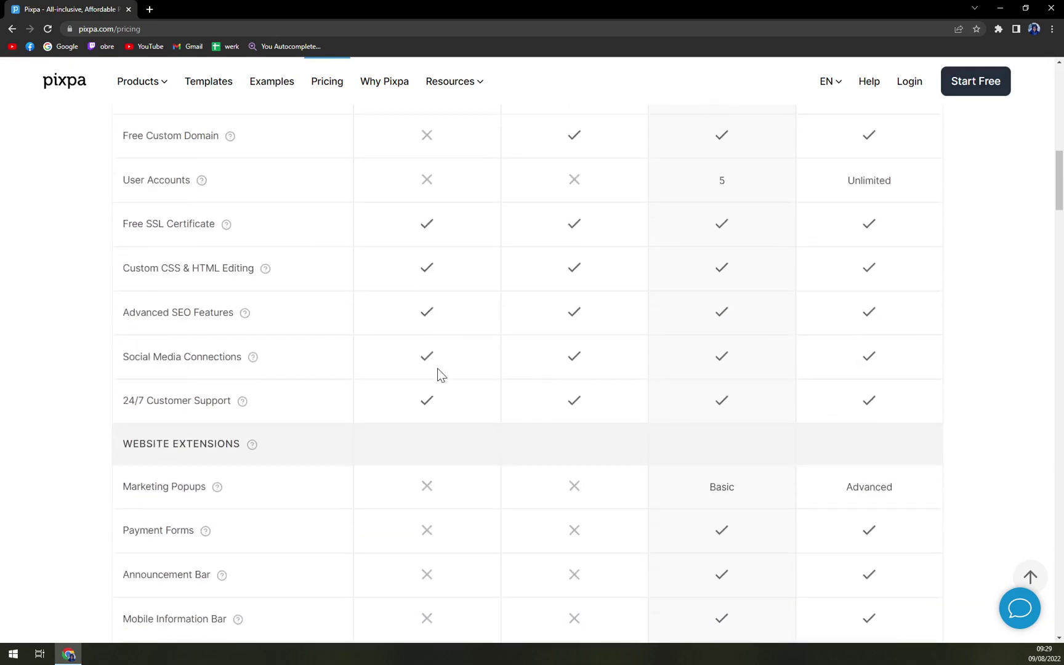
scroll(746, 407, "up", 3)
scroll(881, 367, "down", 7)
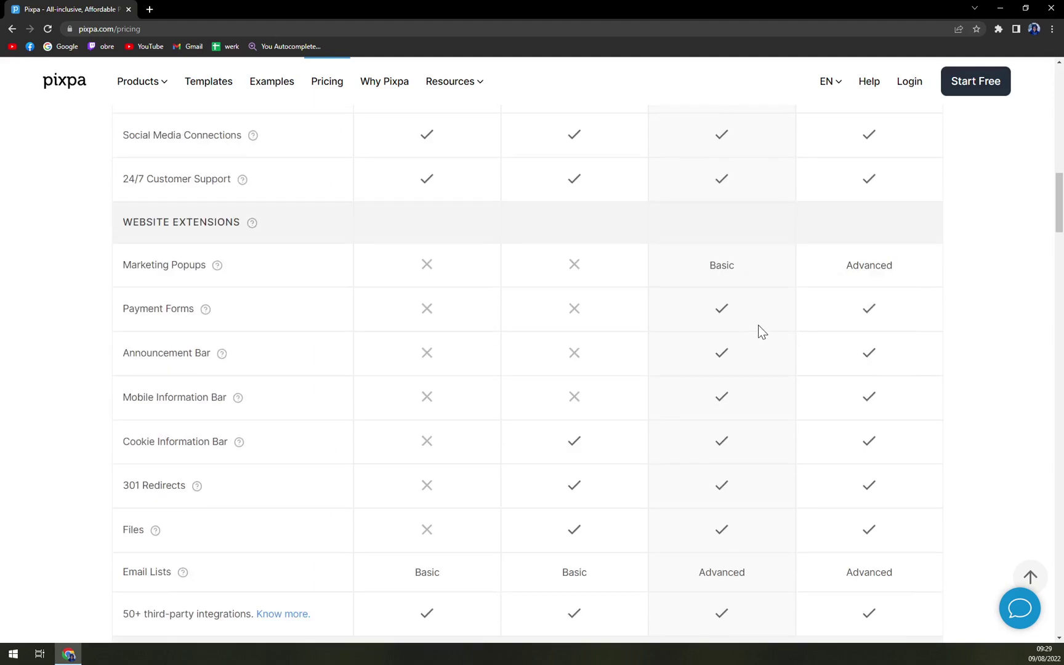
scroll(762, 332, "down", 1)
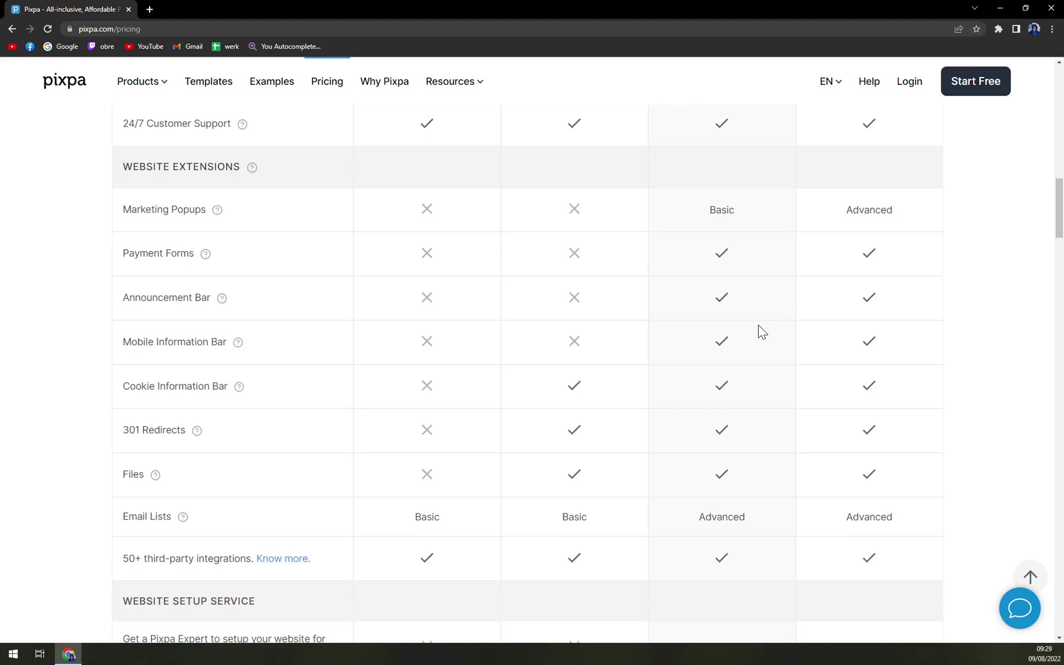
scroll(739, 468, "up", 3)
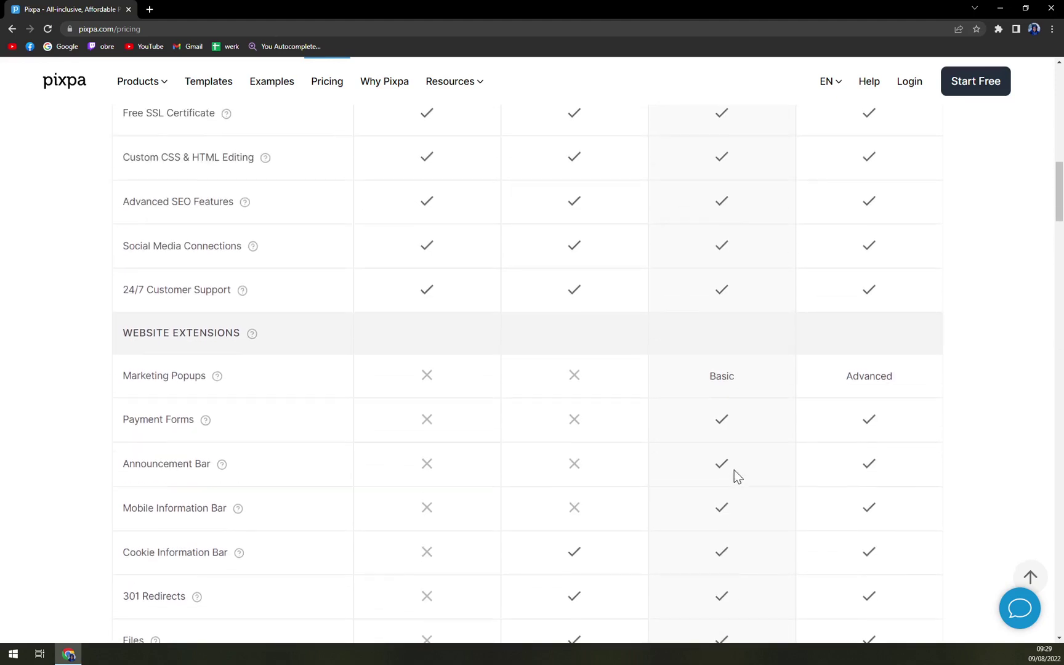
scroll(575, 327, "down", 3)
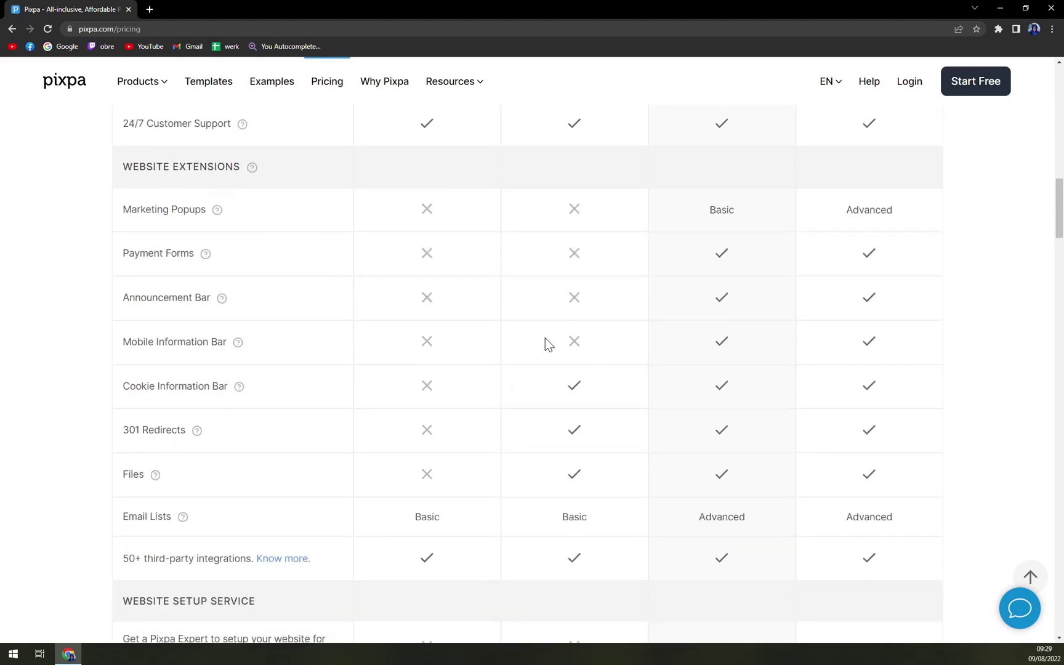
scroll(562, 337, "down", 1)
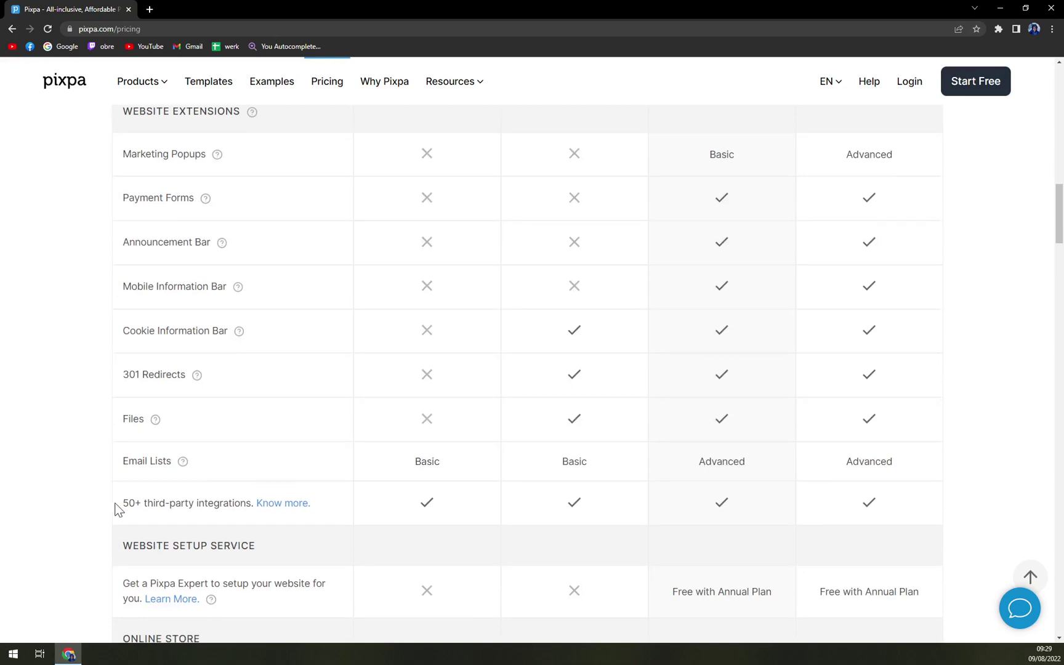
left_click_drag(115, 503, 180, 508)
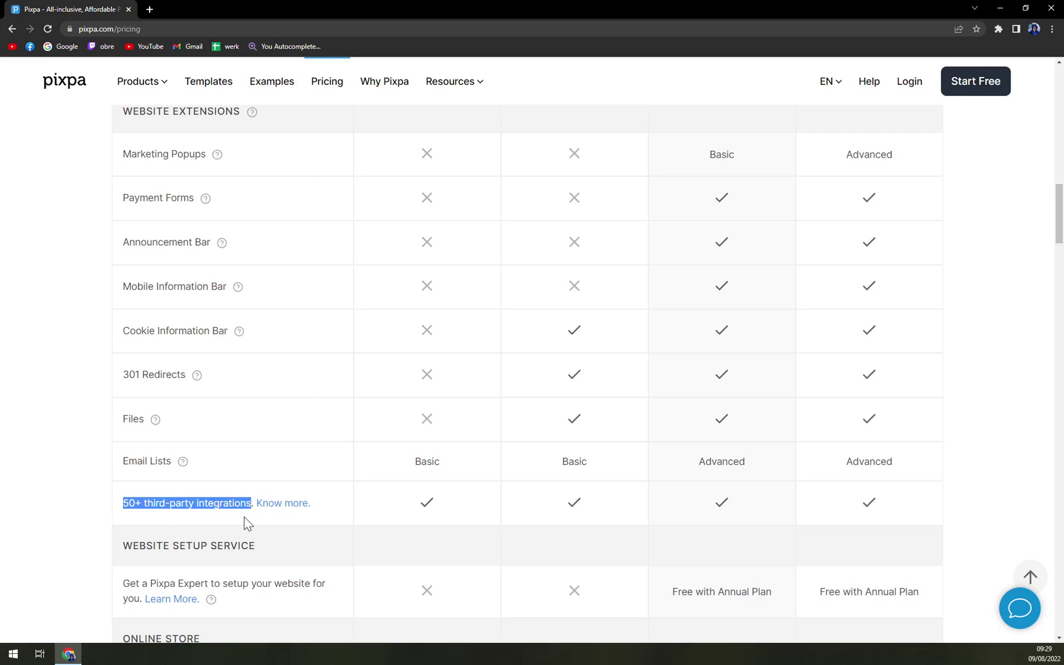
left_click(411, 513)
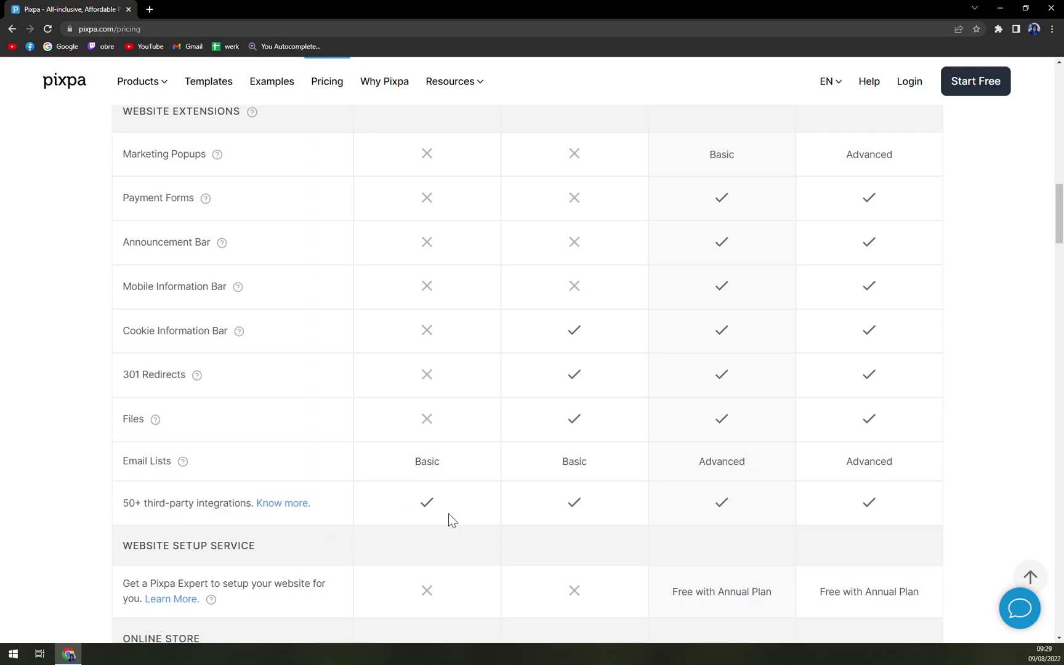
- Scroll through the rest of the comparison table, then back up to the plan cards
scroll(477, 520, "up", 14)
scroll(475, 532, "down", 14)
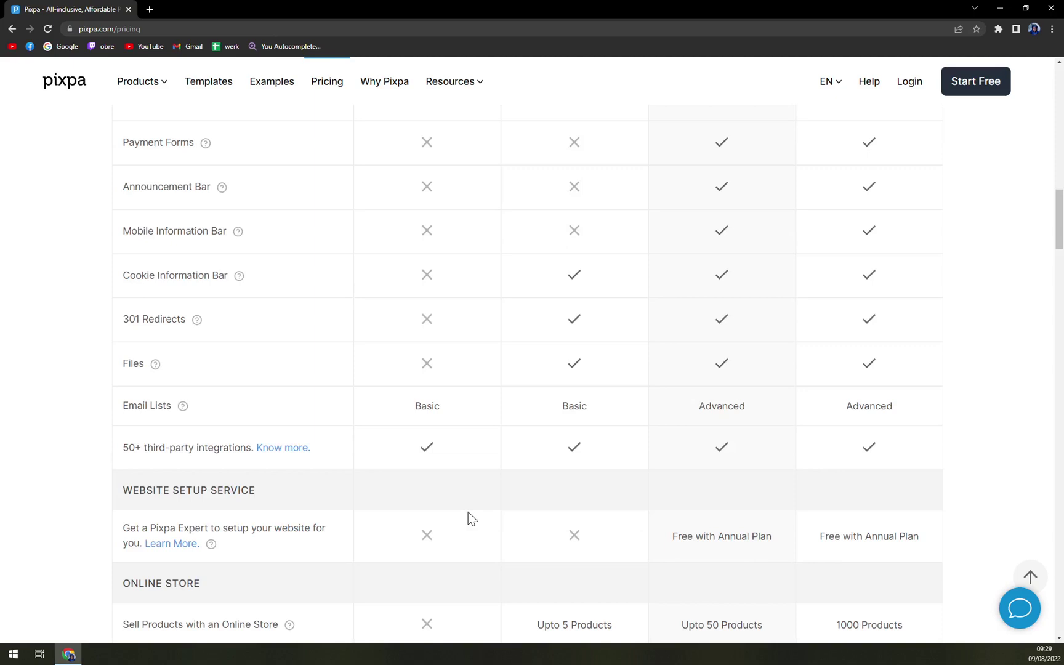
scroll(479, 497, "down", 1)
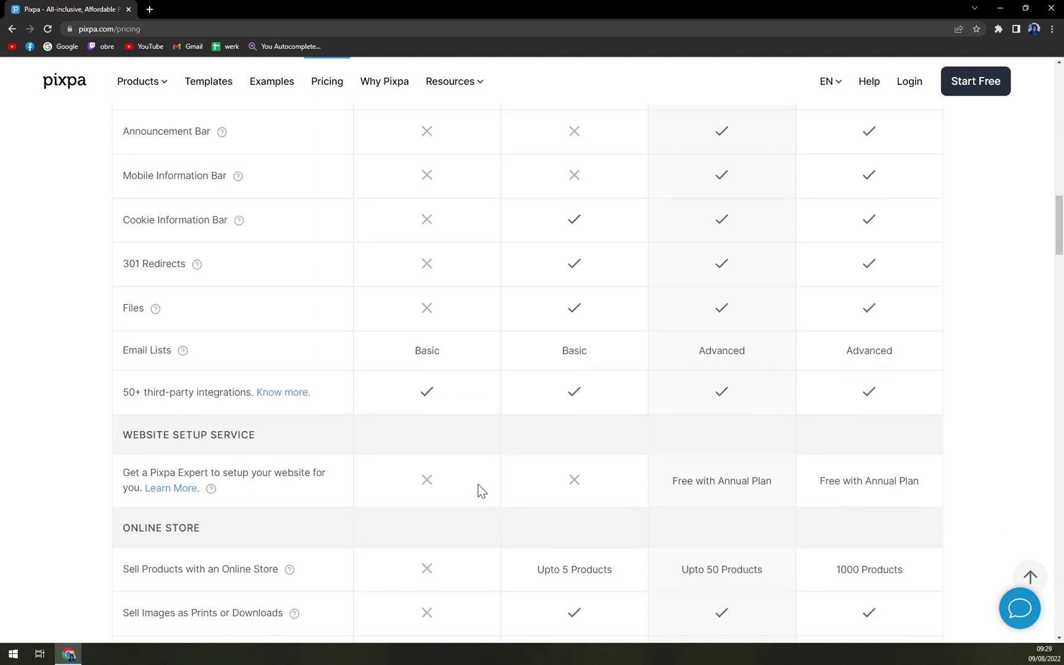
scroll(478, 482, "down", 5)
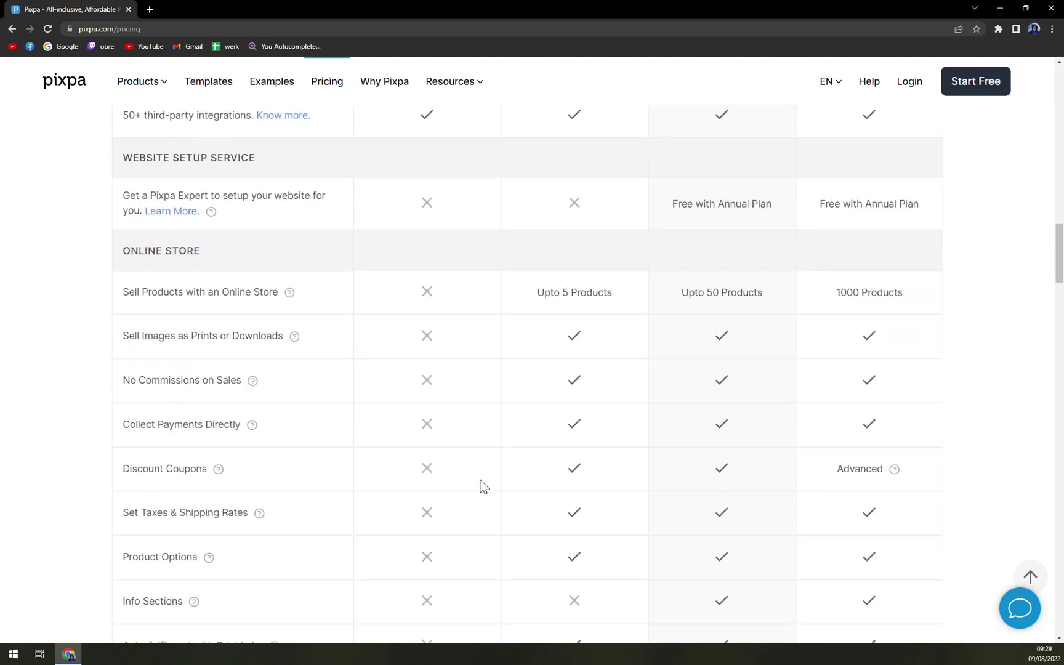
scroll(485, 483, "up", 3)
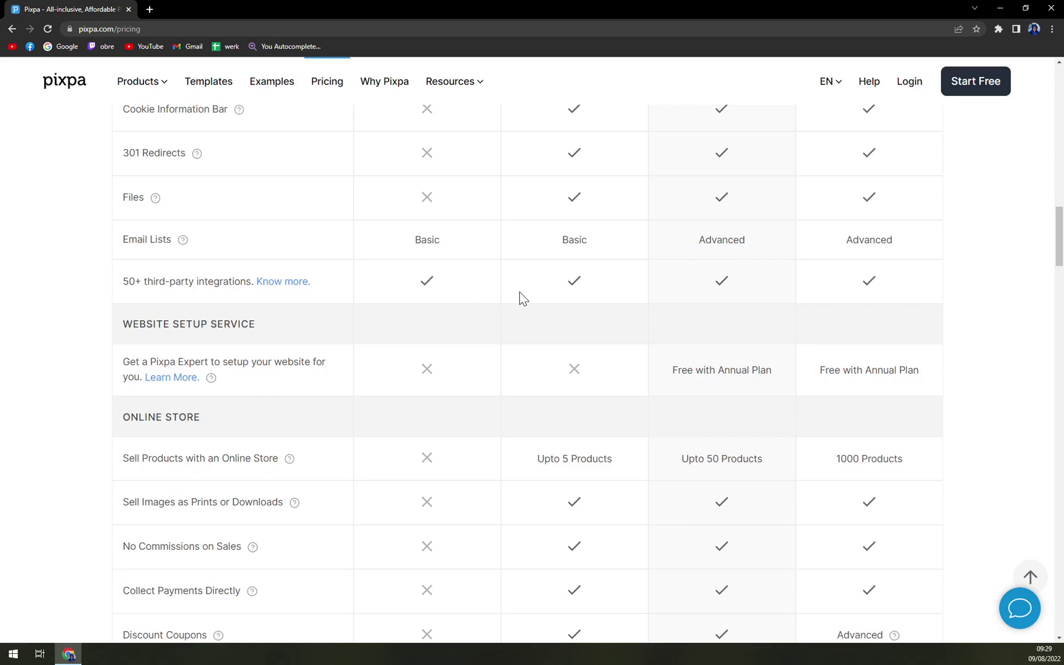
scroll(522, 299, "down", 3)
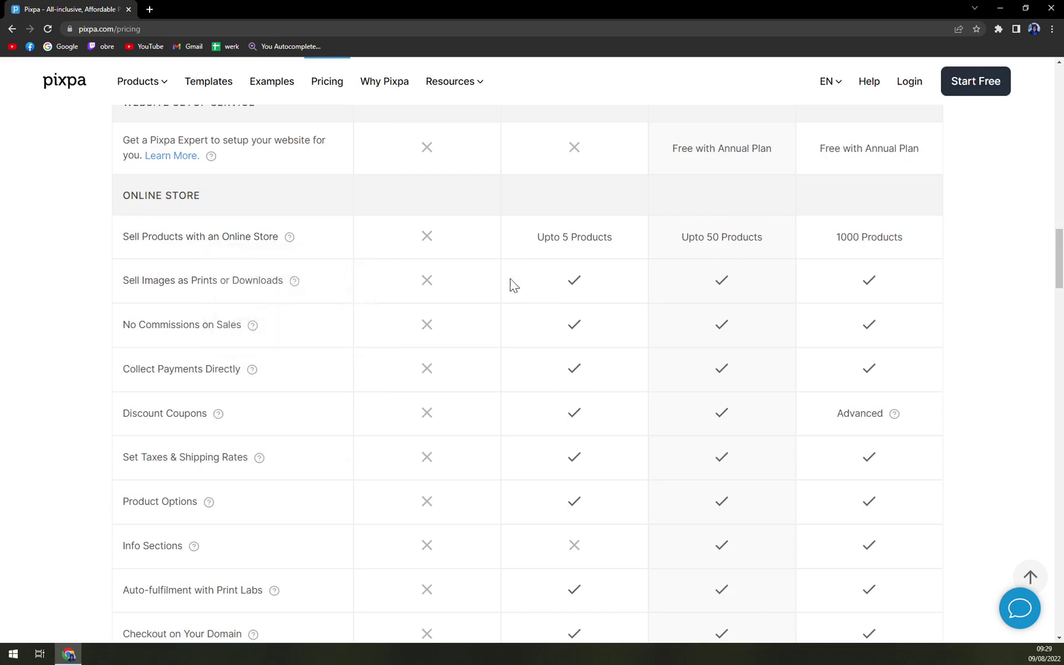
scroll(696, 254, "down", 3)
scroll(739, 280, "up", 2)
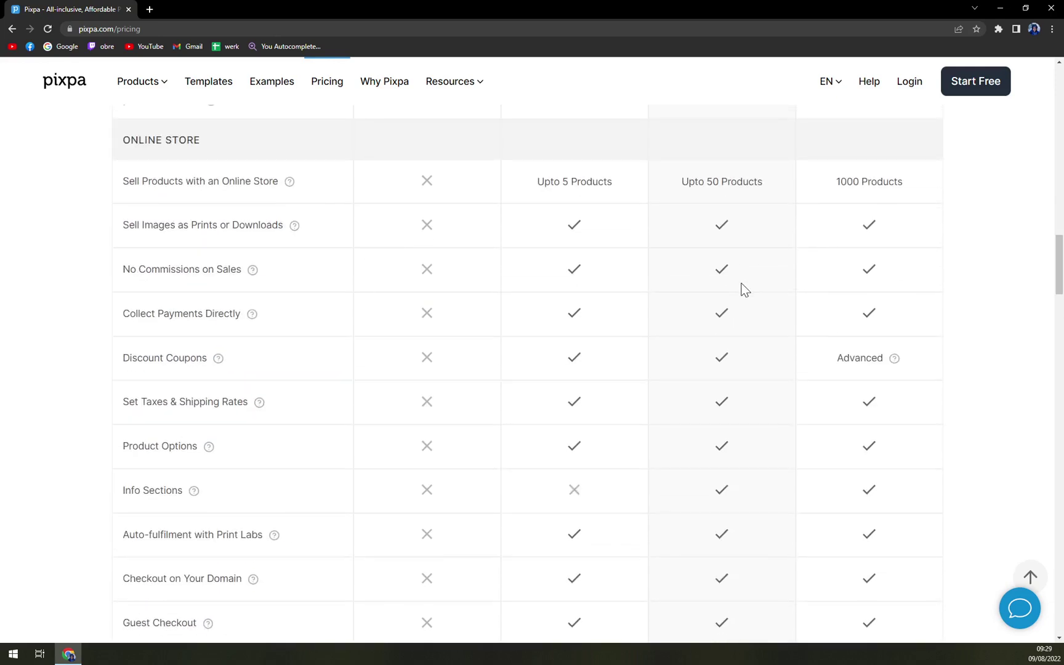
scroll(745, 287, "down", 4)
scroll(746, 287, "down", 5)
scroll(748, 282, "up", 2)
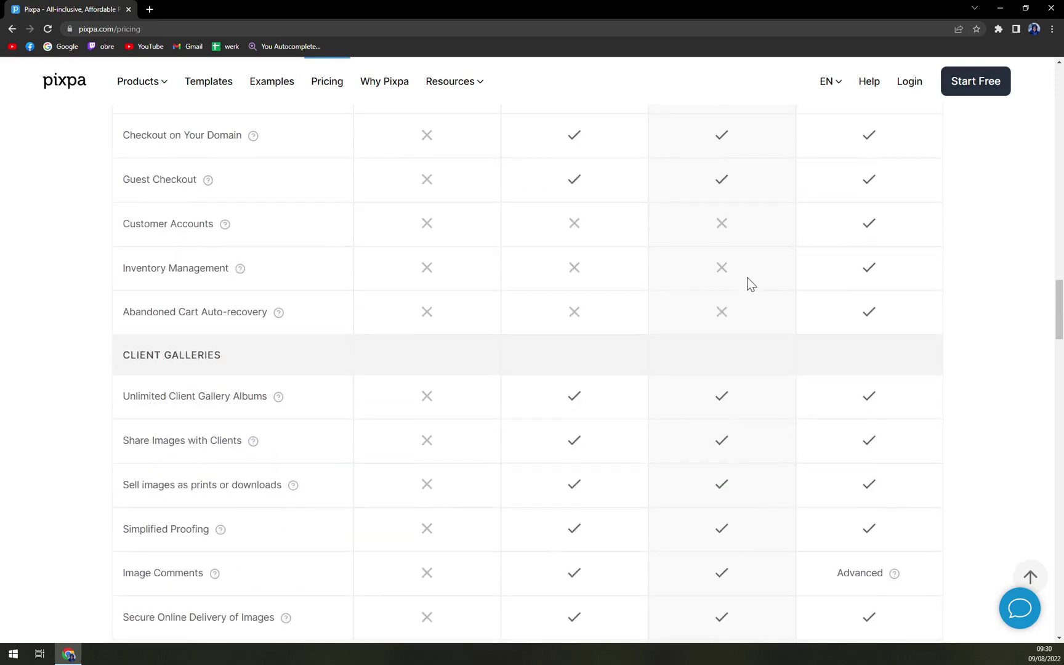
scroll(747, 282, "down", 5)
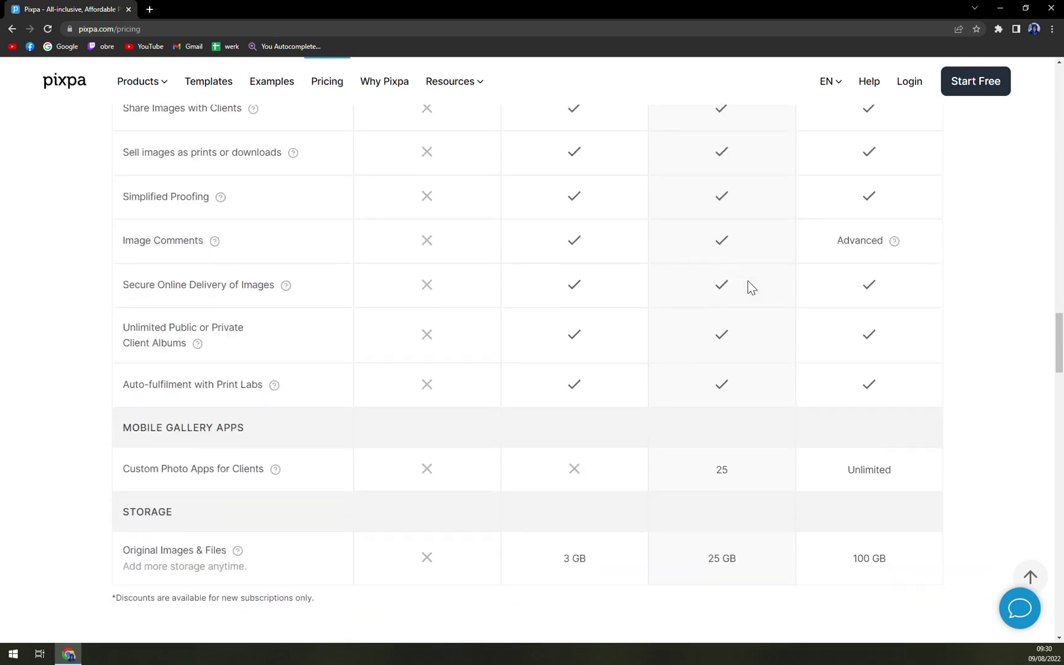
scroll(751, 288, "down", 3)
scroll(782, 394, "up", 12)
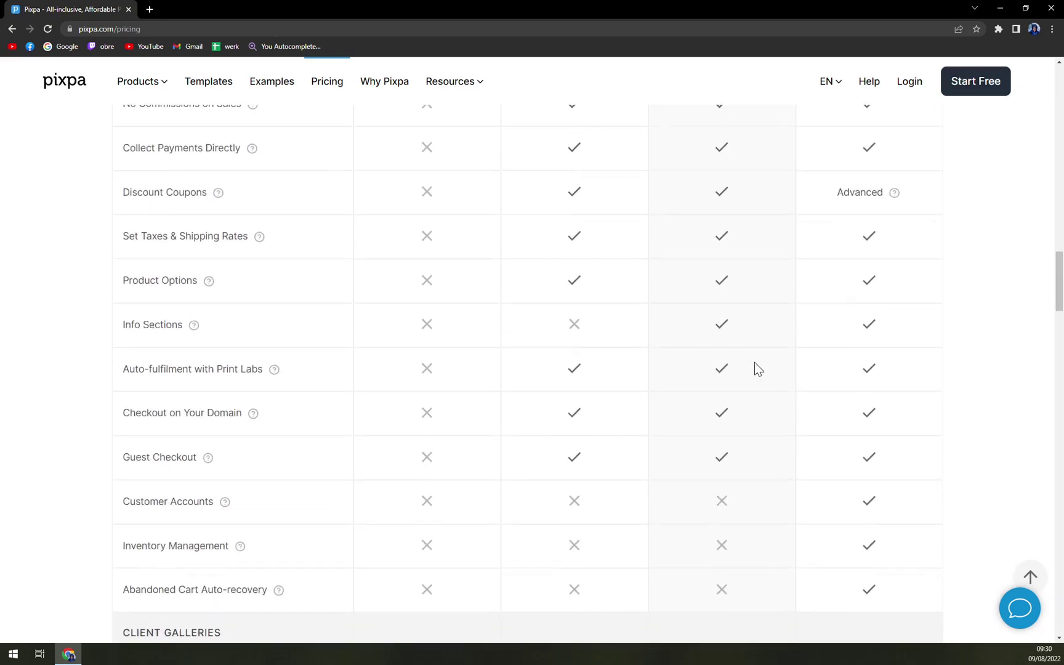
scroll(756, 365, "up", 20)
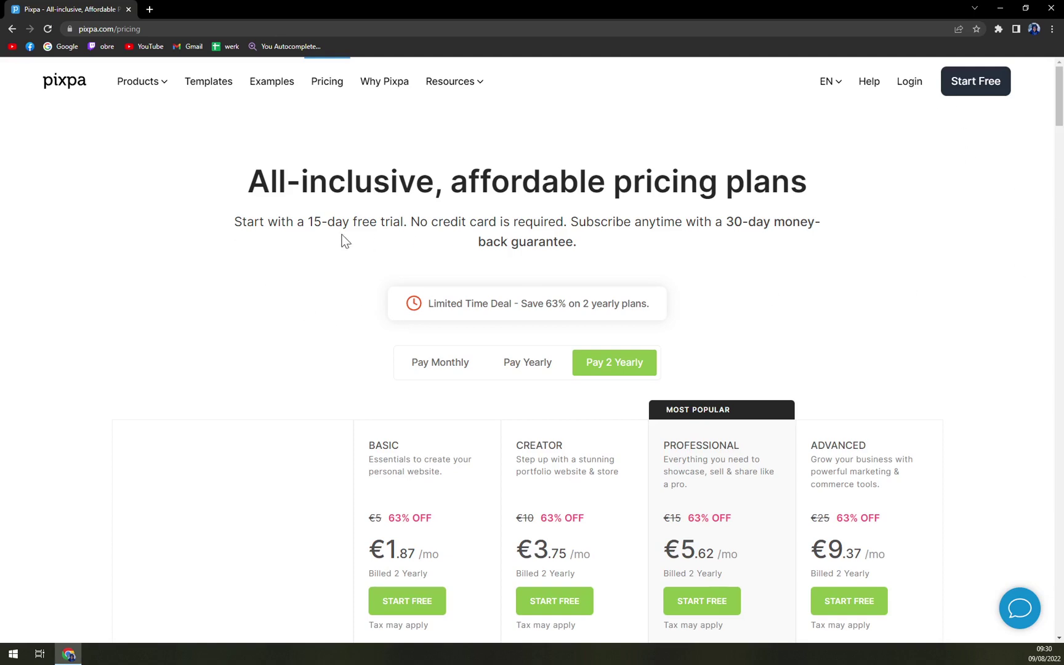
- Open Start Free, look over the Full Name, Email and Password fields, then choose Signup with Google
left_click_drag(265, 226, 870, 161)
left_click(967, 99)
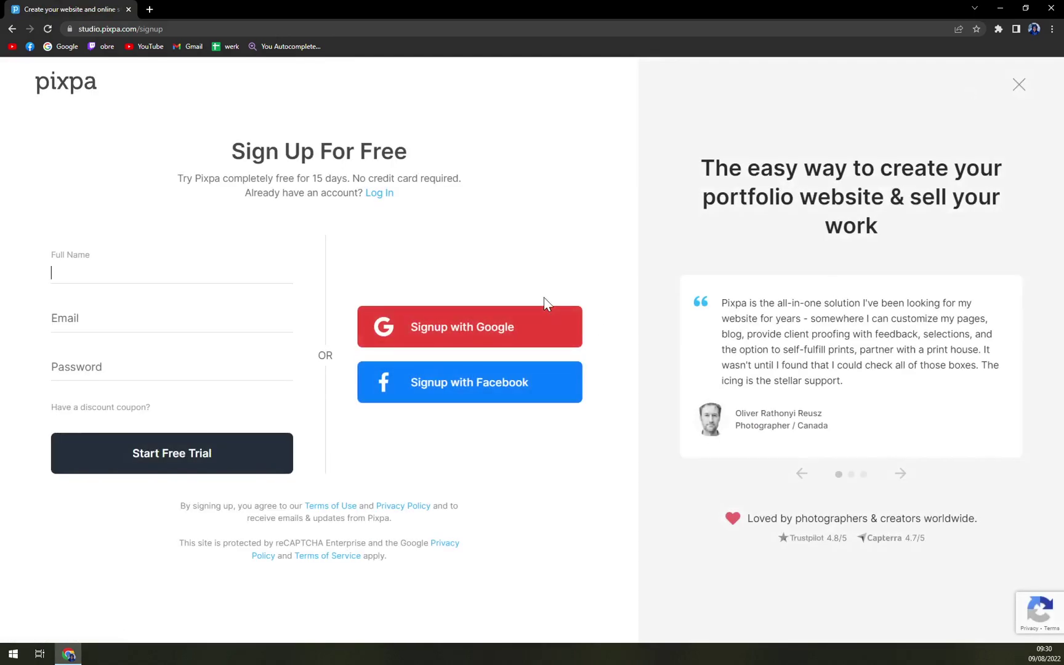
left_click(505, 234)
left_click(112, 262)
left_click(65, 322)
left_click(78, 375)
left_click(534, 221)
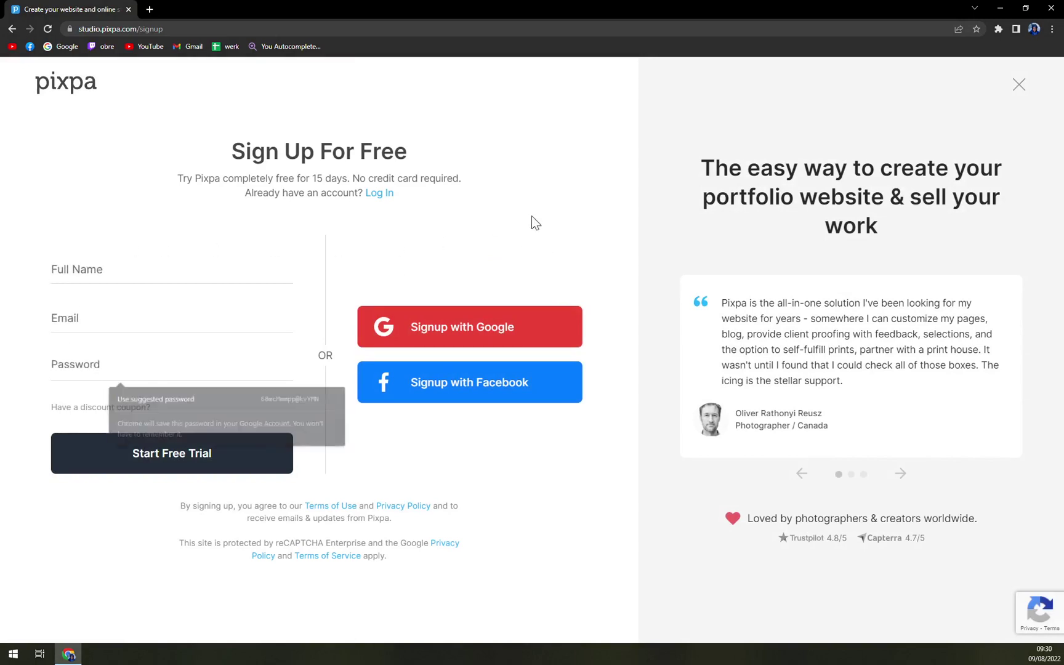
left_click(525, 328)
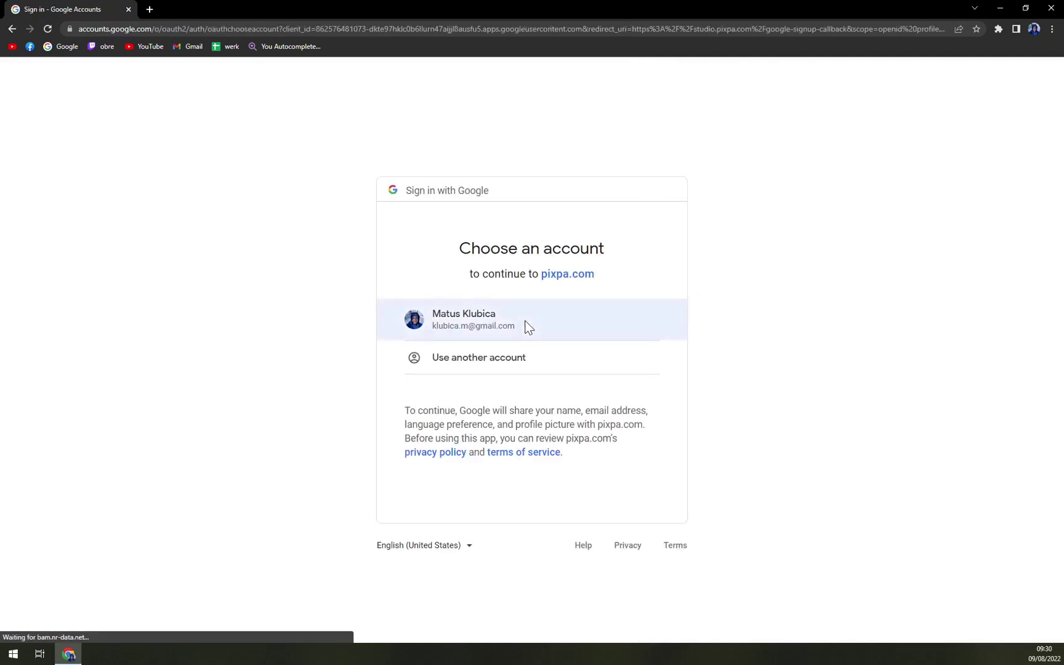
- Pick the existing Google account on the Choose an account page
left_click(524, 321)
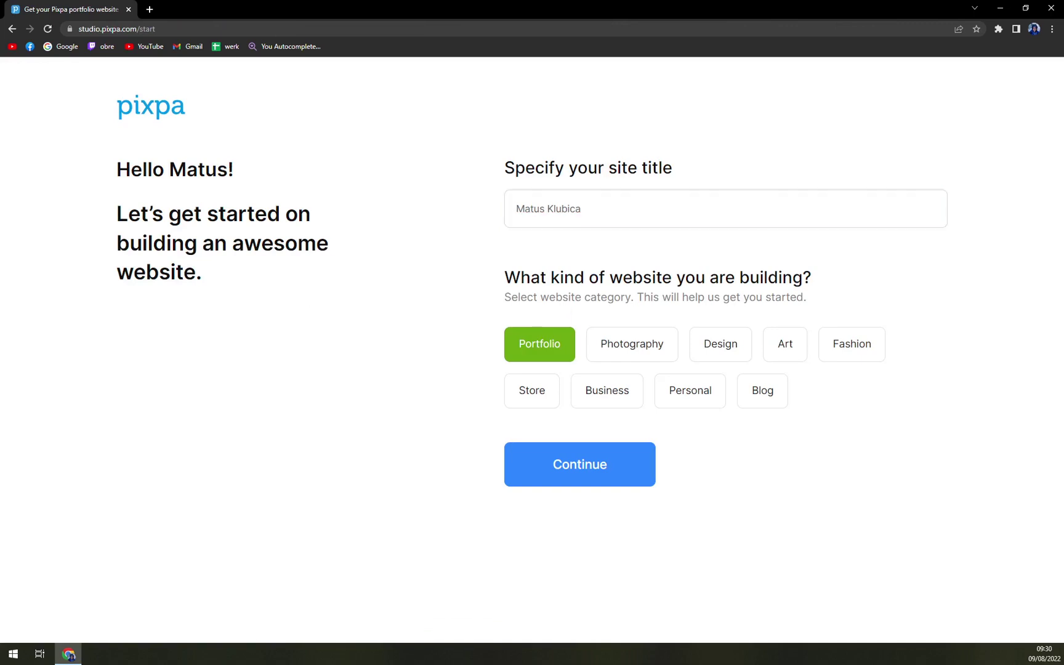
- Replace the prefilled title with 'mktutorials', settle on the Design category, and continue
left_click_drag(673, 196, 388, 225)
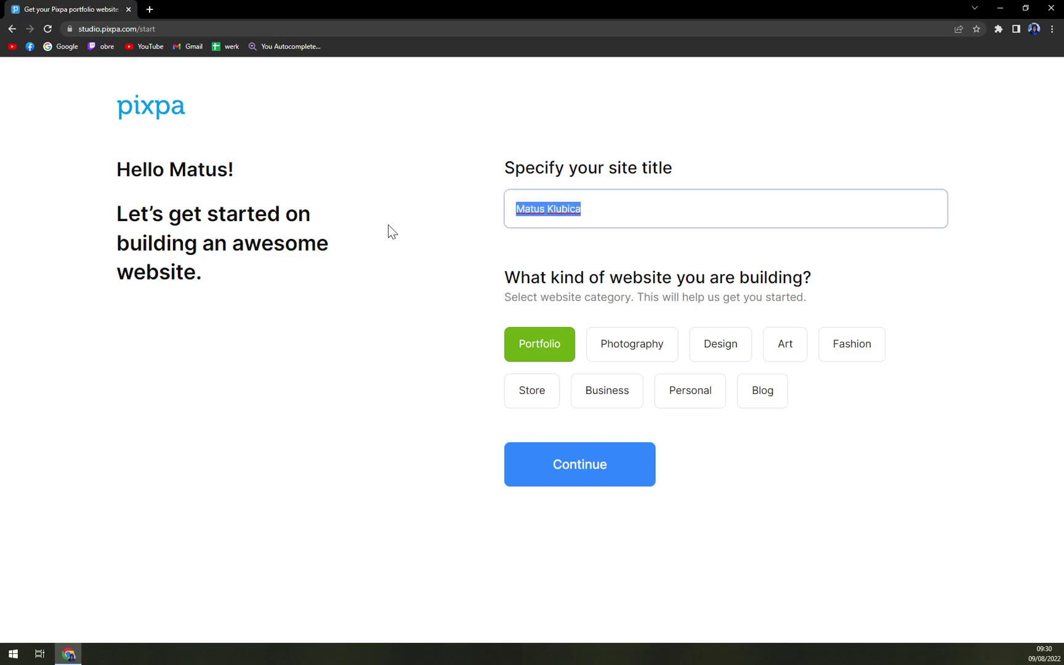
type("mktutorials")
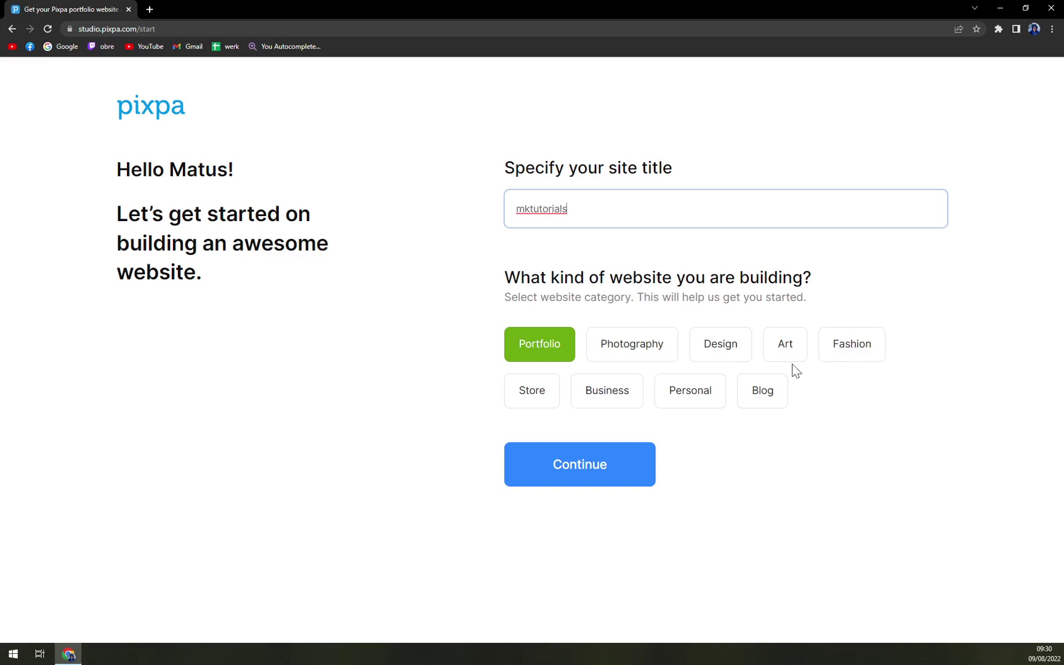
left_click(645, 352)
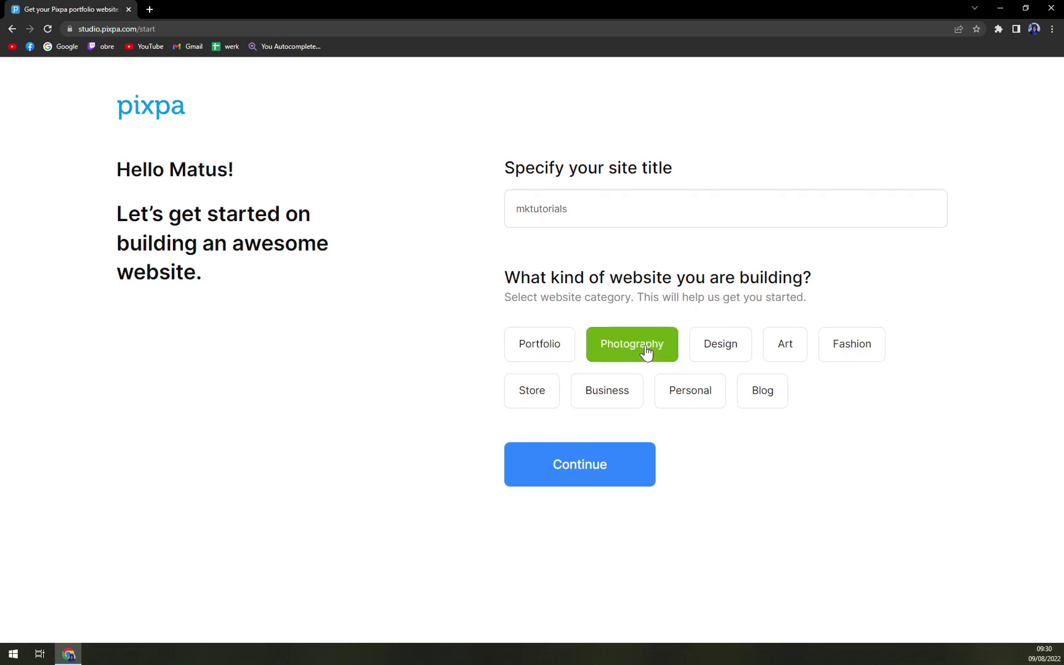
left_click(716, 349)
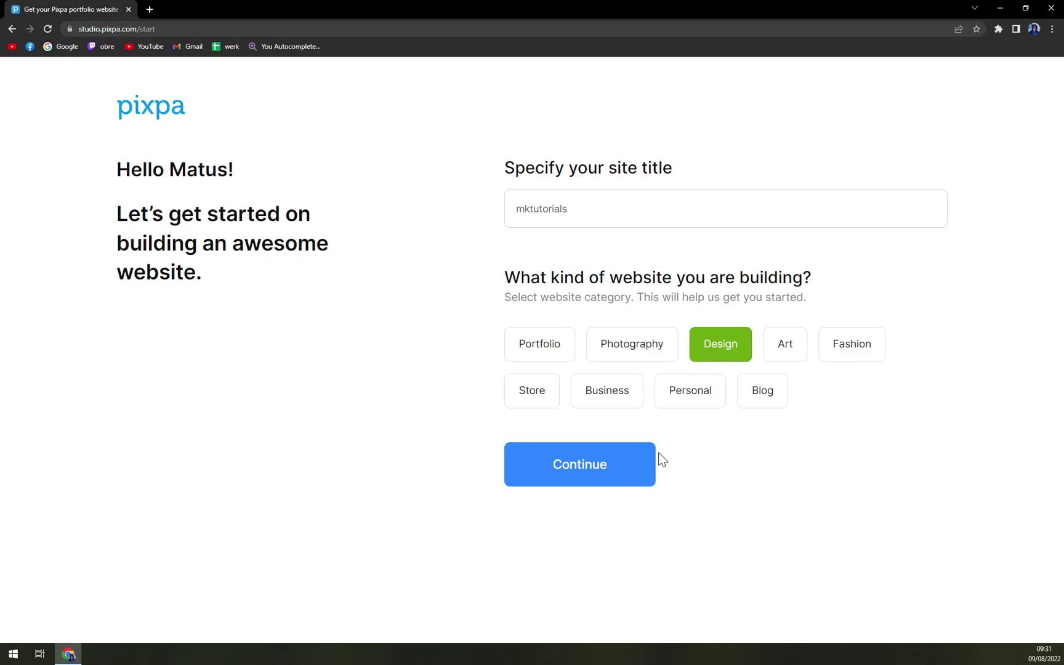
left_click(698, 402)
left_click(731, 343)
left_click(603, 484)
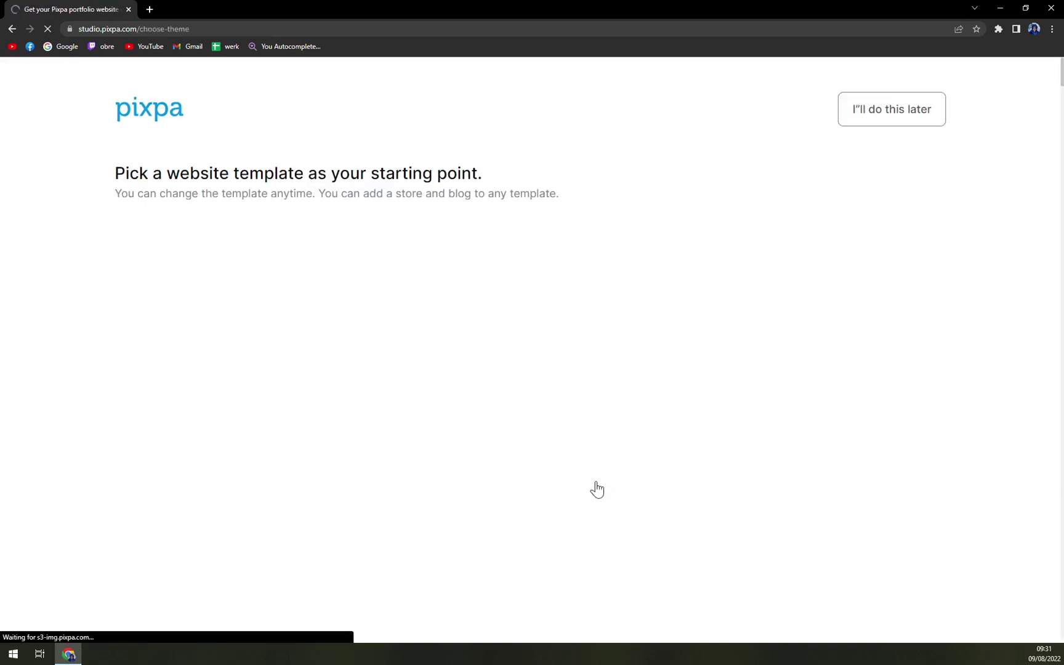
- Scroll through the starter template gallery and back up, then choose 'I'll do this later'
scroll(490, 441, "down", 1)
scroll(484, 417, "down", 3)
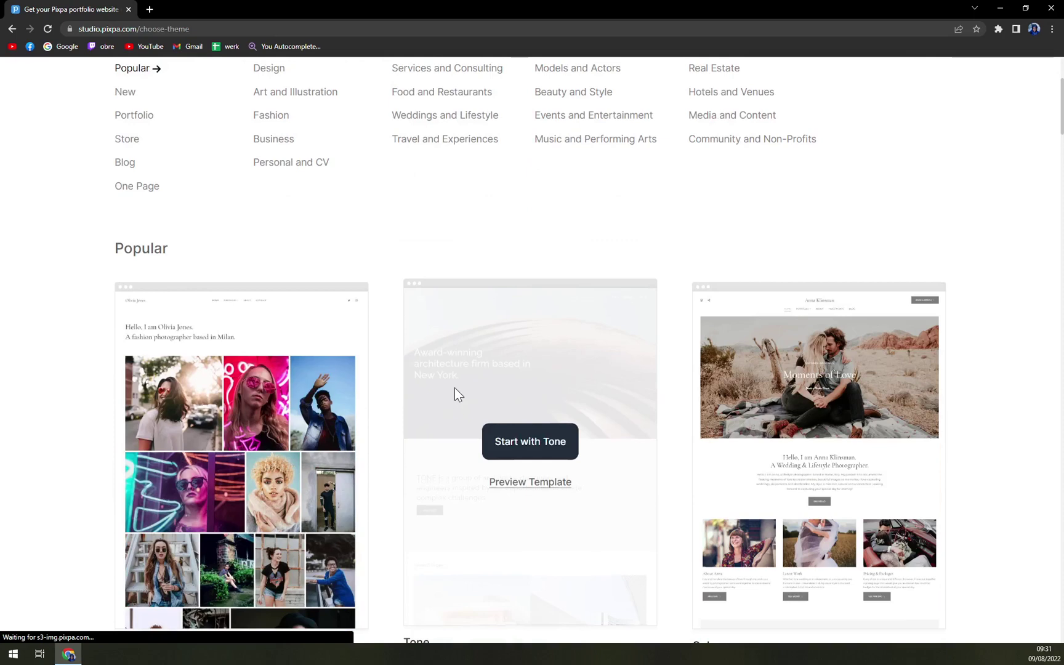
scroll(456, 394, "up", 4)
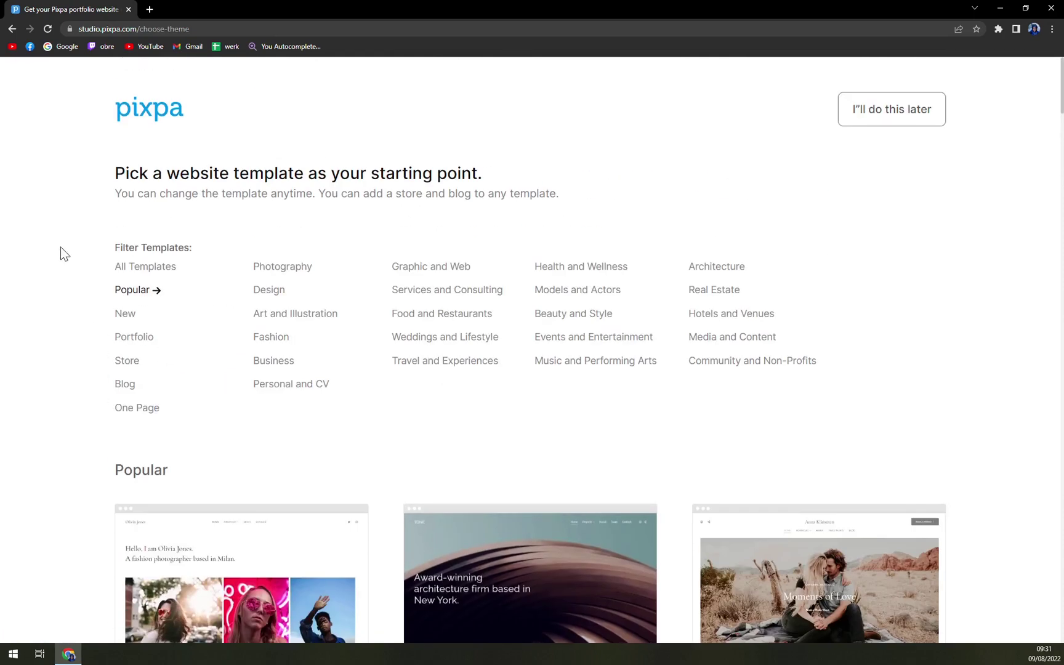
scroll(61, 250, "down", 1)
scroll(61, 249, "up", 1)
scroll(197, 245, "down", 9)
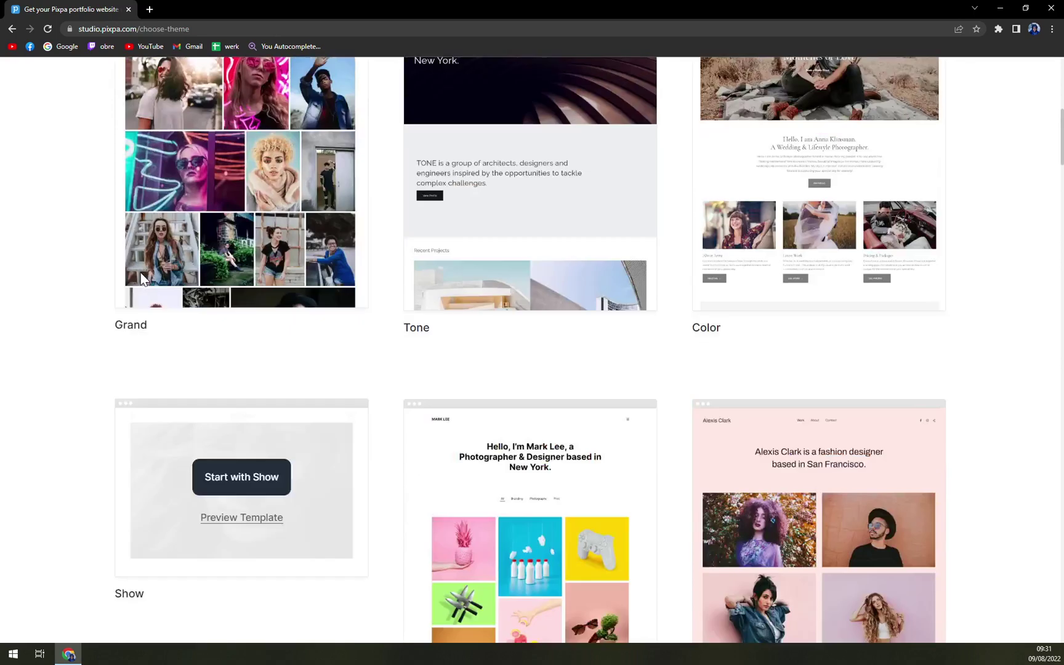
scroll(266, 282, "up", 9)
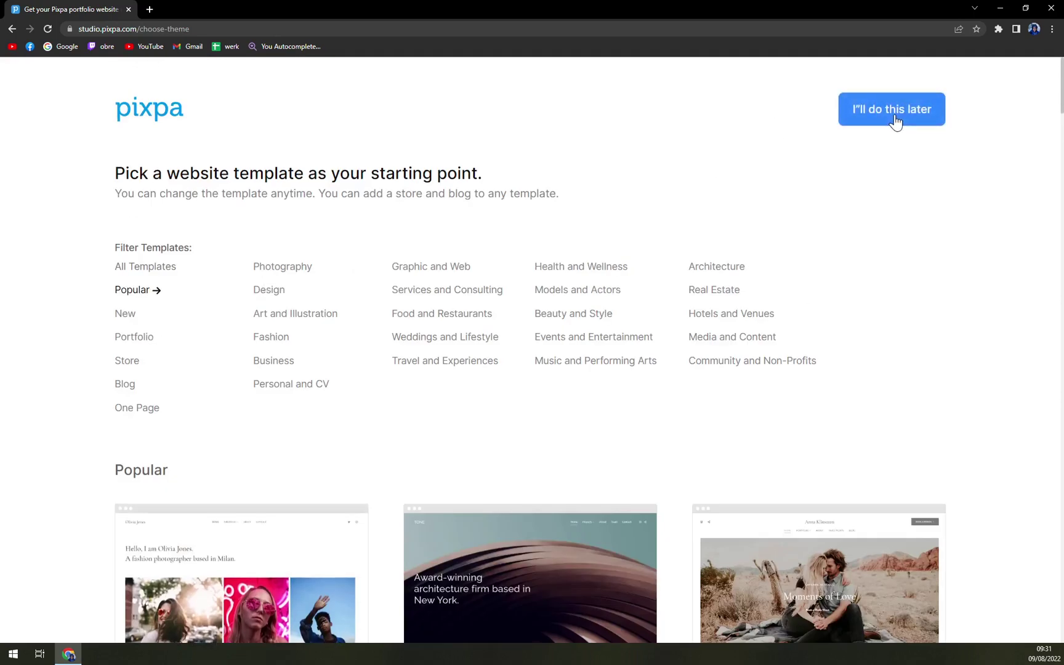
scroll(977, 252, "down", 6)
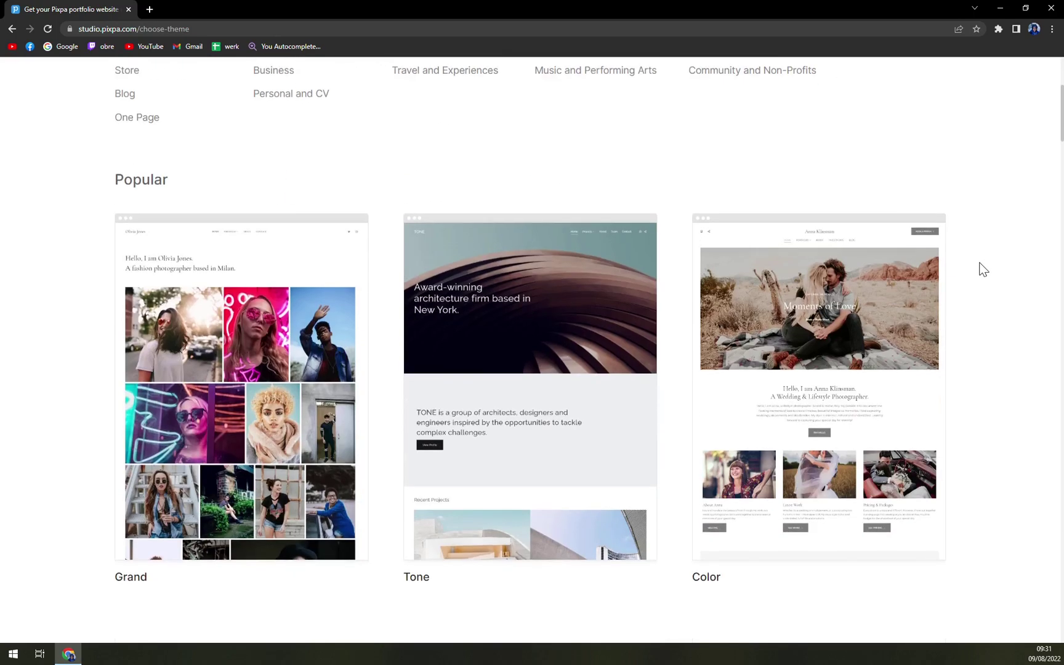
scroll(980, 265, "down", 5)
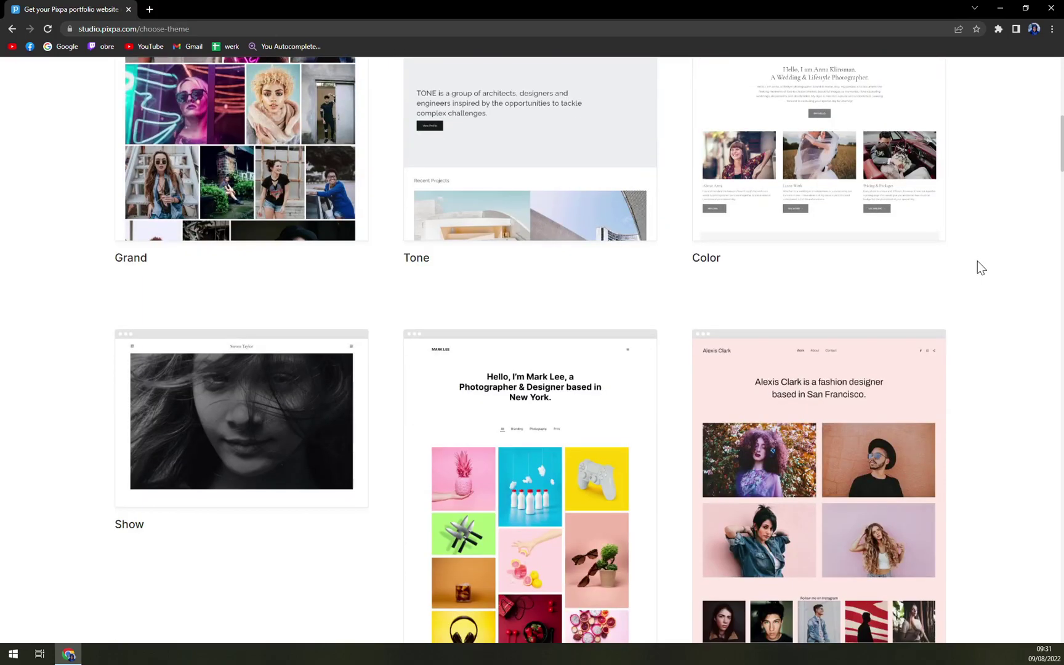
scroll(978, 261, "down", 7)
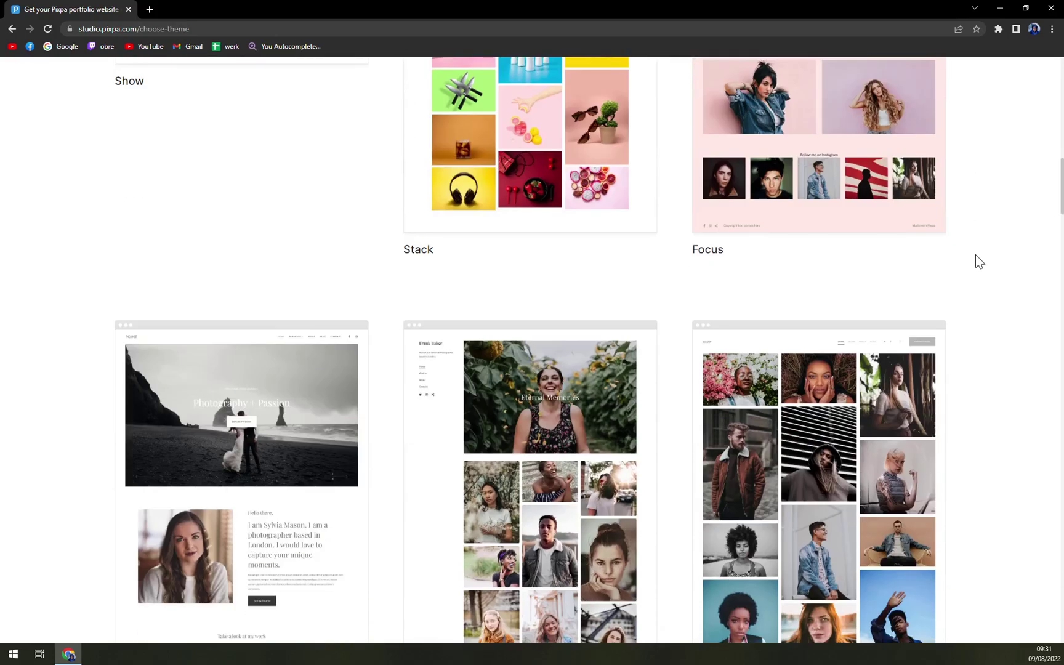
scroll(980, 261, "down", 8)
scroll(976, 261, "down", 5)
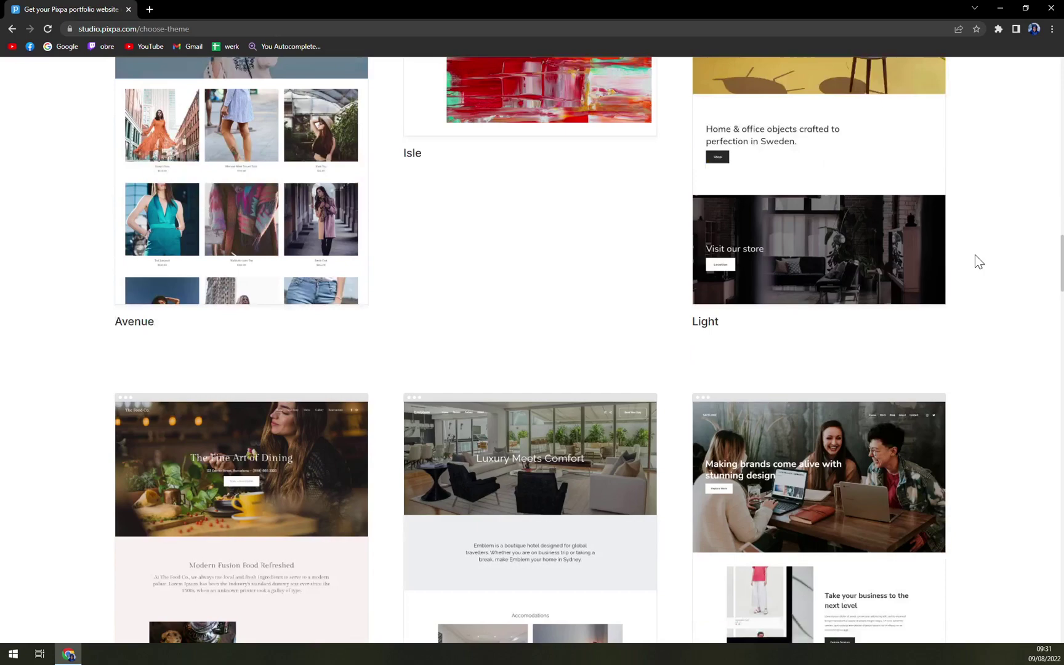
mouse_move(341, 429)
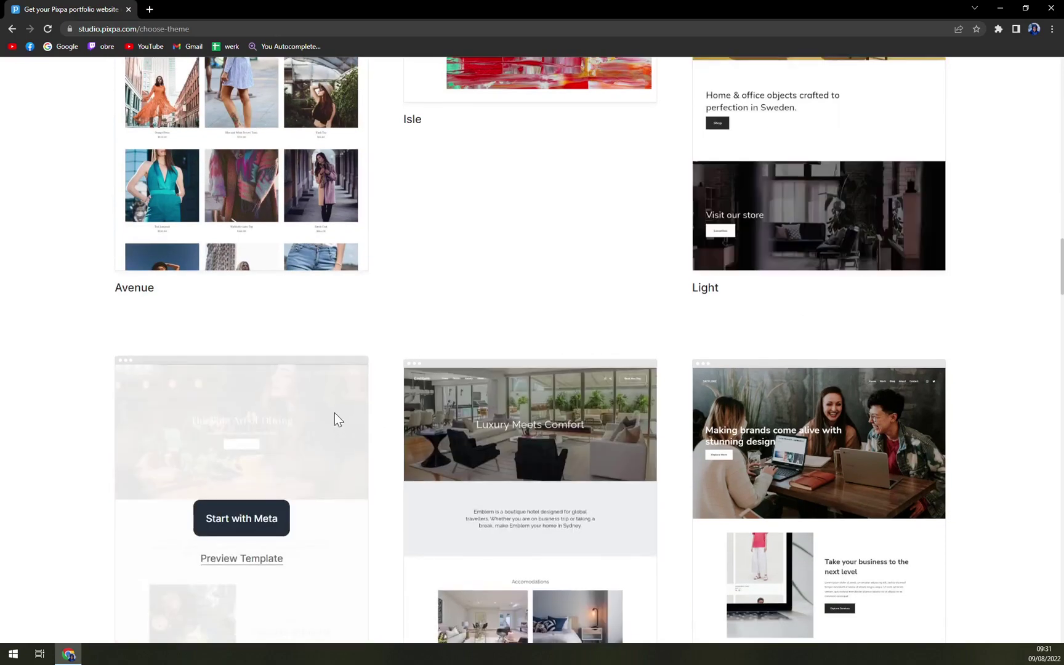
scroll(578, 380, "up", 13)
scroll(606, 395, "up", 15)
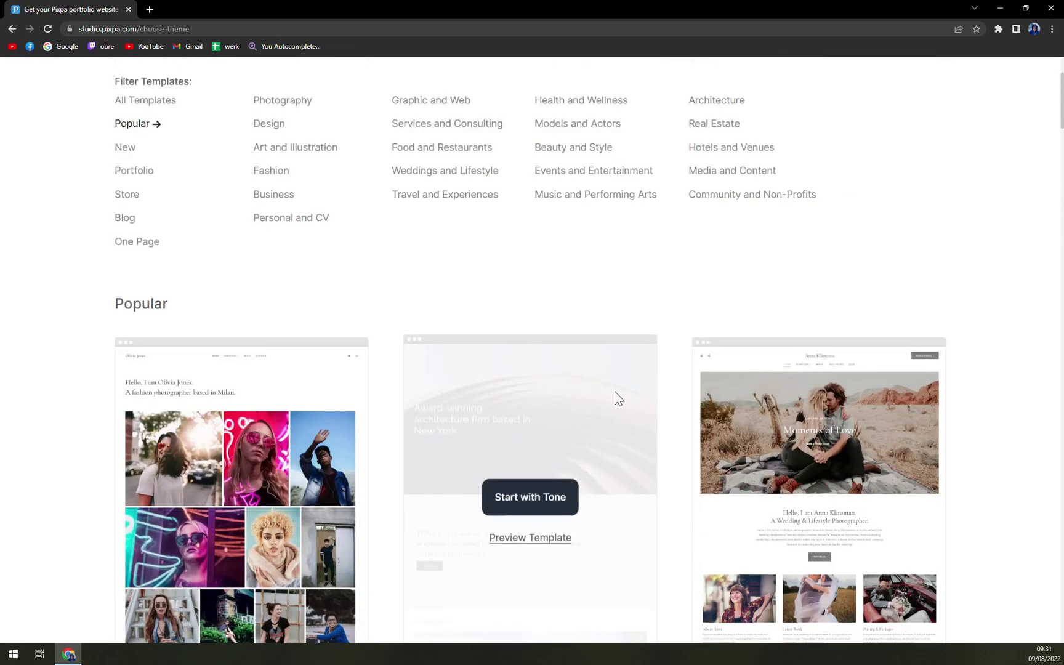
left_click(912, 131)
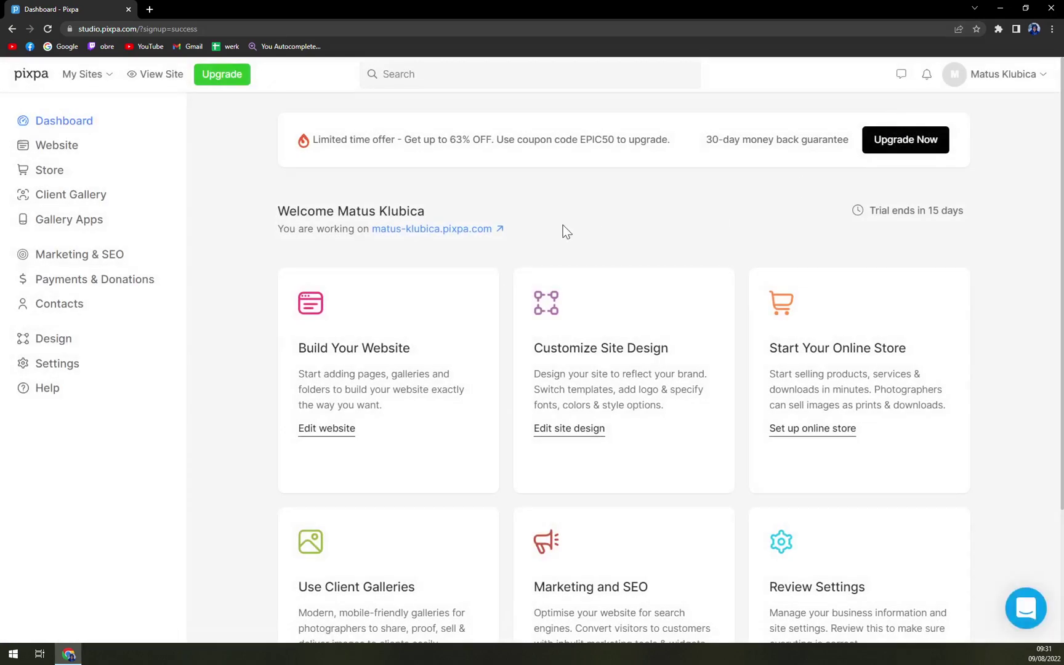
- Reload the Dashboard and scroll its six cards, from Build Your Website to Review Settings
left_click(63, 121)
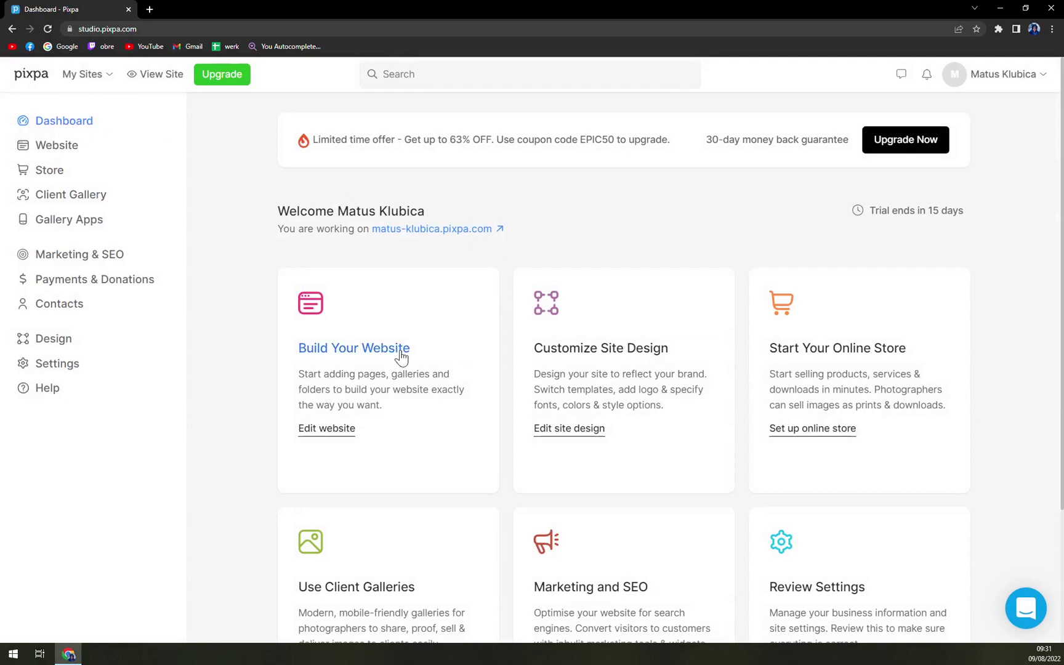
scroll(391, 370, "down", 1)
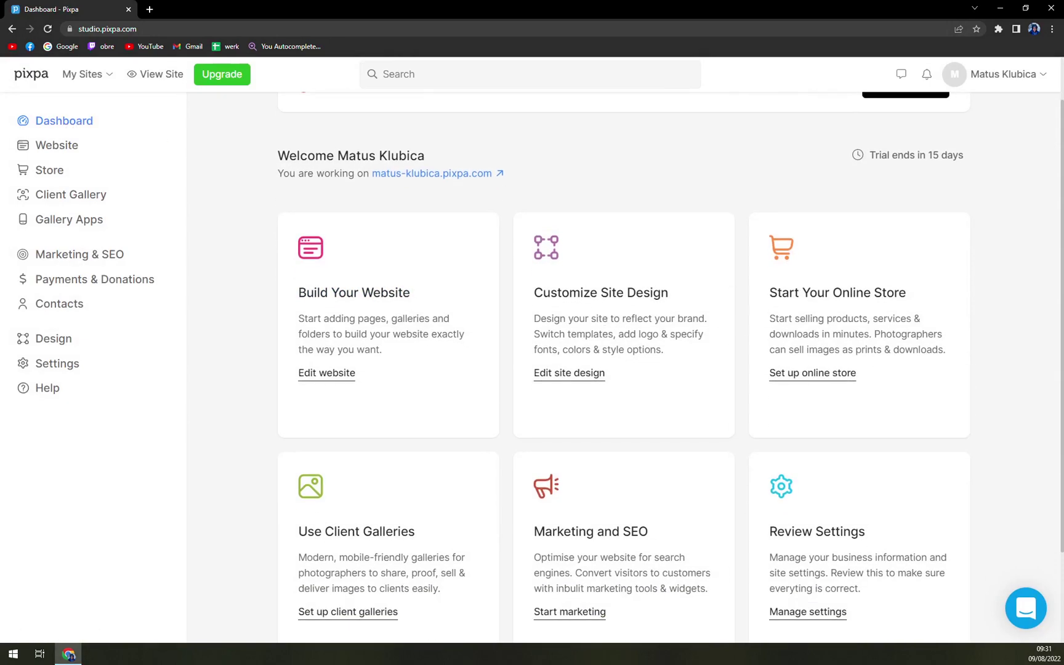
scroll(1000, 322, "down", 2)
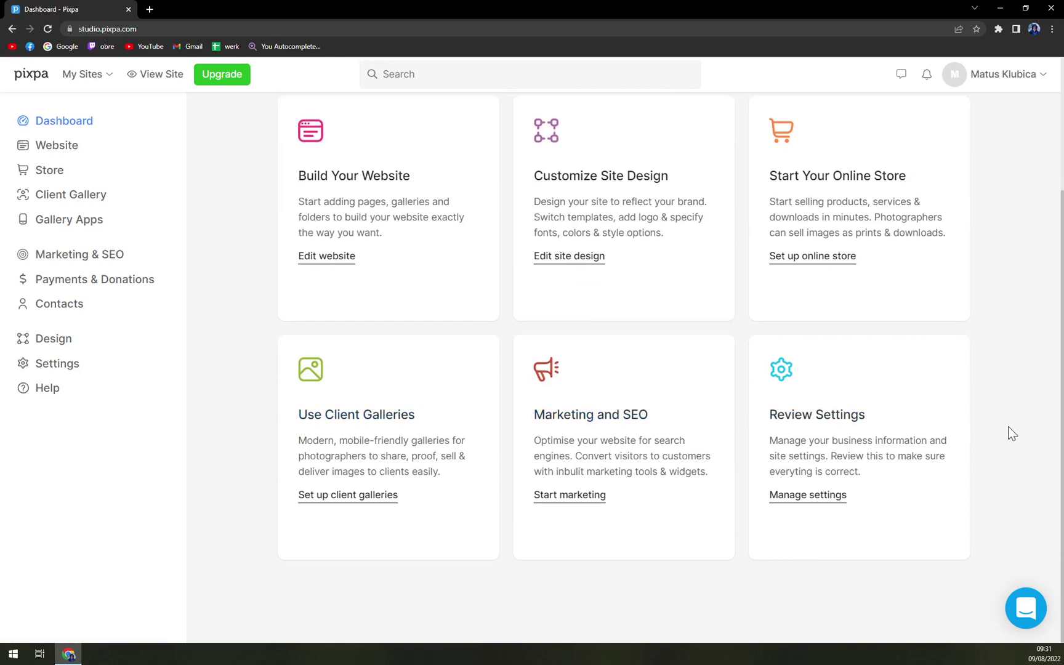
scroll(924, 425, "up", 3)
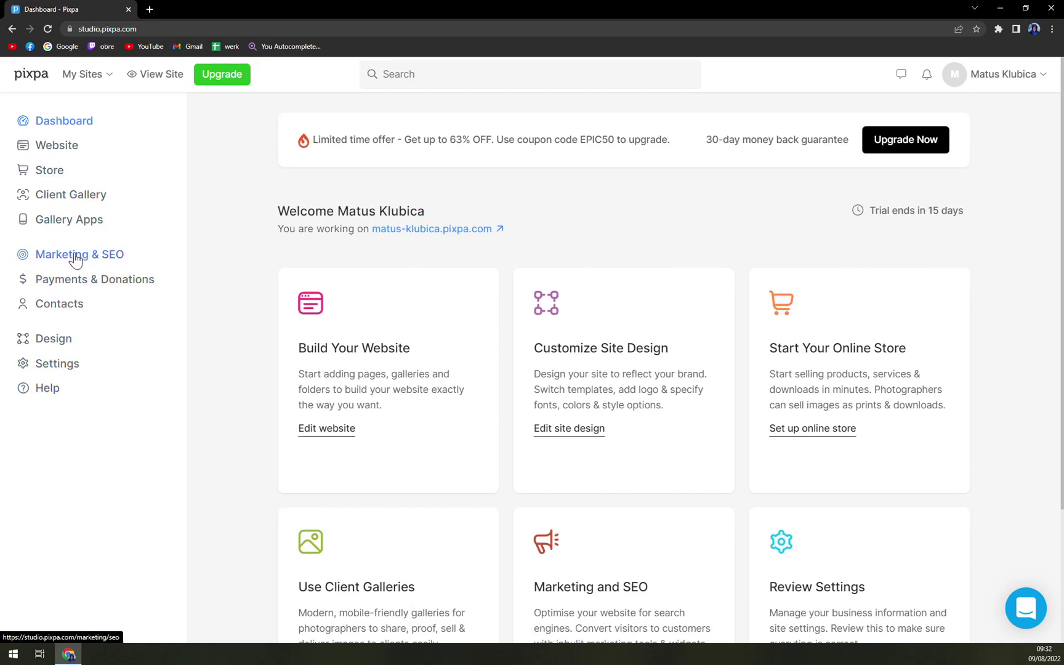
- Open the website builder via Build Your Website and scroll the site preview
left_click(352, 356)
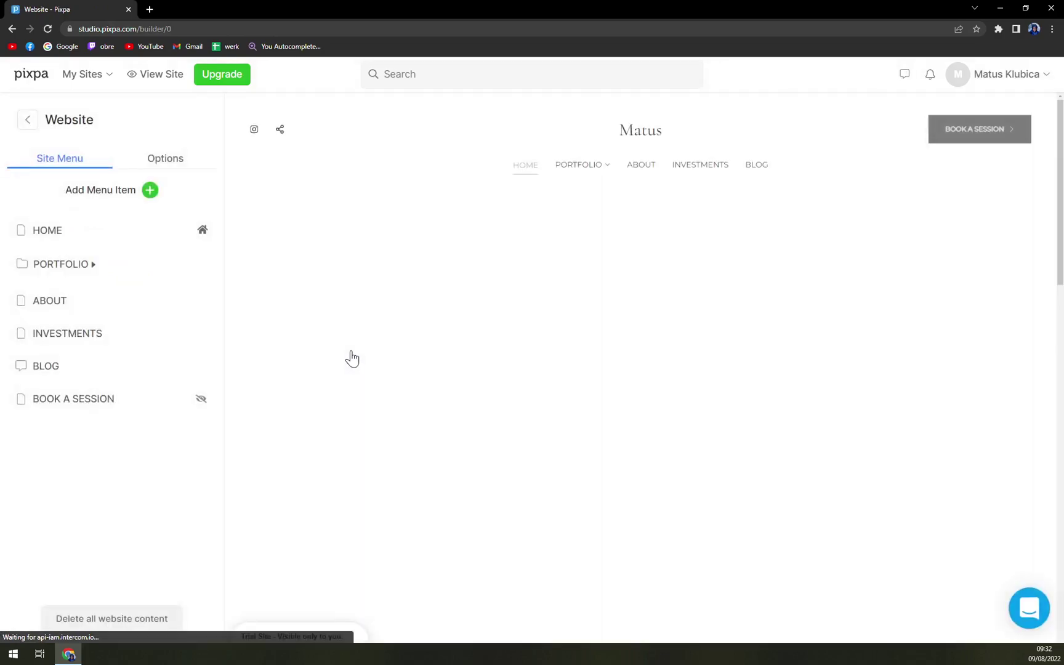
scroll(409, 336, "down", 1)
scroll(408, 332, "down", 10)
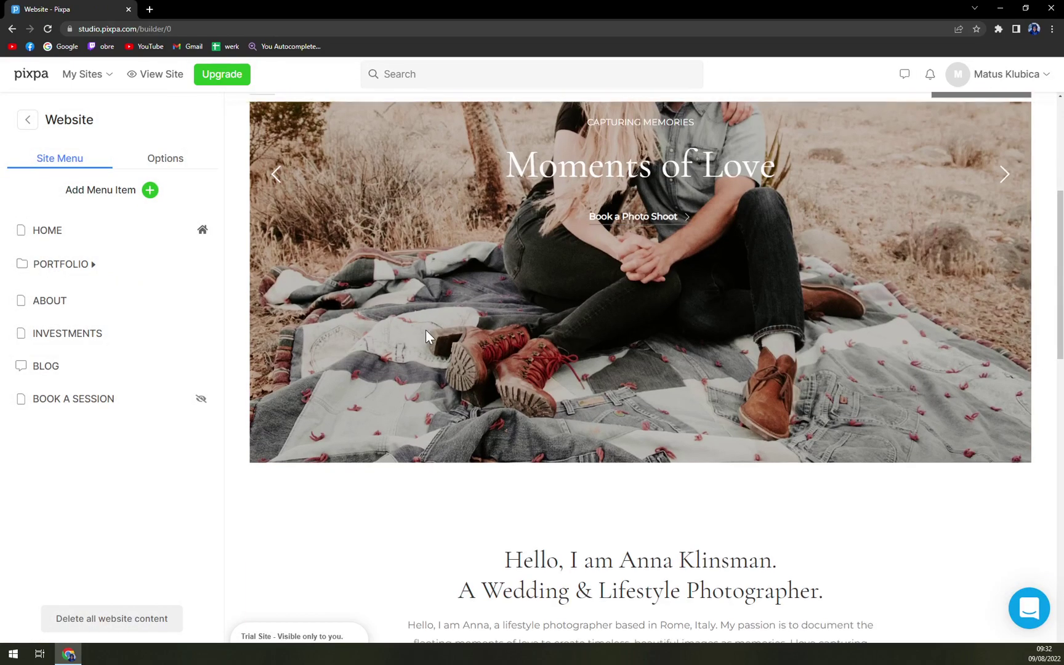
scroll(438, 333, "up", 6)
scroll(463, 350, "up", 5)
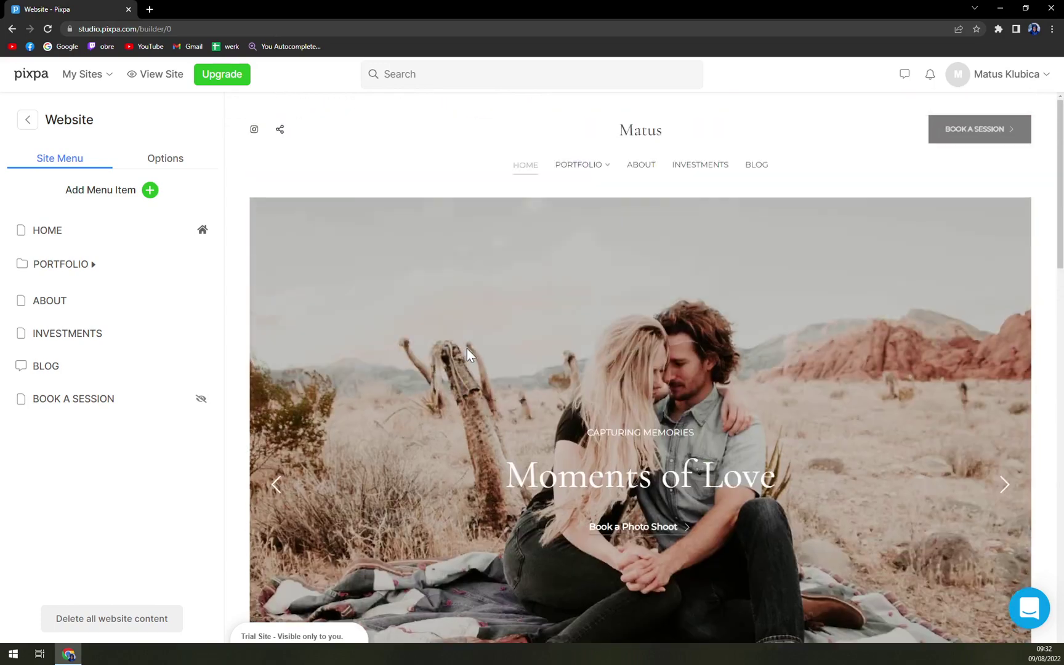
mouse_move(590, 171)
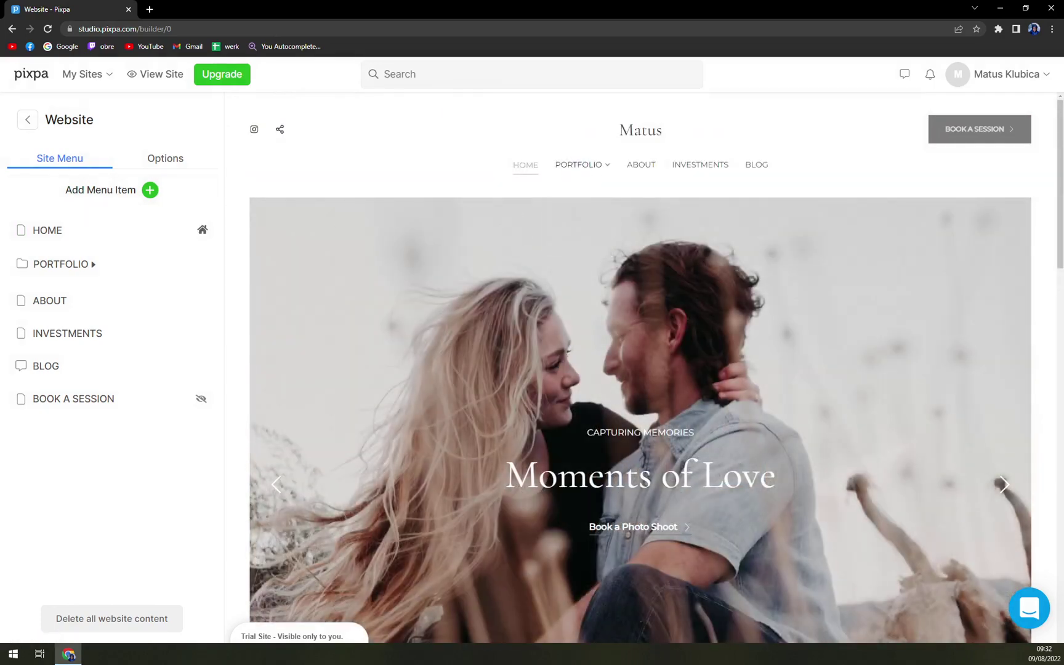
- Show HOME from the Site Menu and scroll from the Moments of Love banner to the booking form
left_click(34, 235)
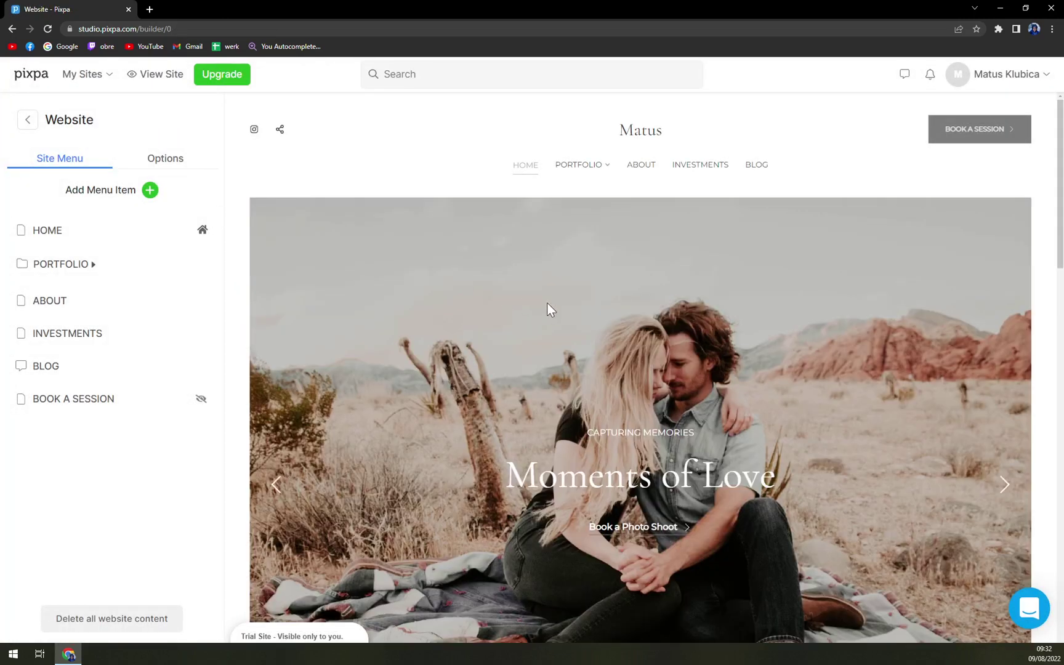
scroll(762, 261, "down", 5)
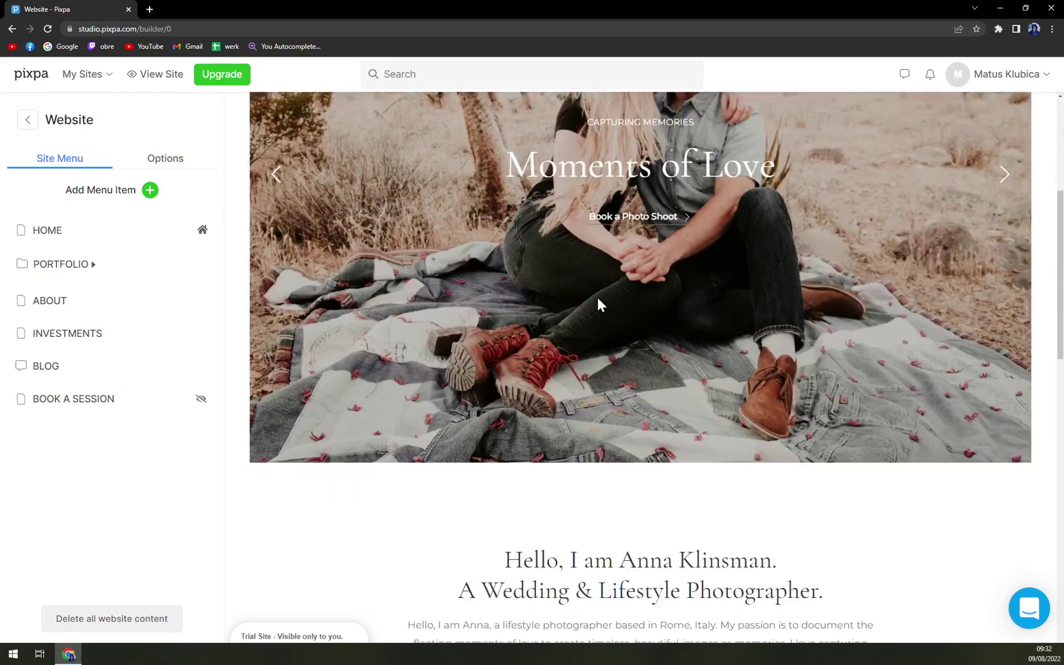
scroll(534, 348, "down", 4)
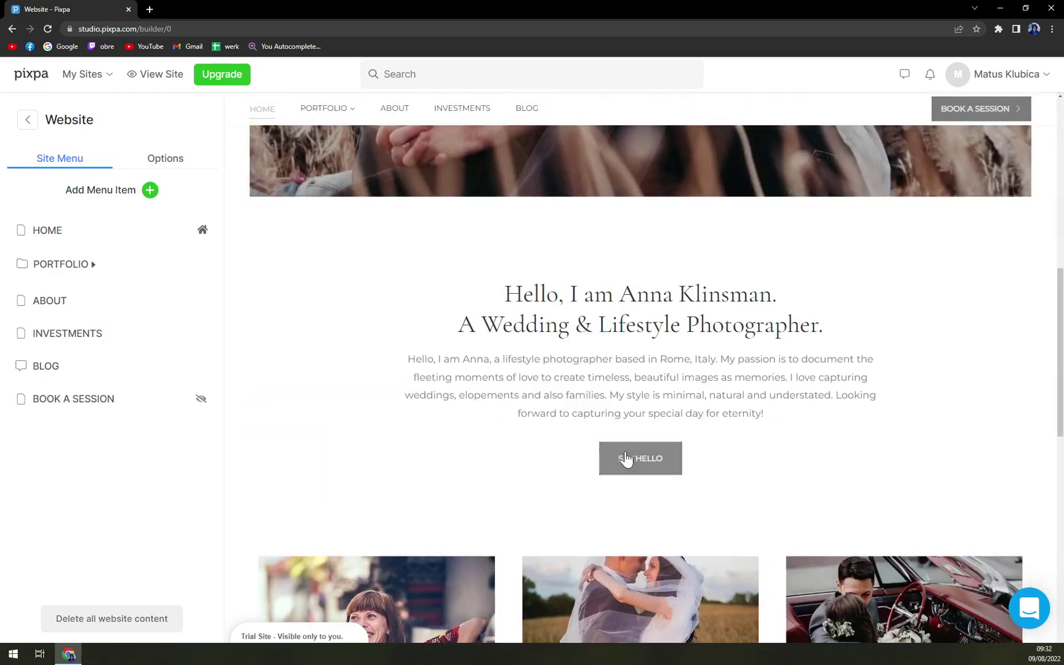
scroll(373, 428, "down", 11)
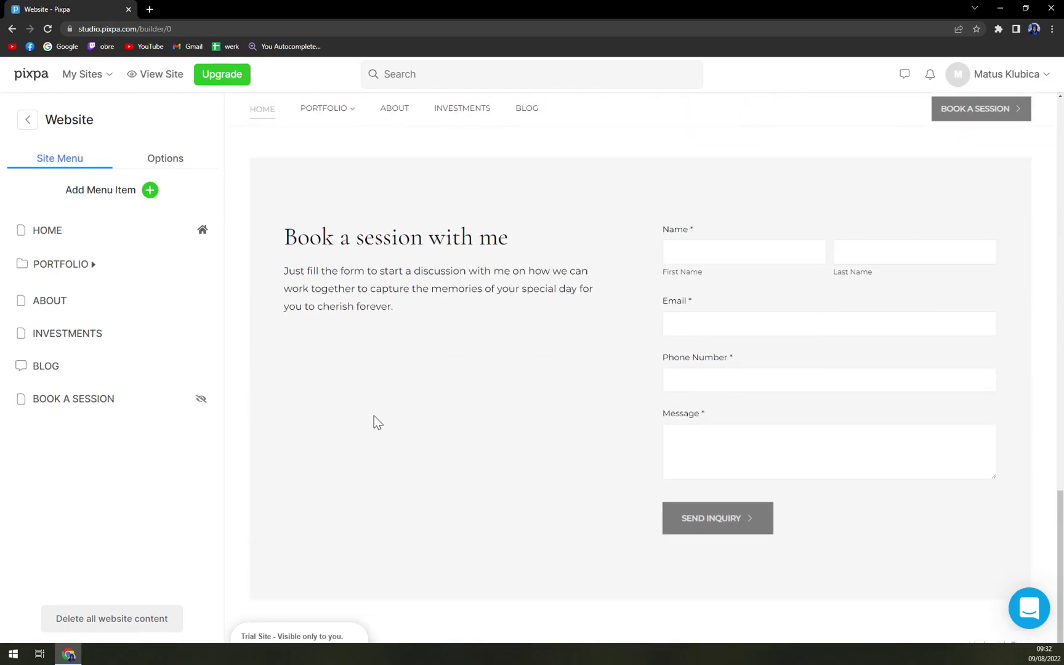
scroll(396, 422, "up", 6)
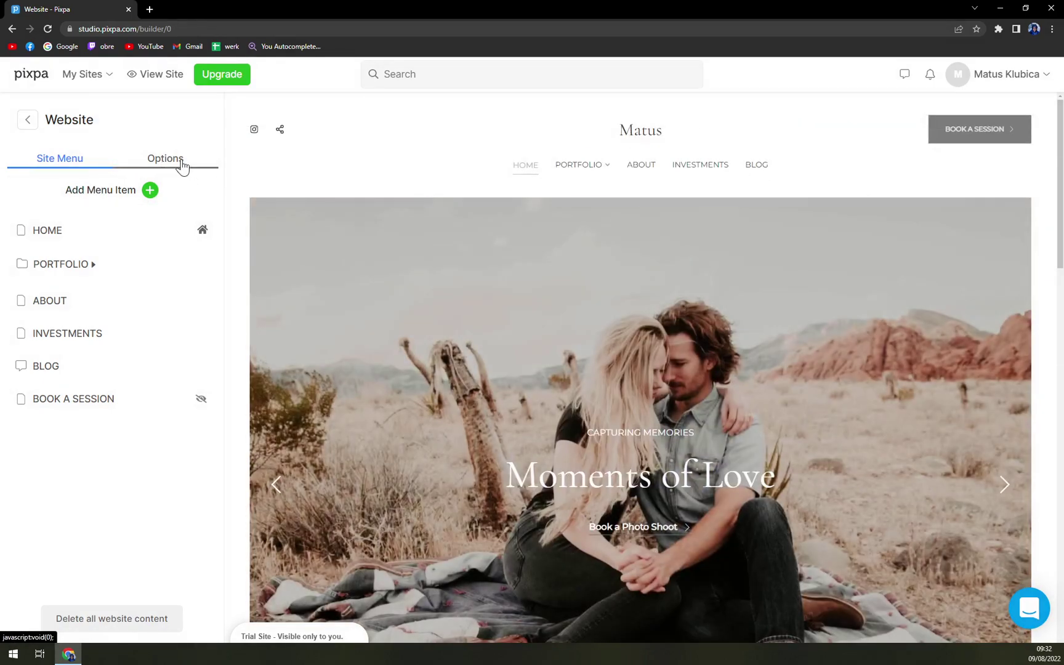
- Open the Design settings, scroll through them, and open the Template section showing the current template
left_click(182, 163)
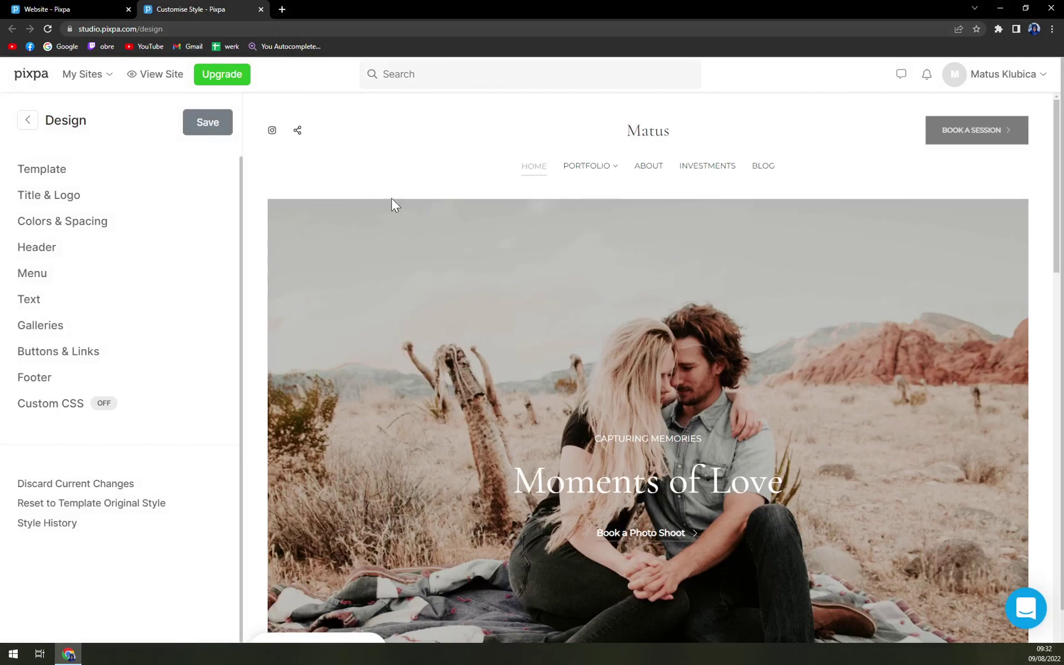
scroll(596, 192, "down", 7)
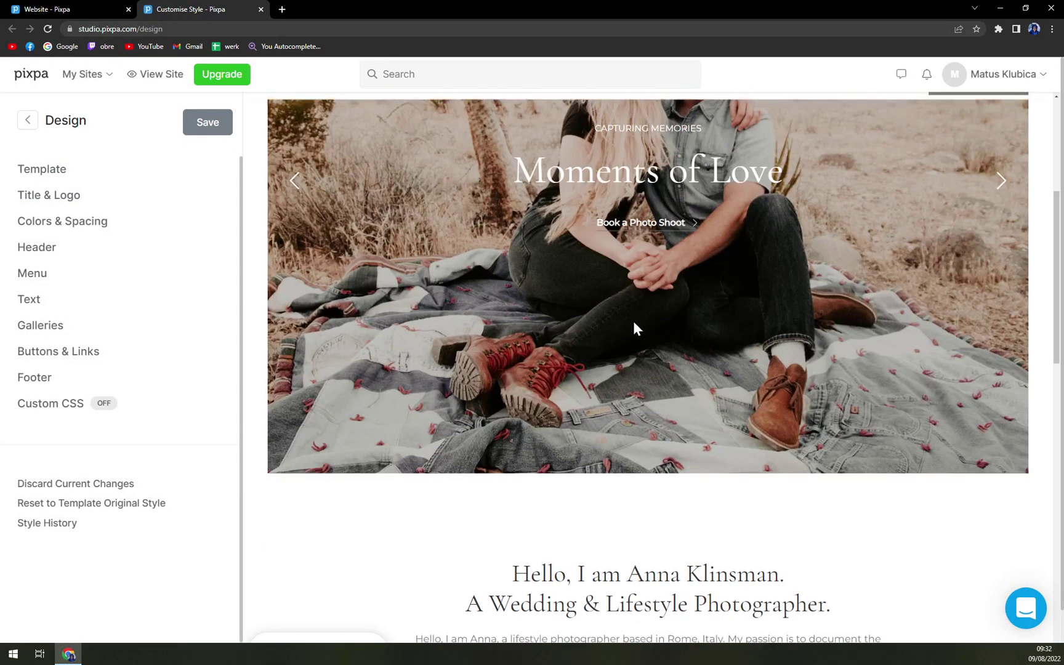
scroll(599, 350, "down", 3)
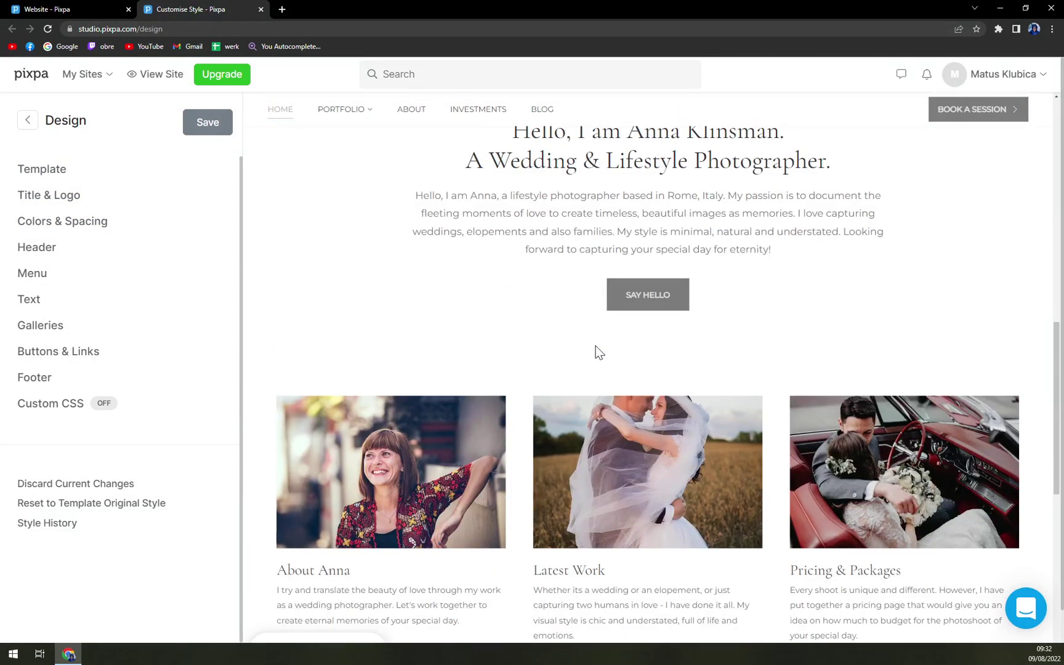
scroll(596, 346, "up", 10)
scroll(615, 369, "up", 1)
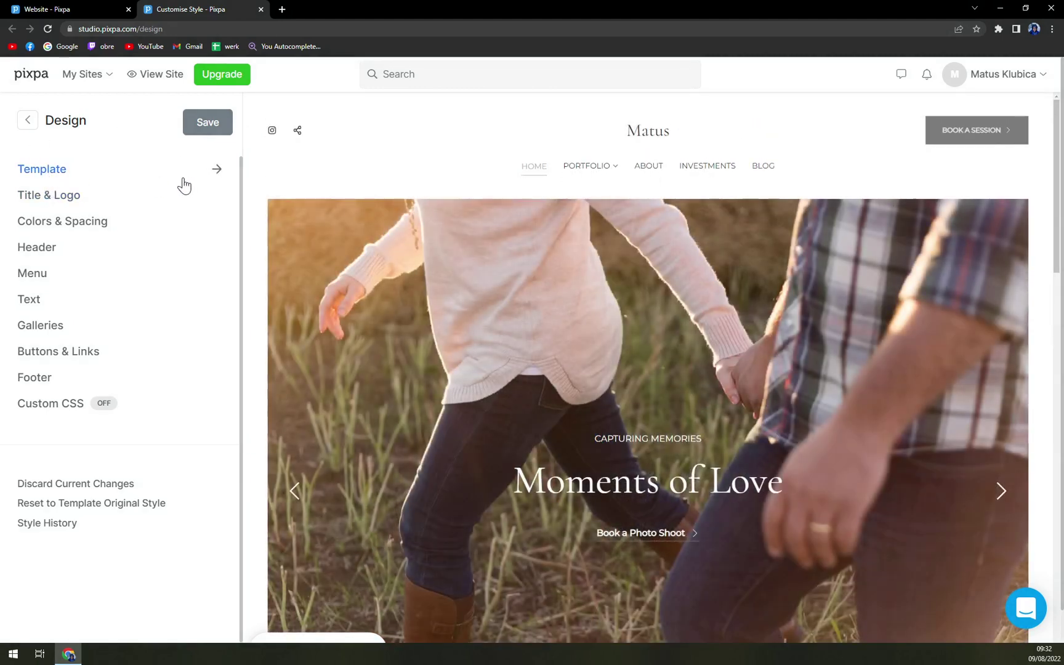
left_click(183, 184)
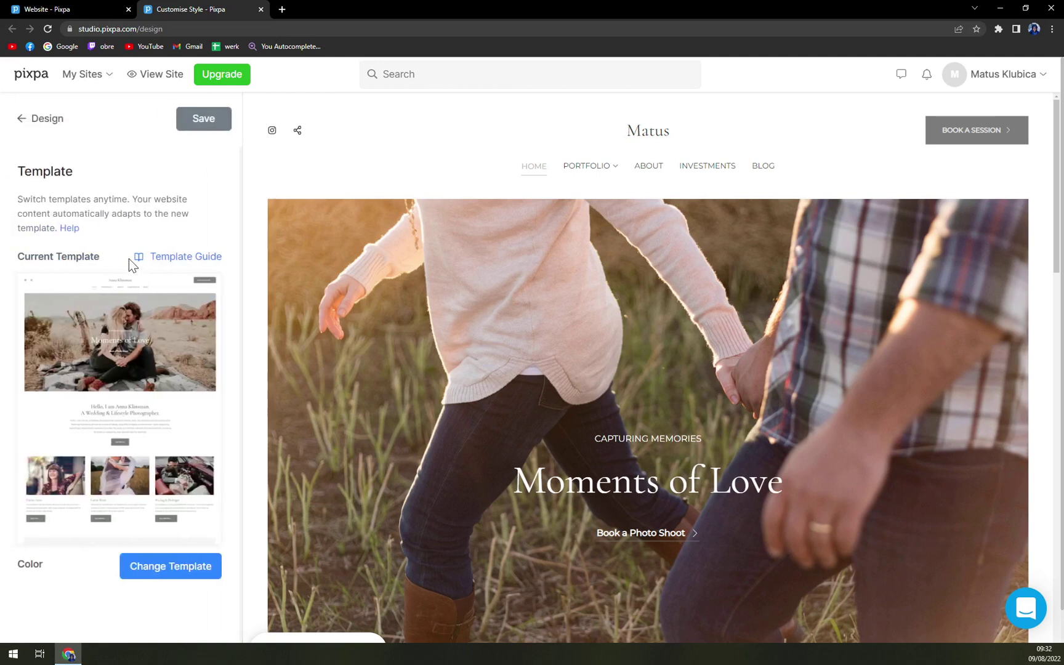
left_click(168, 567)
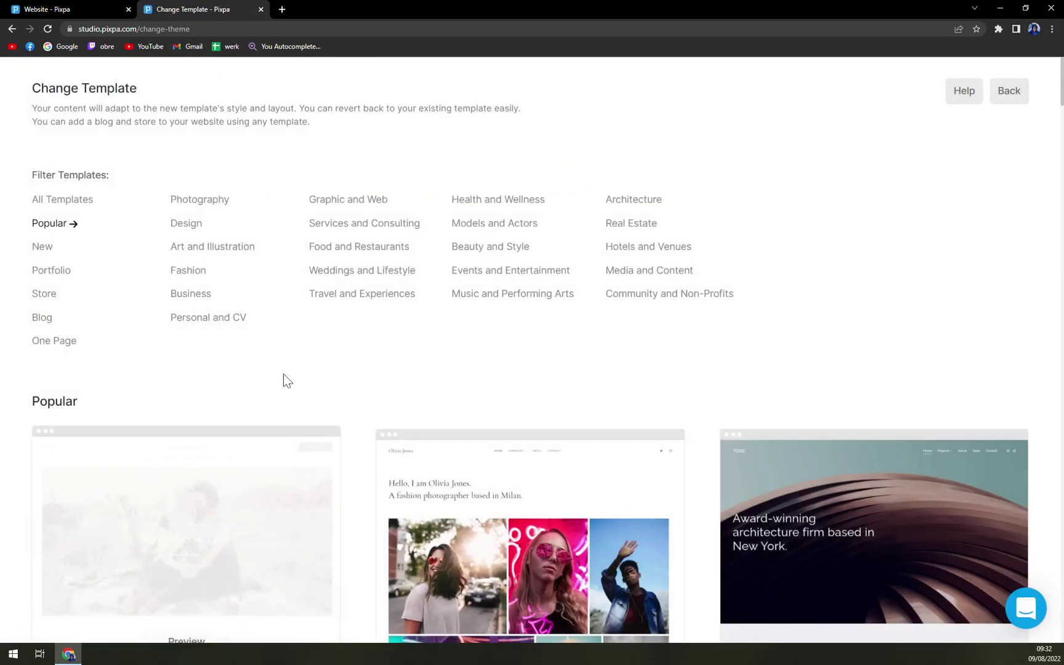
scroll(431, 293, "down", 4)
scroll(874, 408, "down", 4)
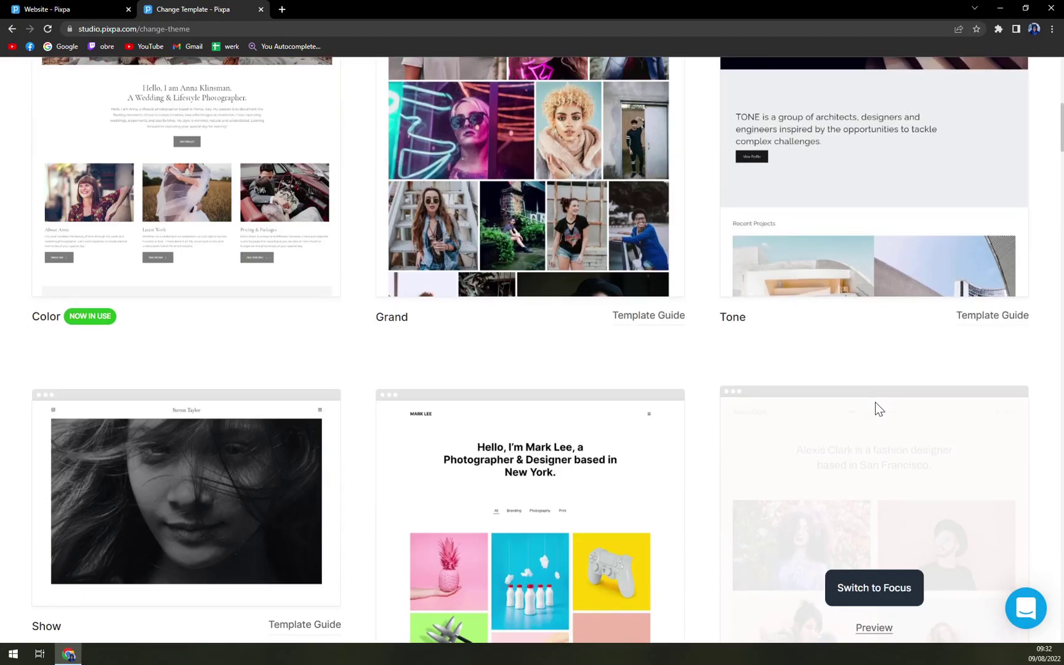
scroll(682, 414, "down", 7)
scroll(468, 403, "down", 5)
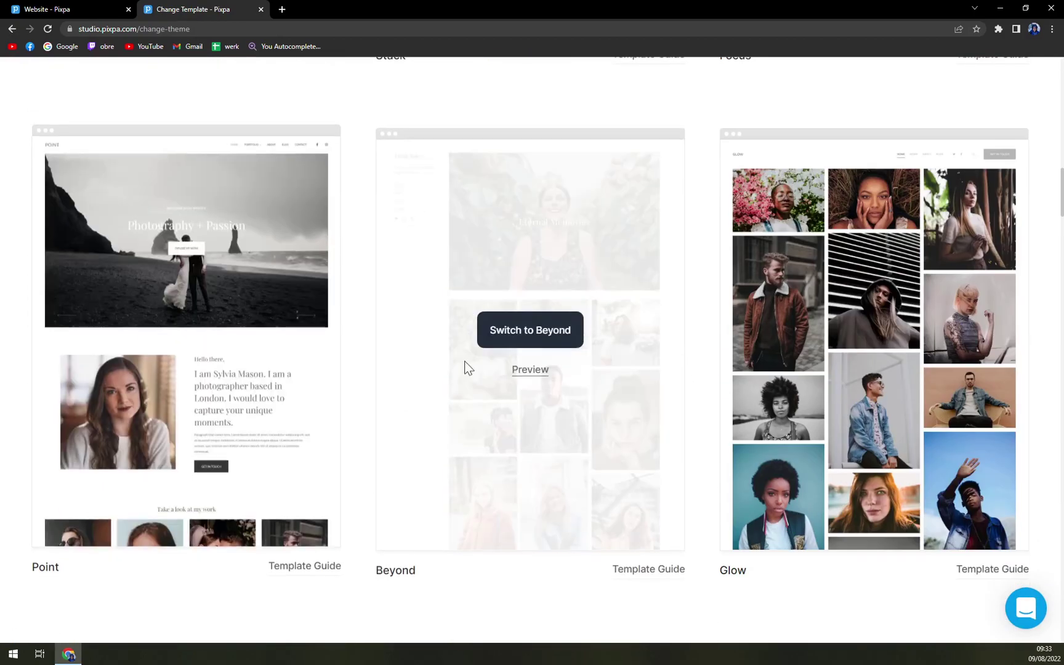
scroll(361, 340, "down", 8)
scroll(360, 351, "down", 1)
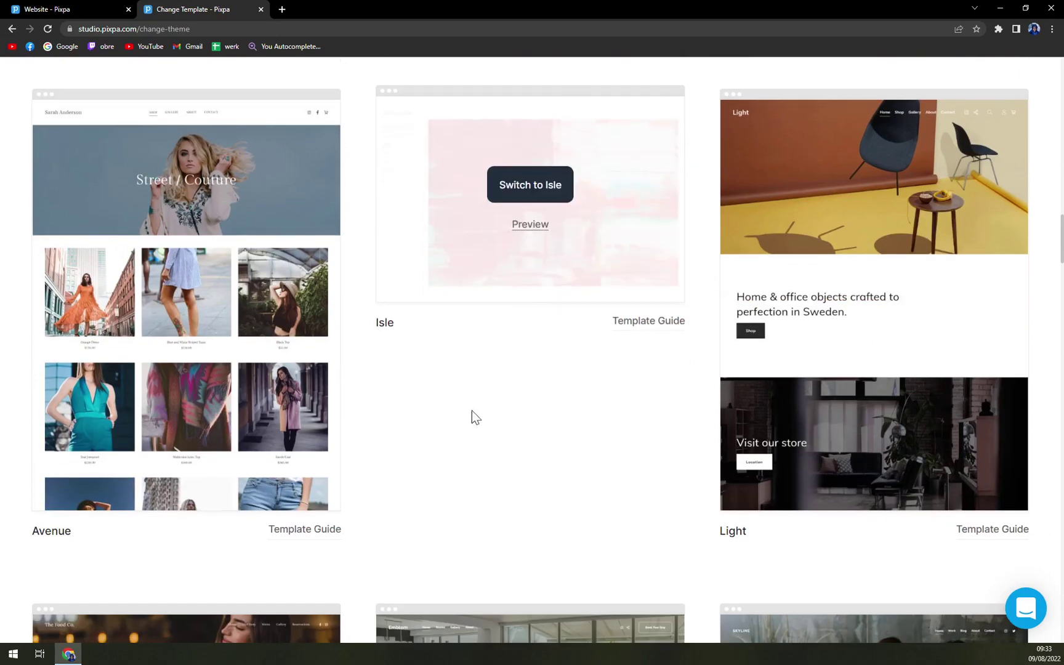
scroll(609, 442, "down", 5)
scroll(604, 249, "up", 1)
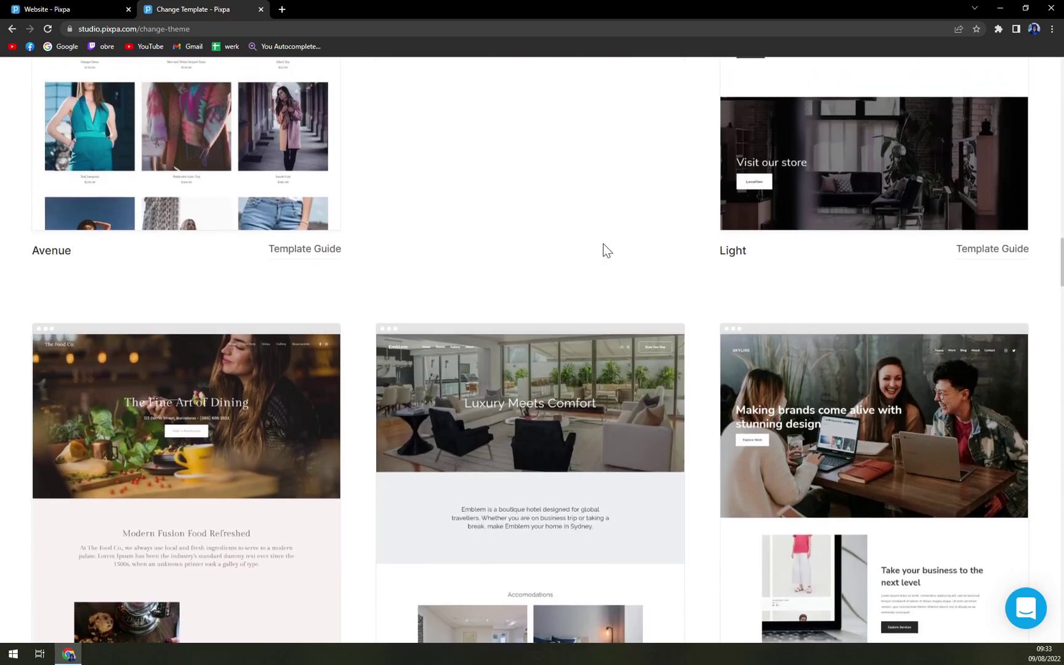
scroll(584, 245, "down", 13)
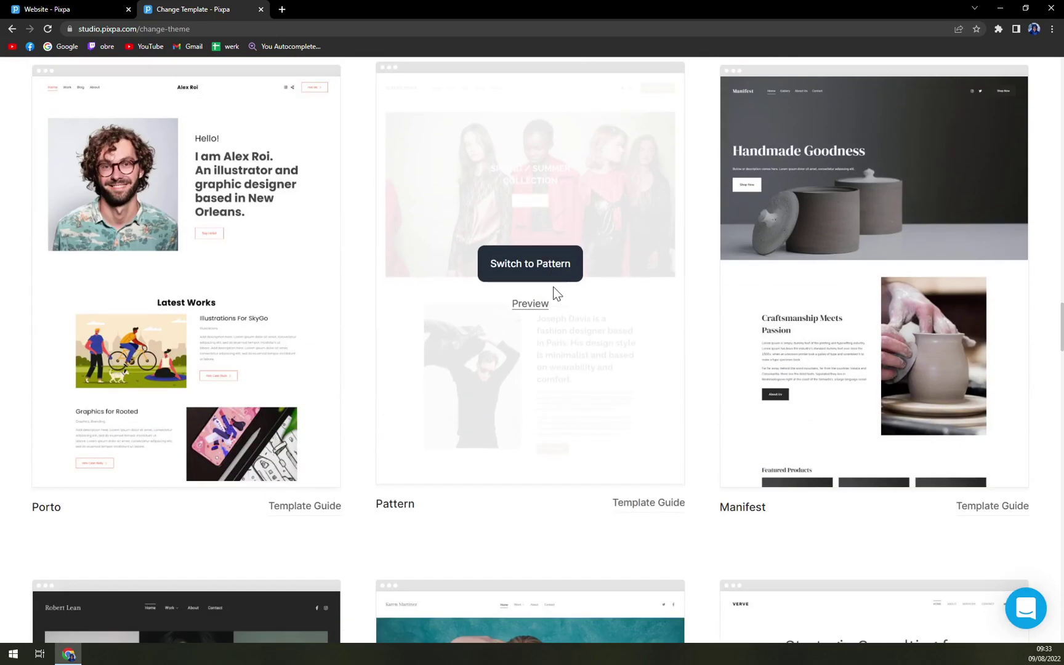
scroll(545, 311, "up", 1)
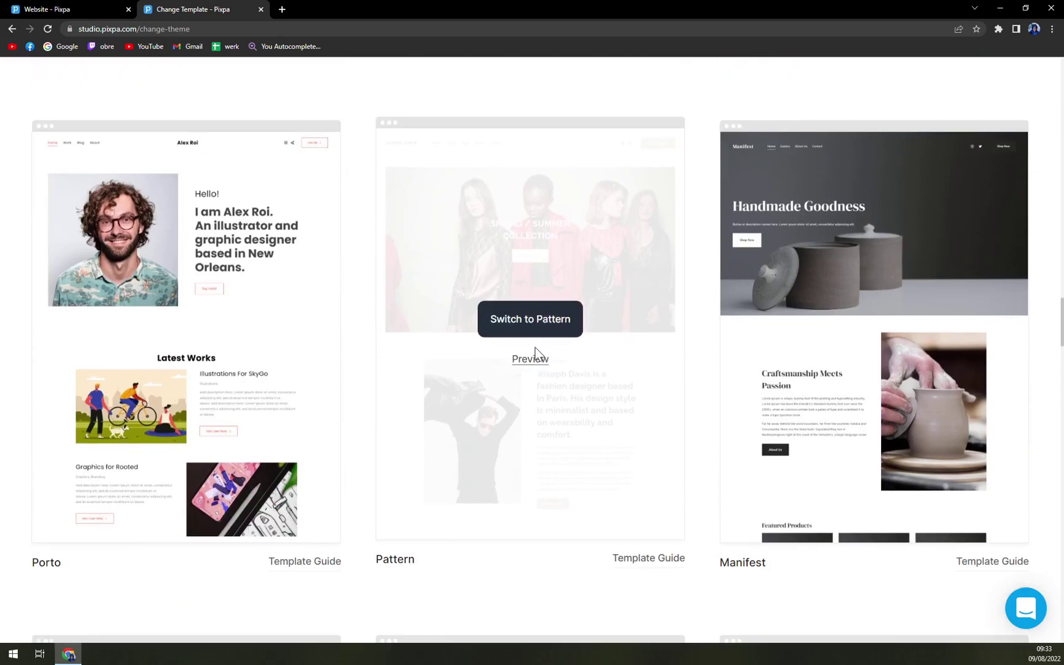
scroll(535, 347, "down", 6)
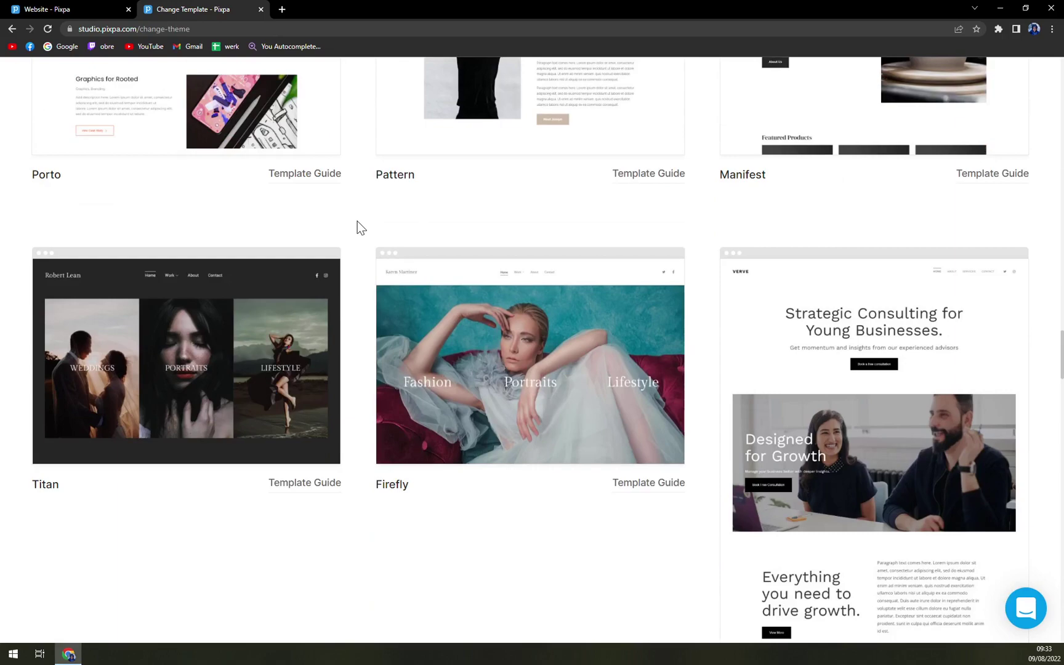
scroll(357, 222, "down", 6)
scroll(357, 223, "down", 3)
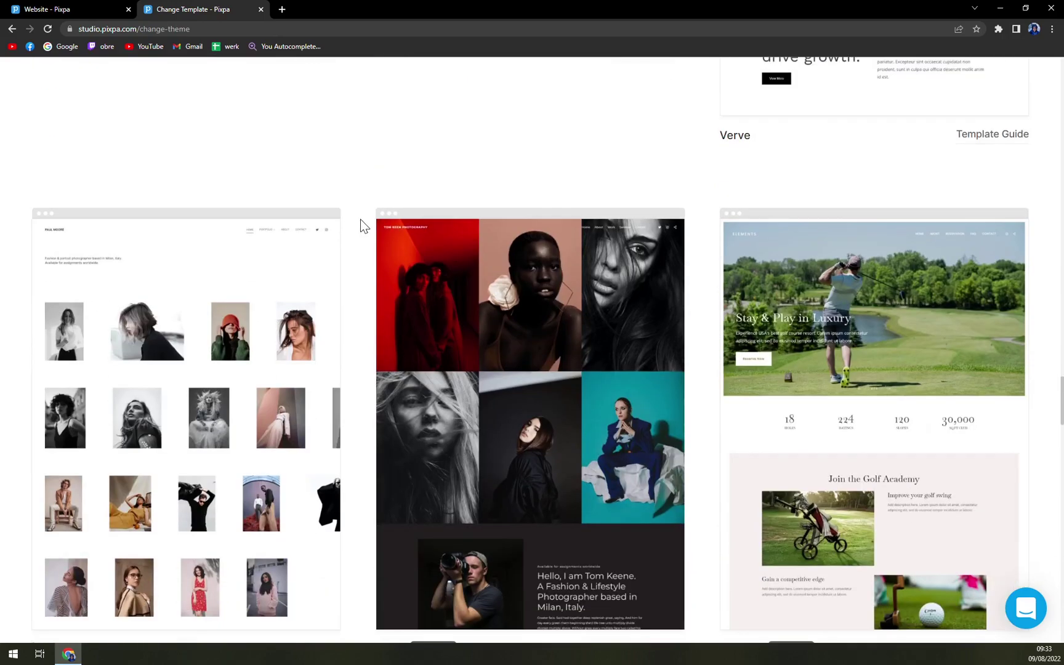
scroll(357, 240, "down", 16)
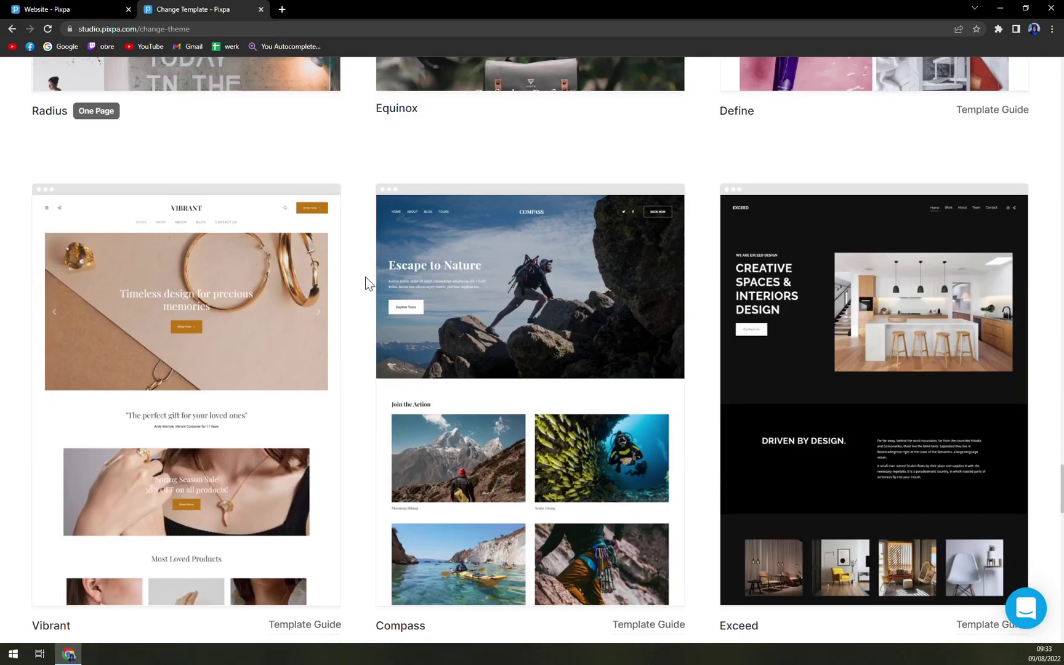
scroll(366, 278, "down", 5)
scroll(367, 283, "down", 4)
scroll(382, 293, "up", 7)
mouse_move(401, 302)
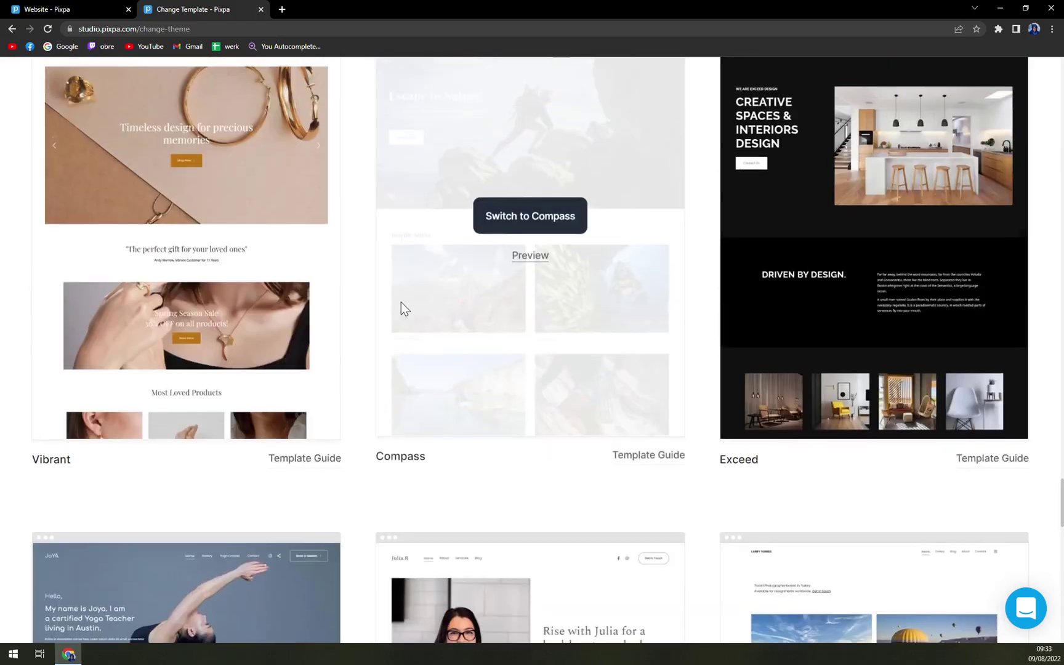
scroll(511, 320, "down", 9)
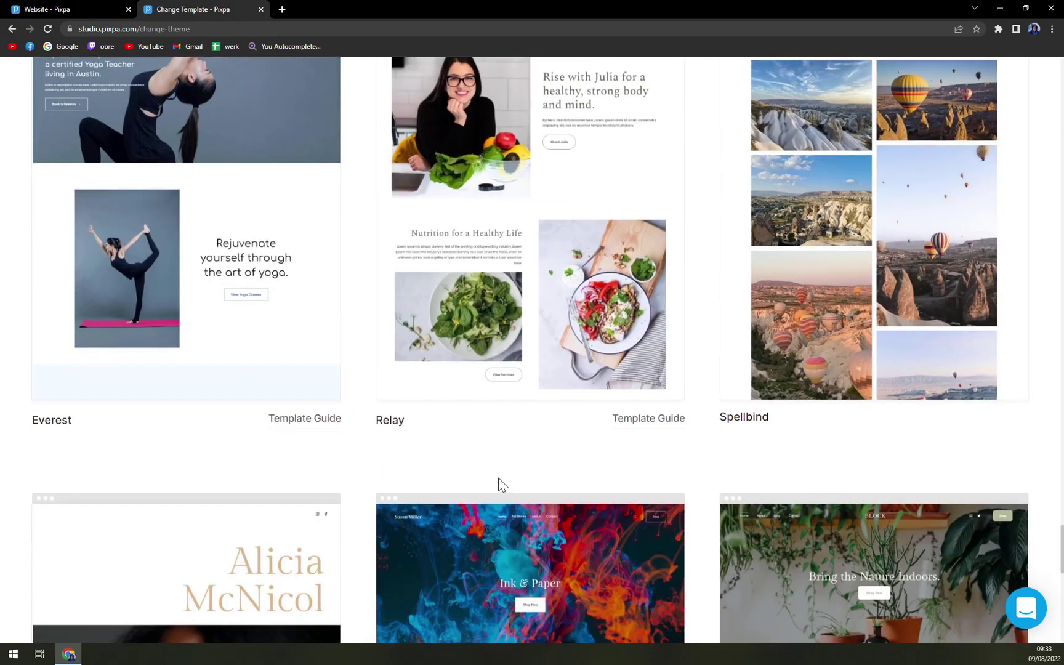
scroll(480, 462, "down", 5)
scroll(367, 454, "down", 6)
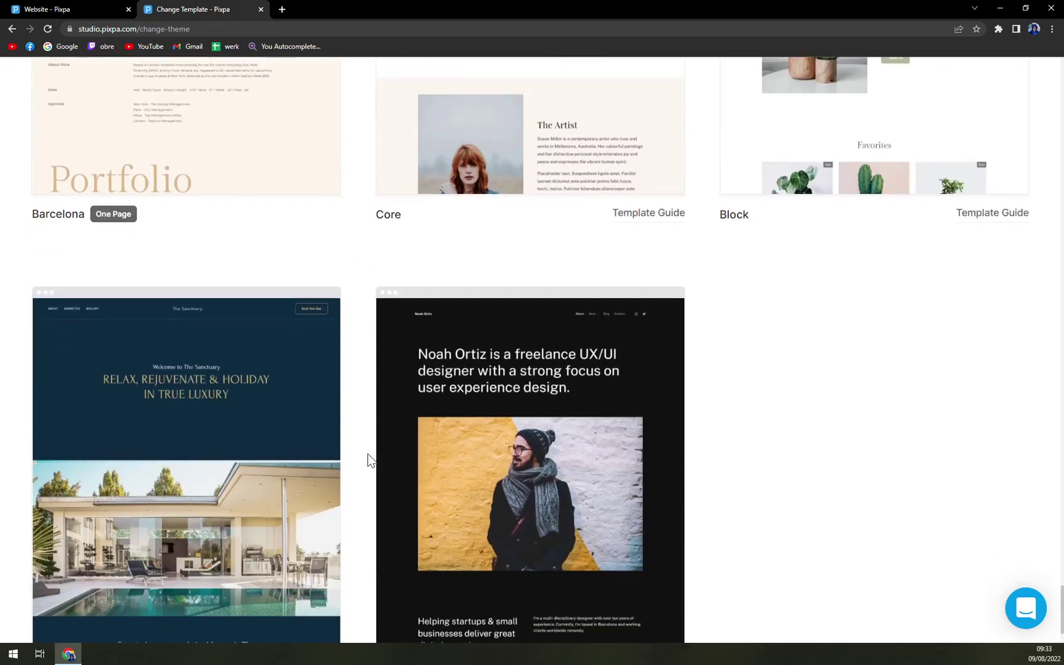
scroll(366, 453, "up", 8)
scroll(366, 451, "up", 20)
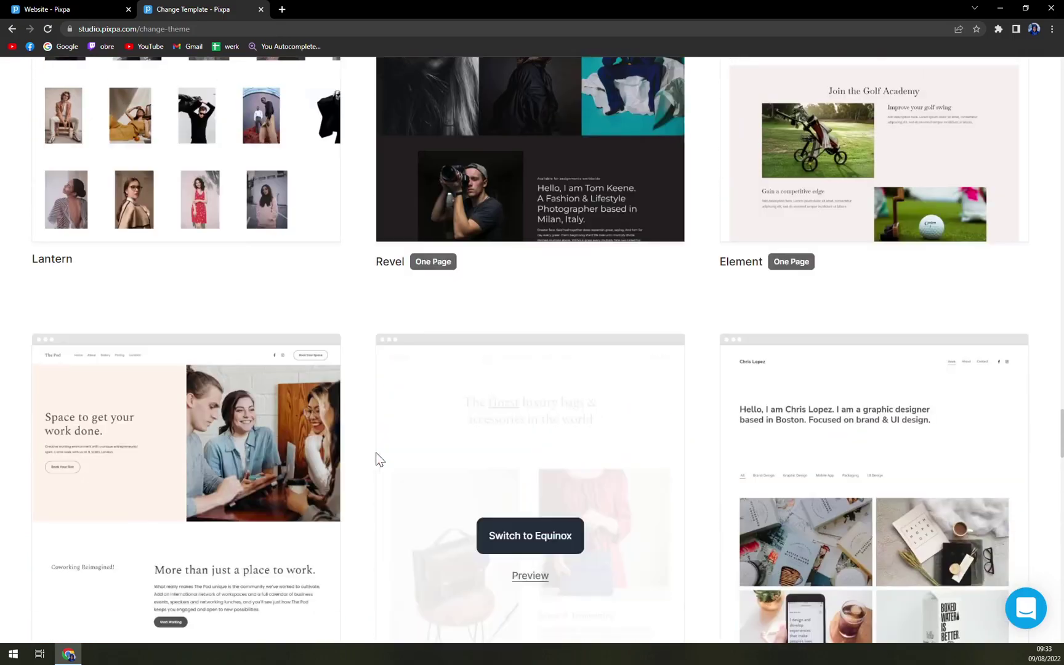
scroll(363, 444, "up", 20)
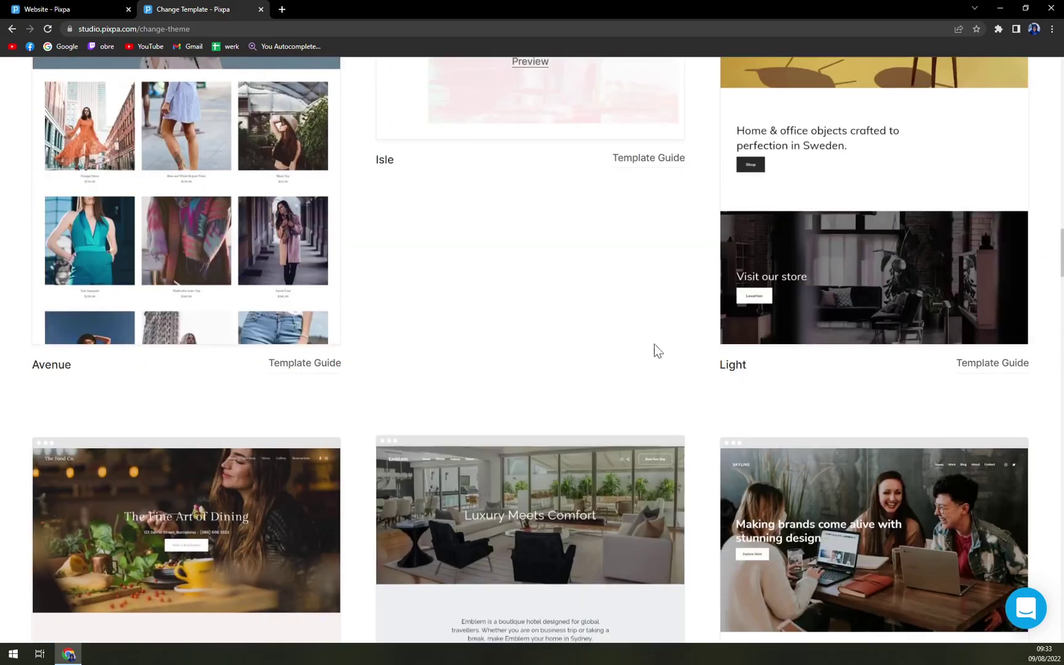
scroll(705, 355, "up", 3)
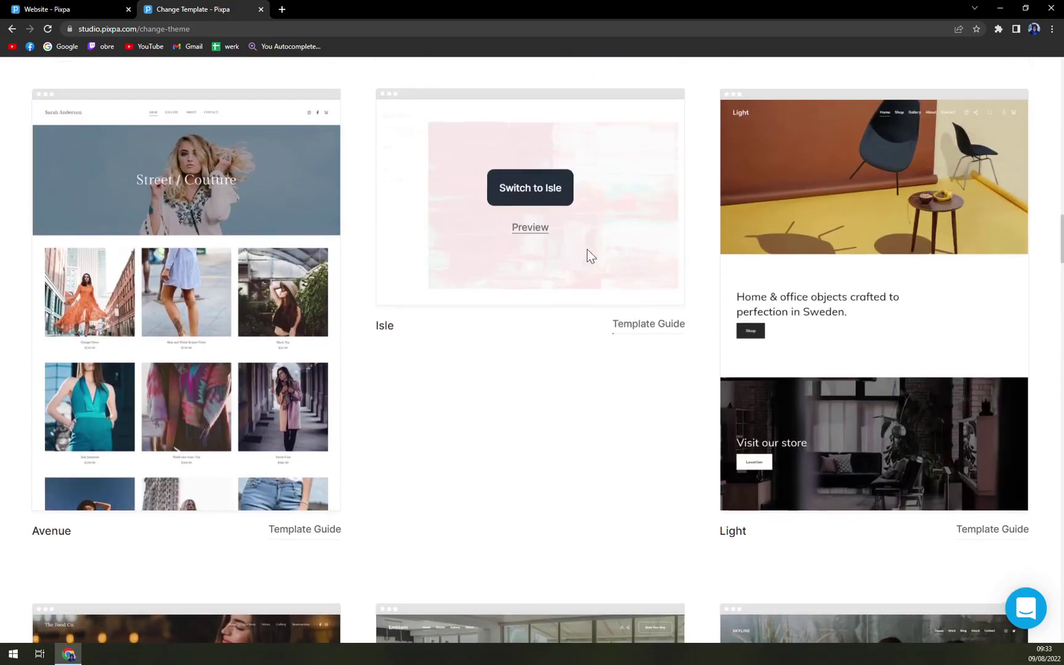
- Switch the site to the Isle template, confirm, and return to the Dashboard
left_click(554, 191)
left_click(554, 433)
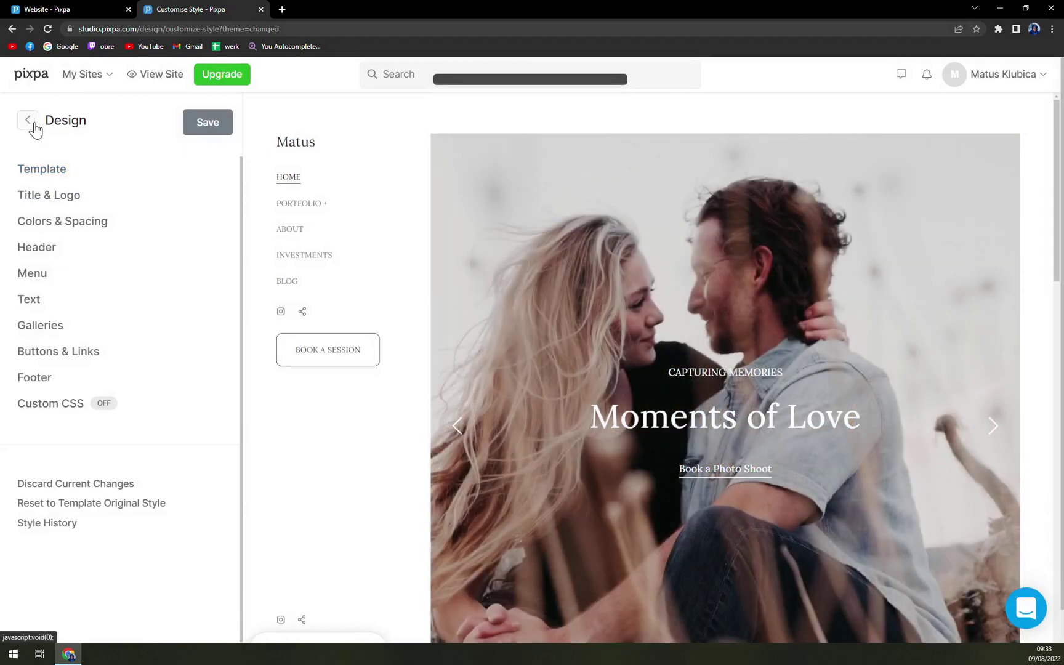
left_click(28, 121)
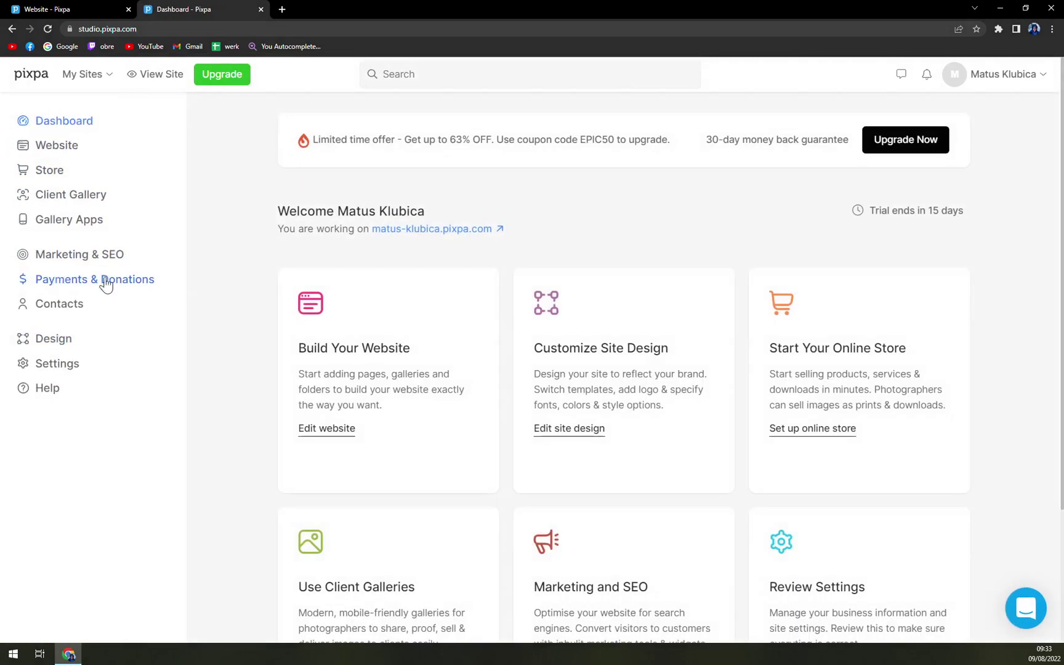
- Open the website builder, preview PORTFOLIO, then the HOME page with its Moments of Love banner
left_click(307, 431)
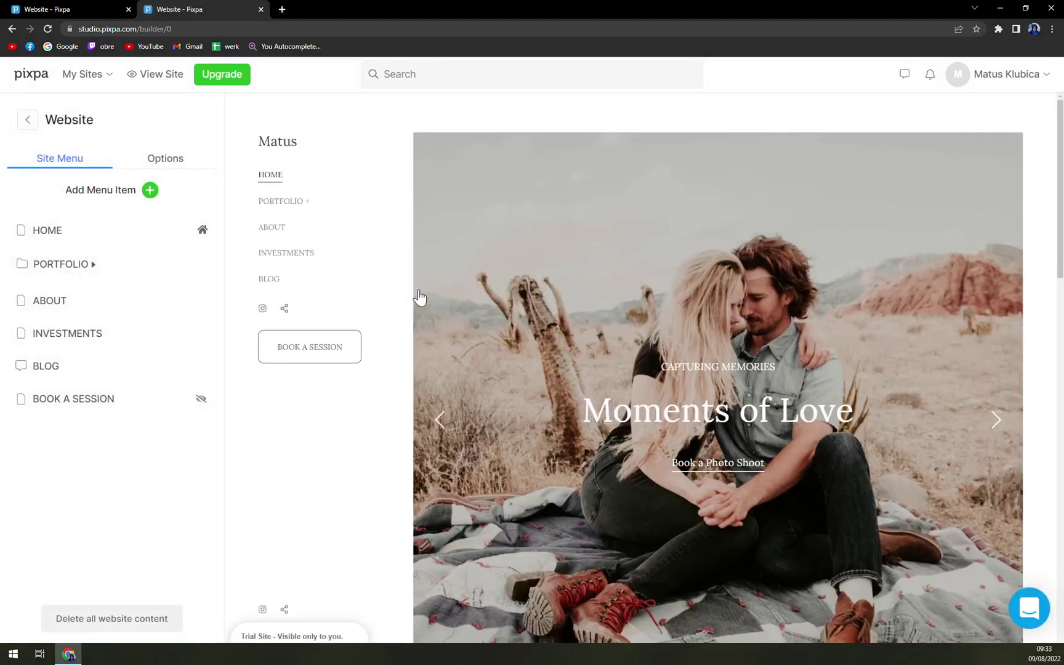
left_click(271, 204)
left_click(269, 178)
scroll(699, 333, "down", 5)
scroll(695, 345, "up", 5)
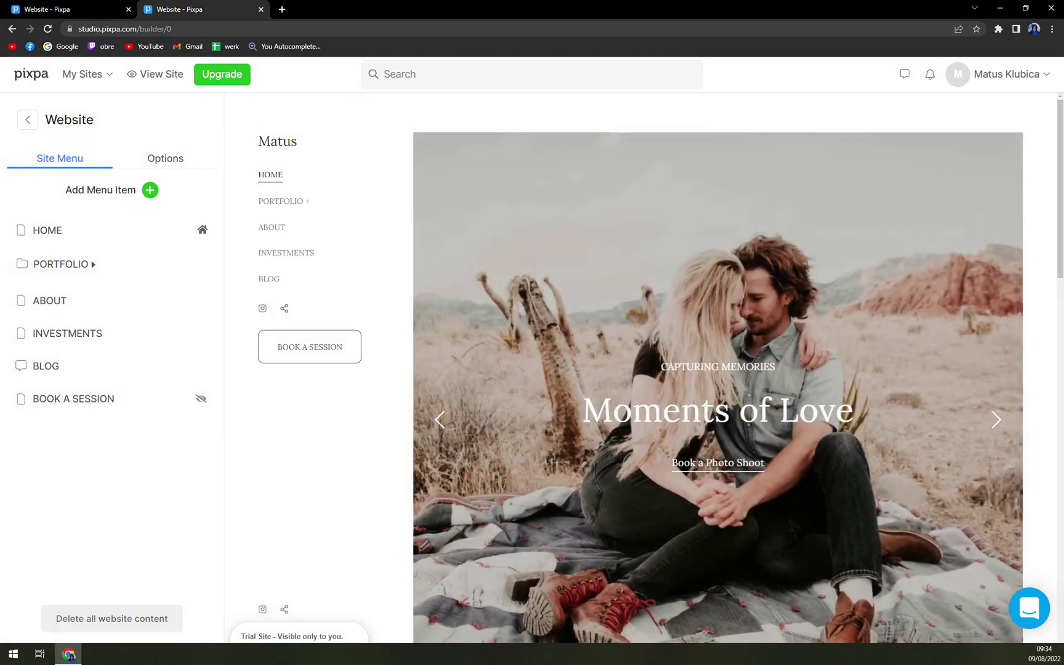
scroll(622, 350, "down", 2)
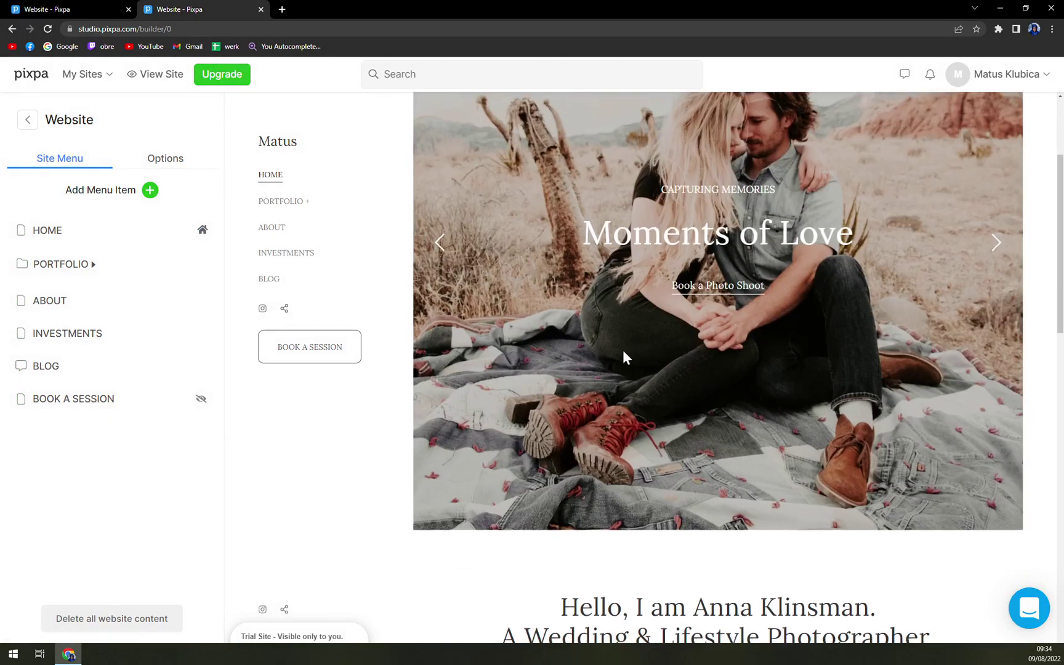
scroll(579, 377, "up", 2)
- Open the HOME page editor and bring up the banner's slide settings
left_click(102, 236)
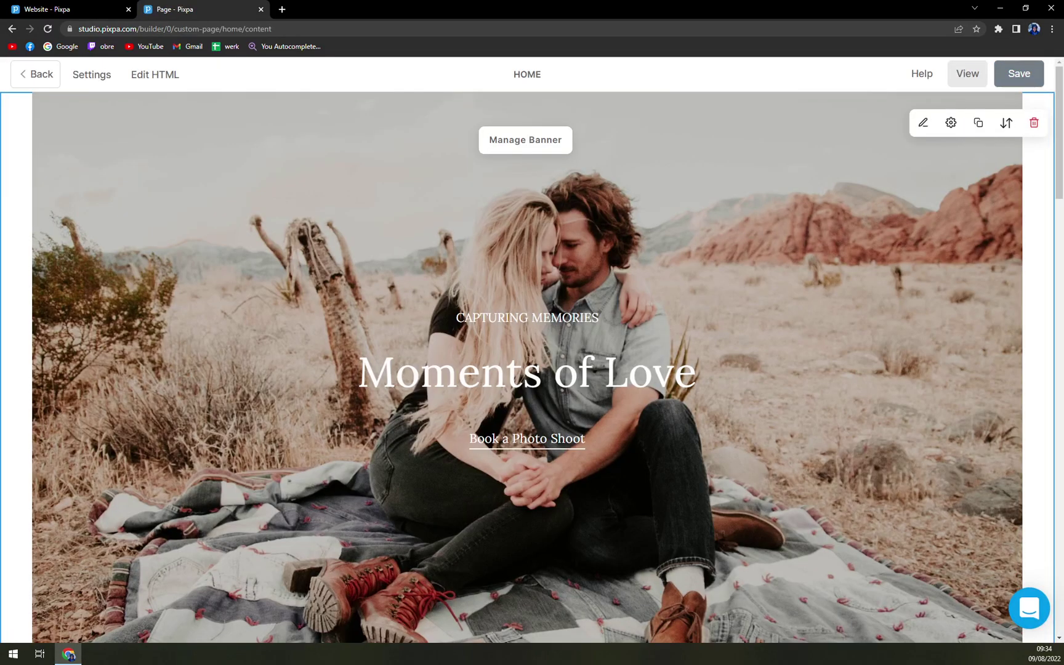
scroll(554, 409, "down", 7)
scroll(527, 367, "up", 5)
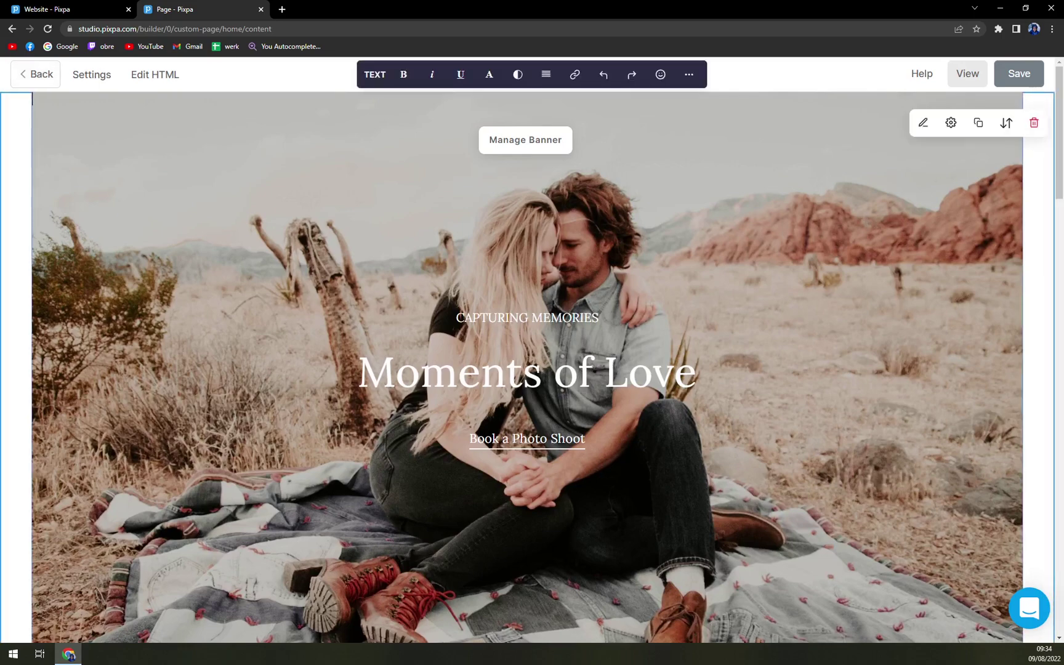
left_click(389, 85)
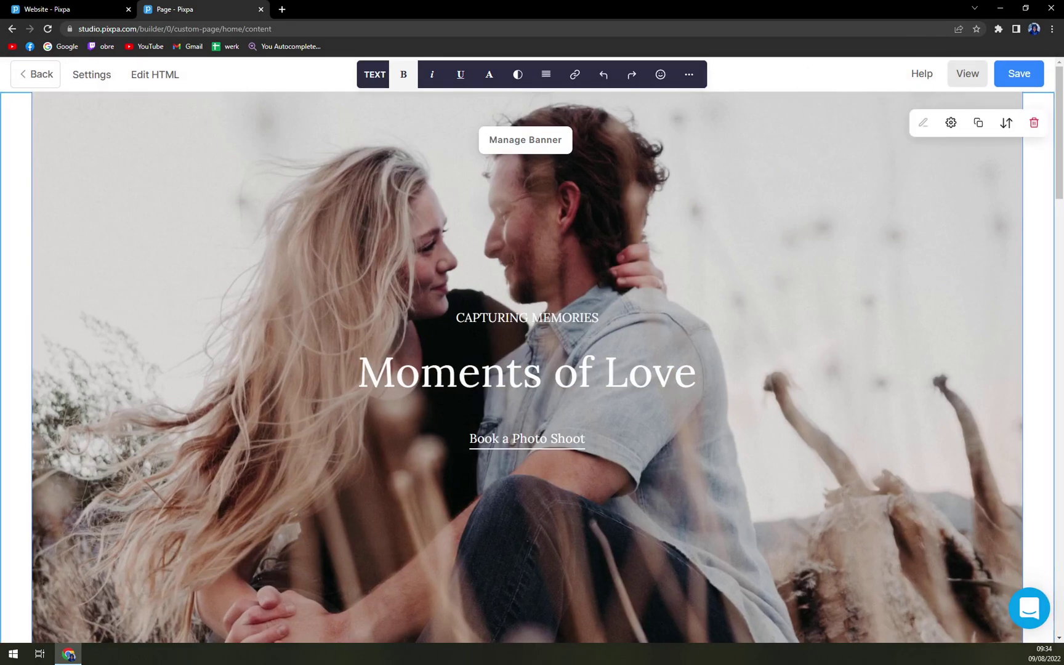
left_click(542, 148)
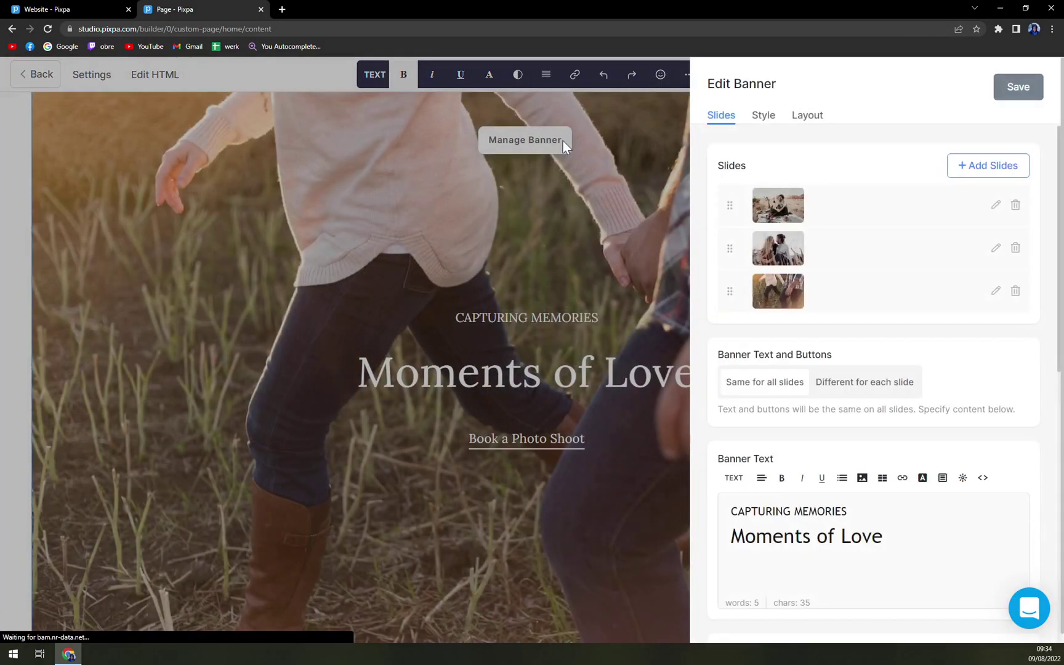
left_click(562, 140)
left_click(542, 141)
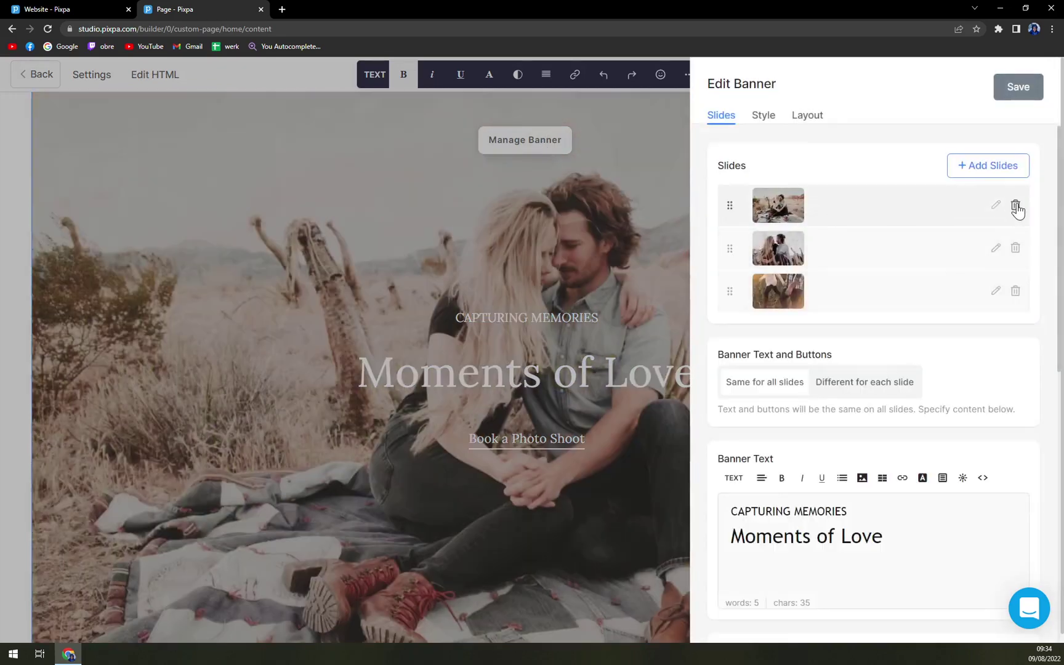
- Delete the first banner slide, leaving two, and view the Style and Layout options
left_click(1016, 205)
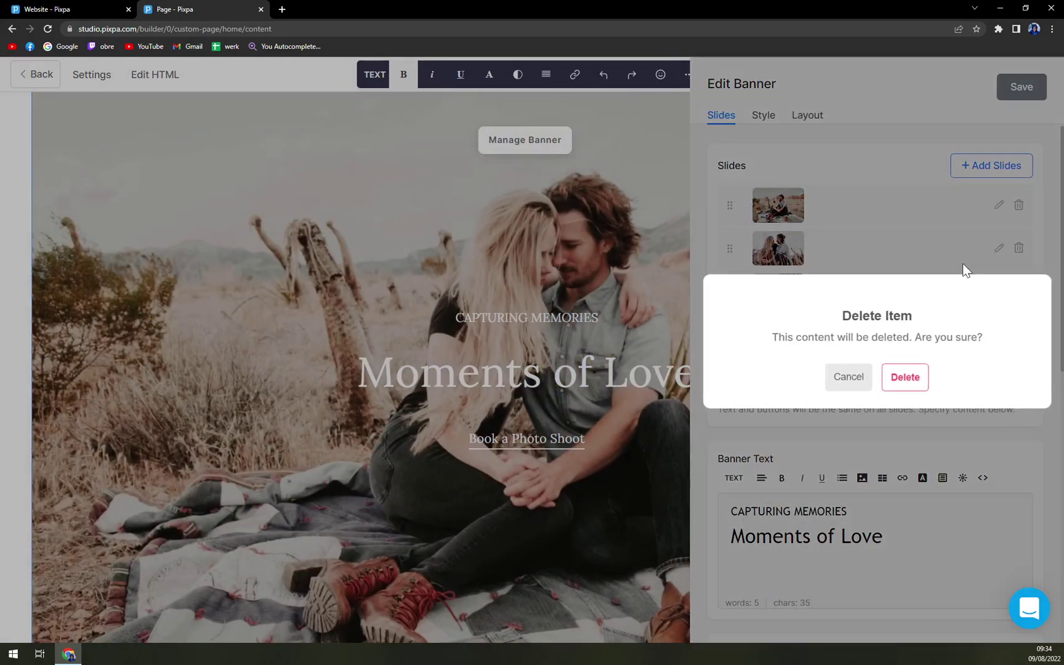
left_click(906, 377)
left_click(1017, 212)
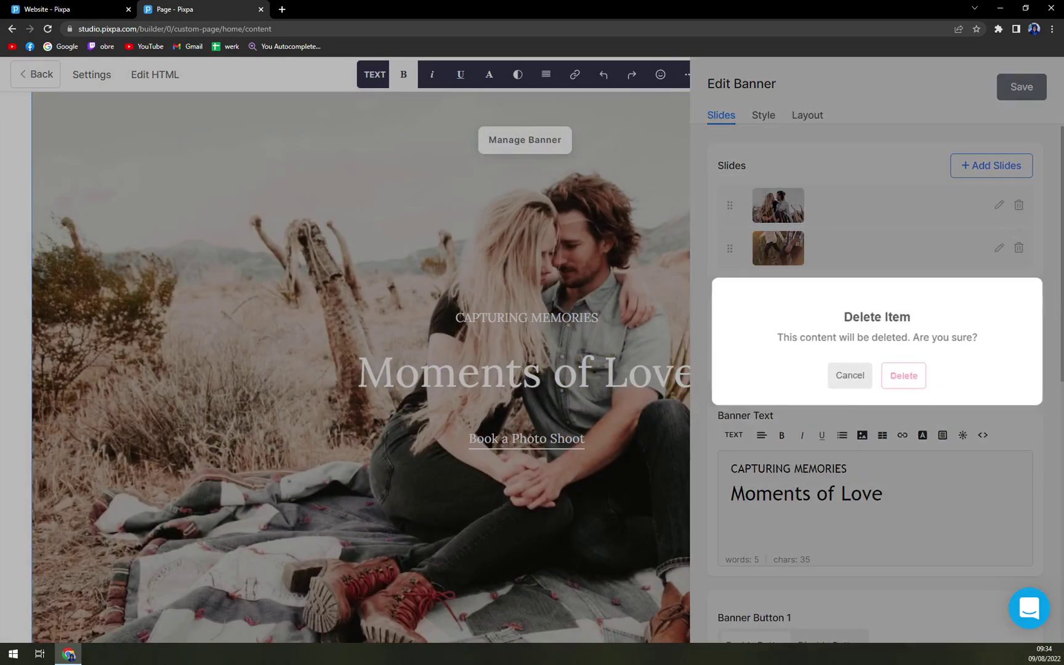
left_click(903, 373)
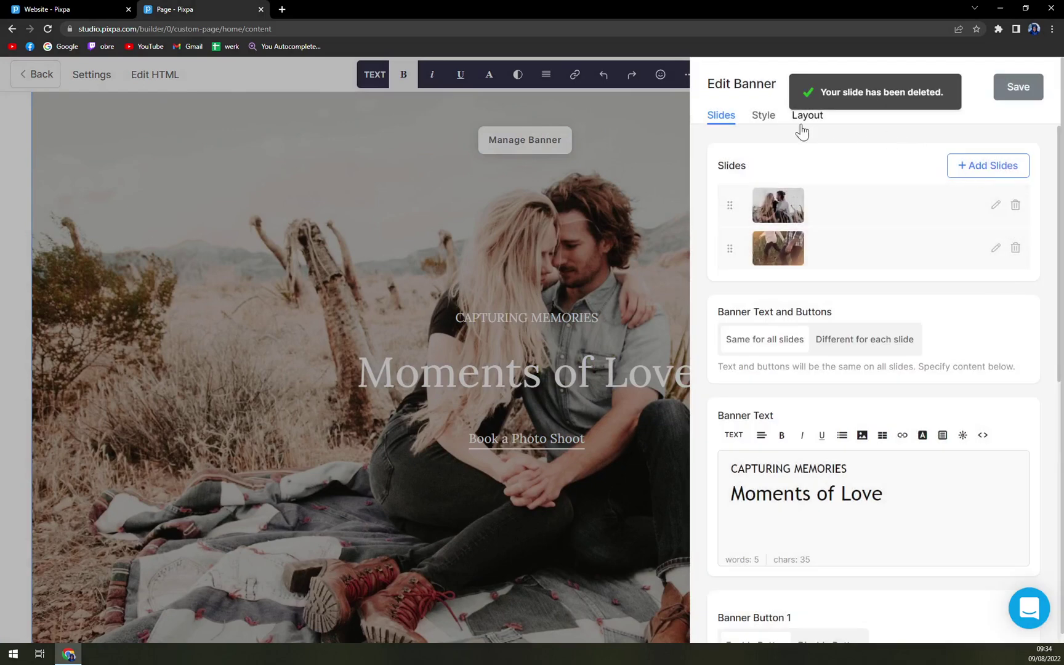
left_click(764, 122)
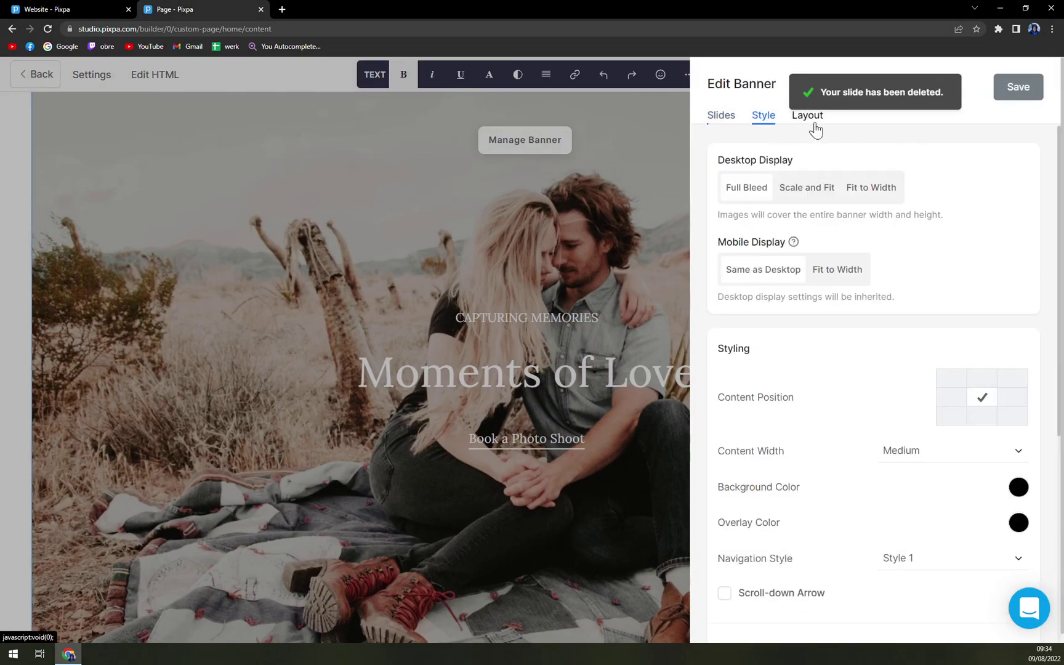
left_click(812, 120)
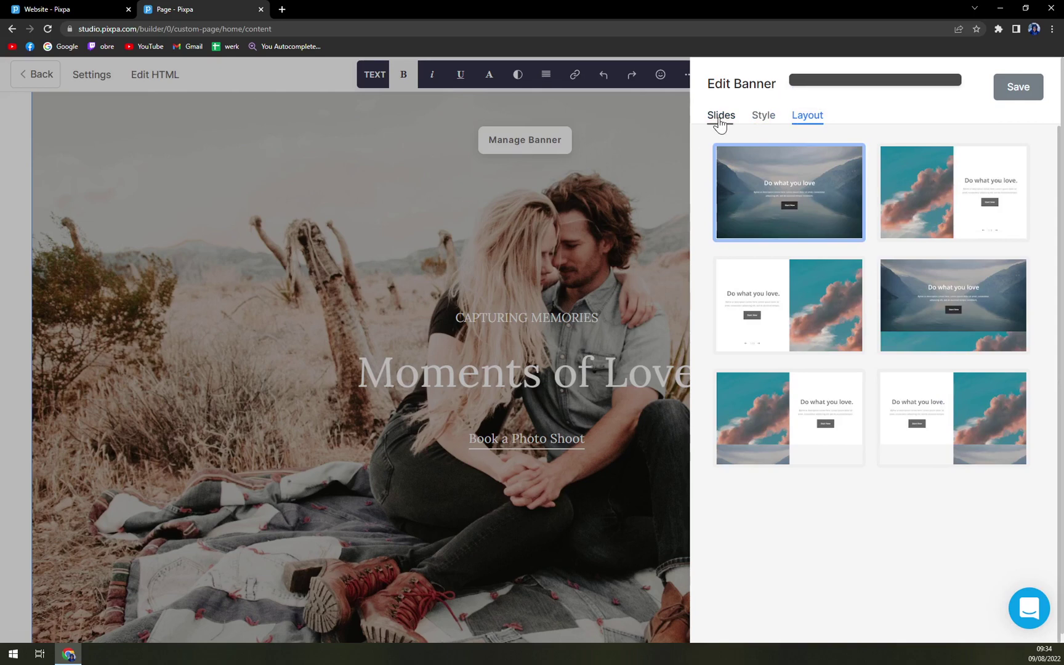
- Choose the split banner layout with image left, text right, and save it
left_click(718, 122)
left_click(809, 123)
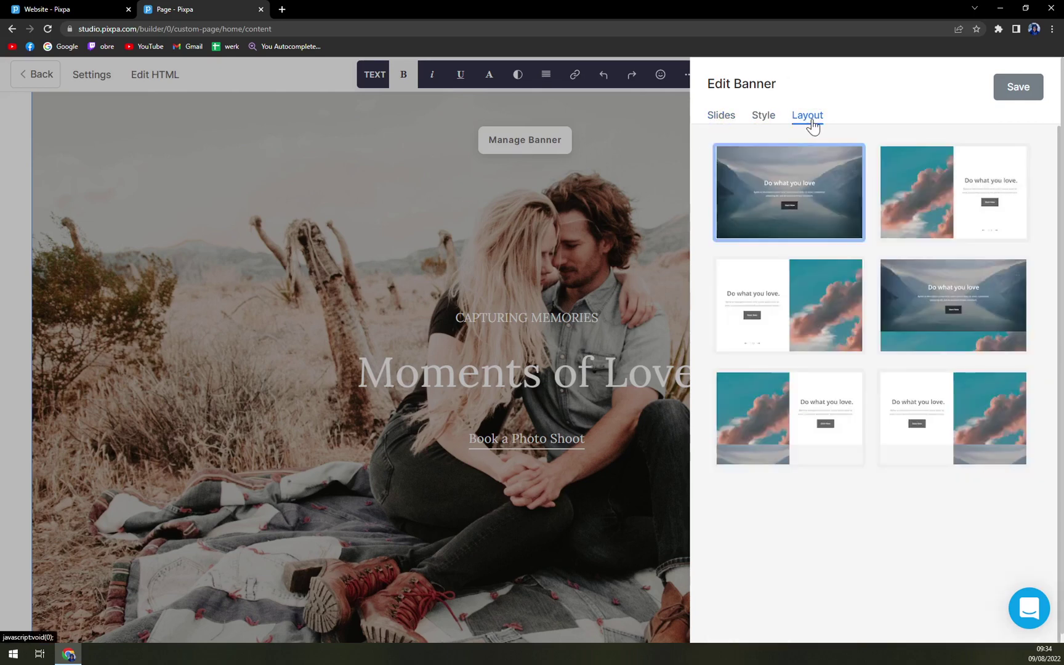
left_click(924, 218)
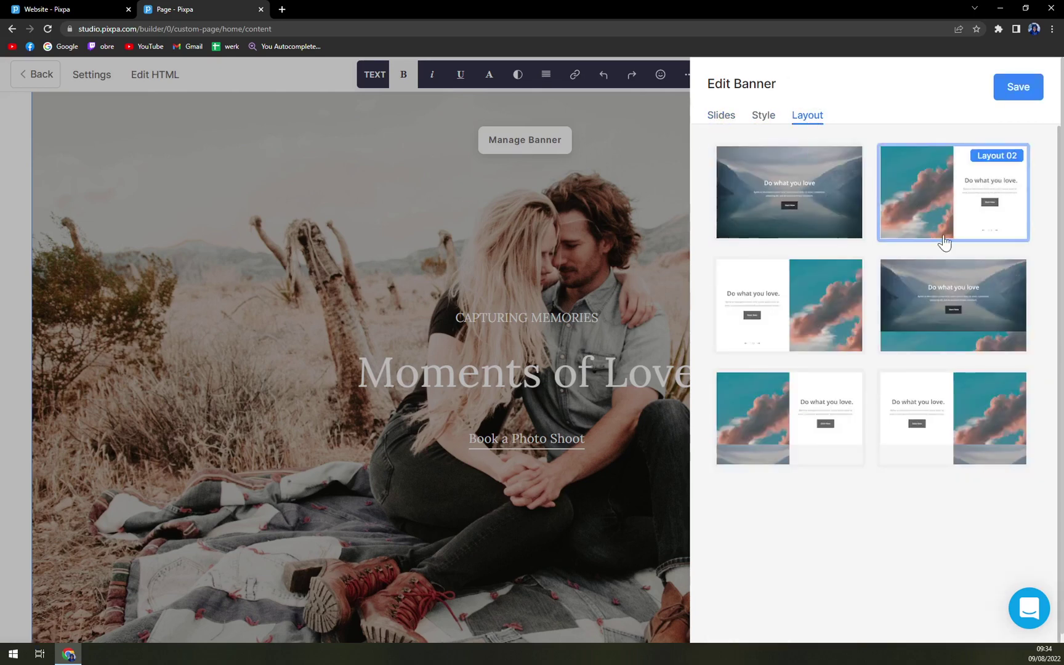
left_click(1020, 89)
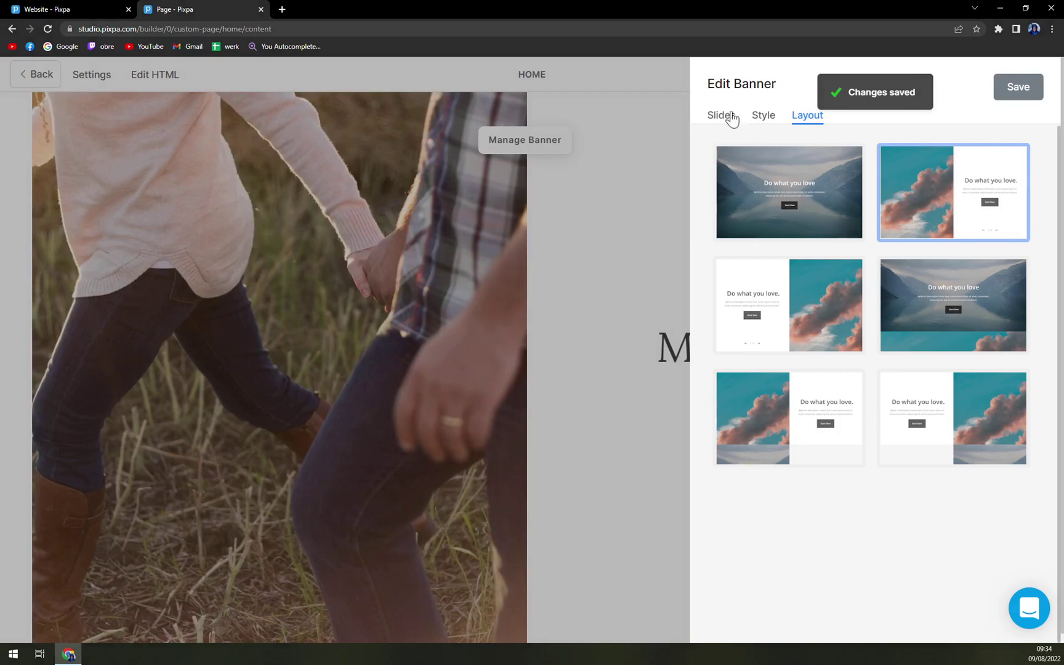
- Review the banner's slides and text, then return to the website builder
left_click(725, 116)
scroll(798, 273, "down", 2)
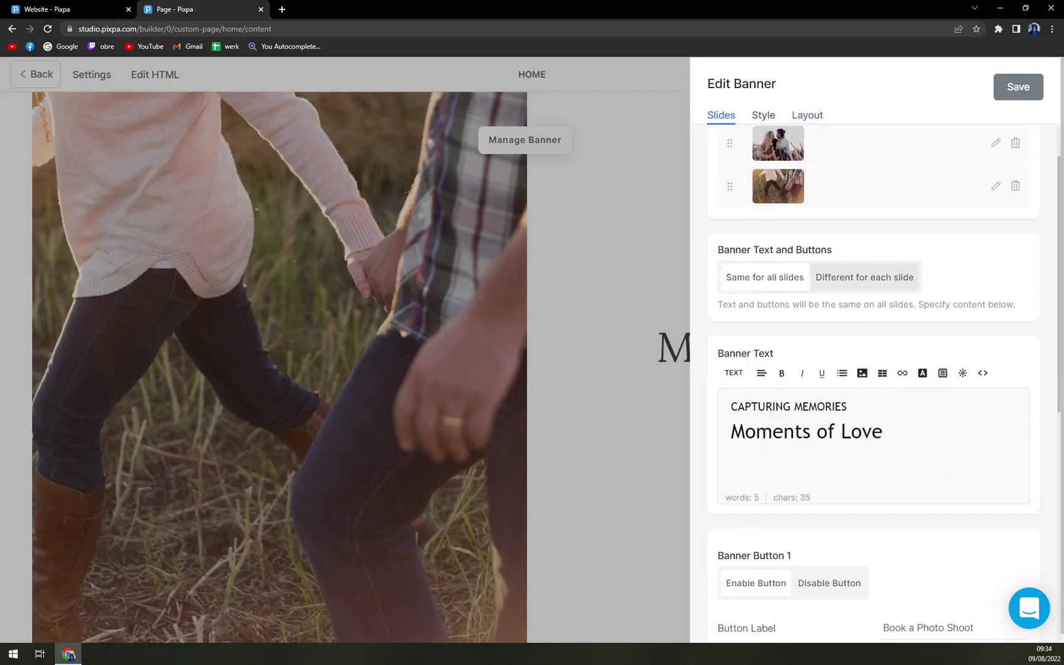
scroll(756, 404, "up", 2)
scroll(788, 406, "down", 4)
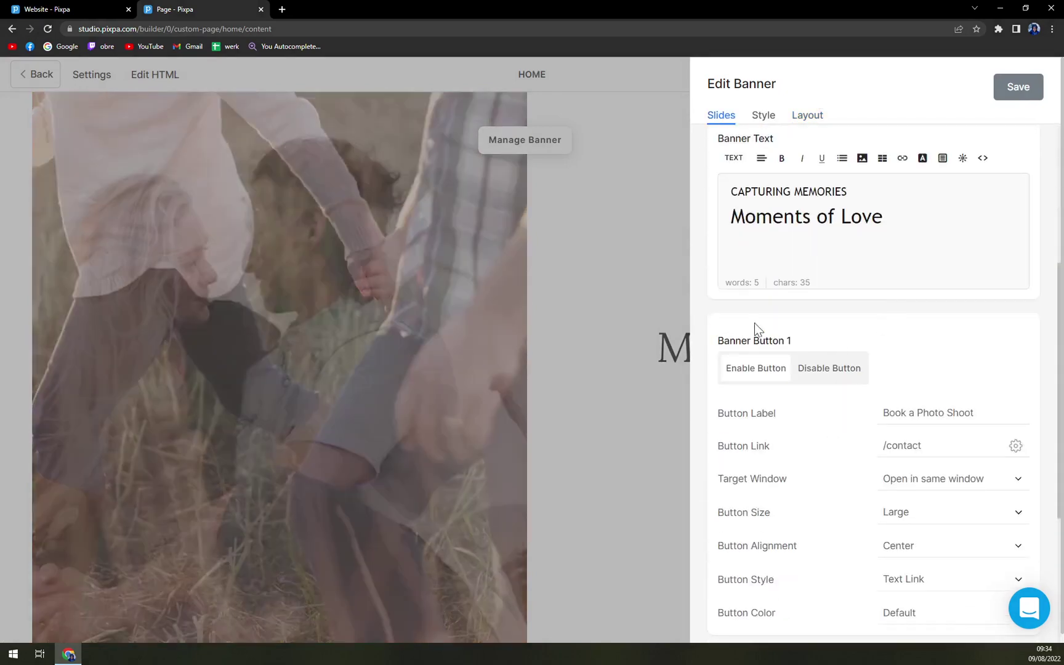
scroll(756, 328, "up", 4)
left_click(60, 74)
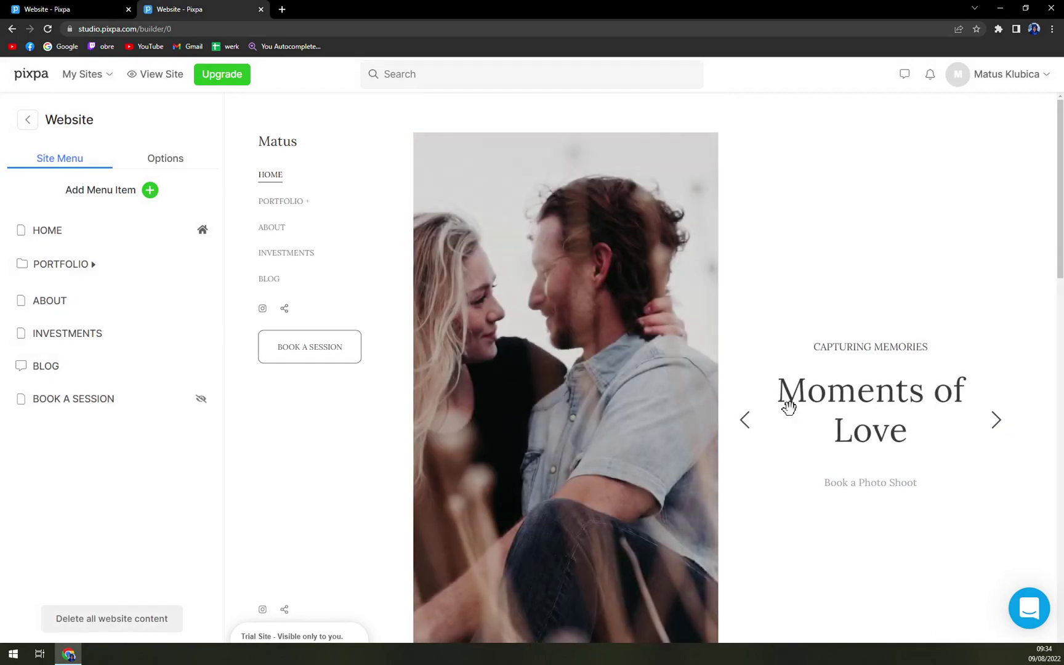
- Open the HOME page's banner editing panel
scroll(582, 404, "down", 3)
scroll(858, 400, "up", 3)
mouse_move(166, 235)
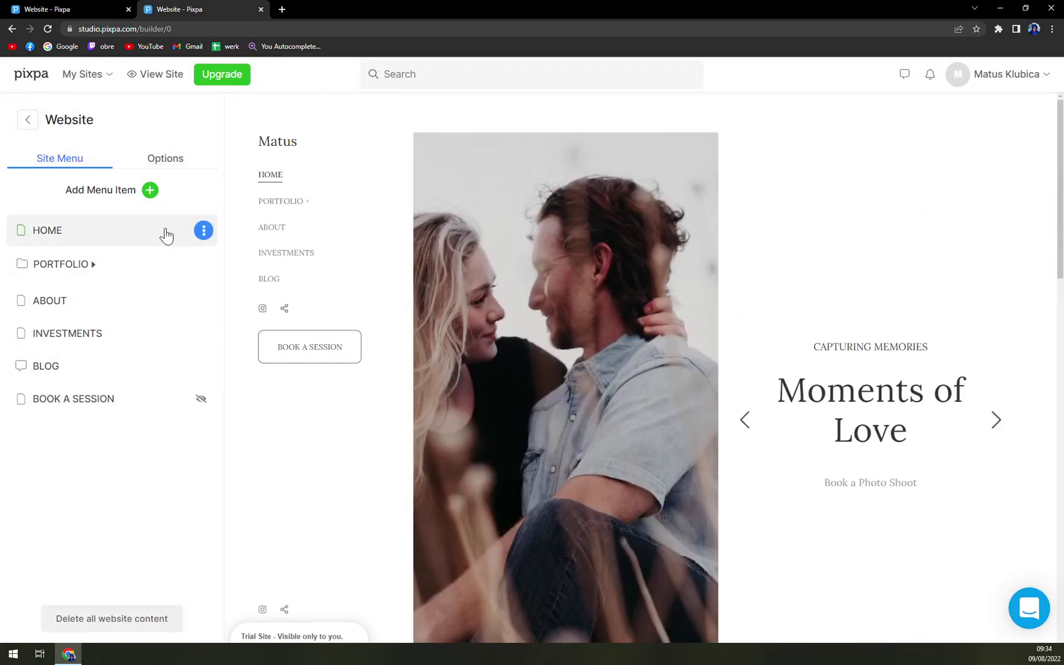
left_click(125, 241)
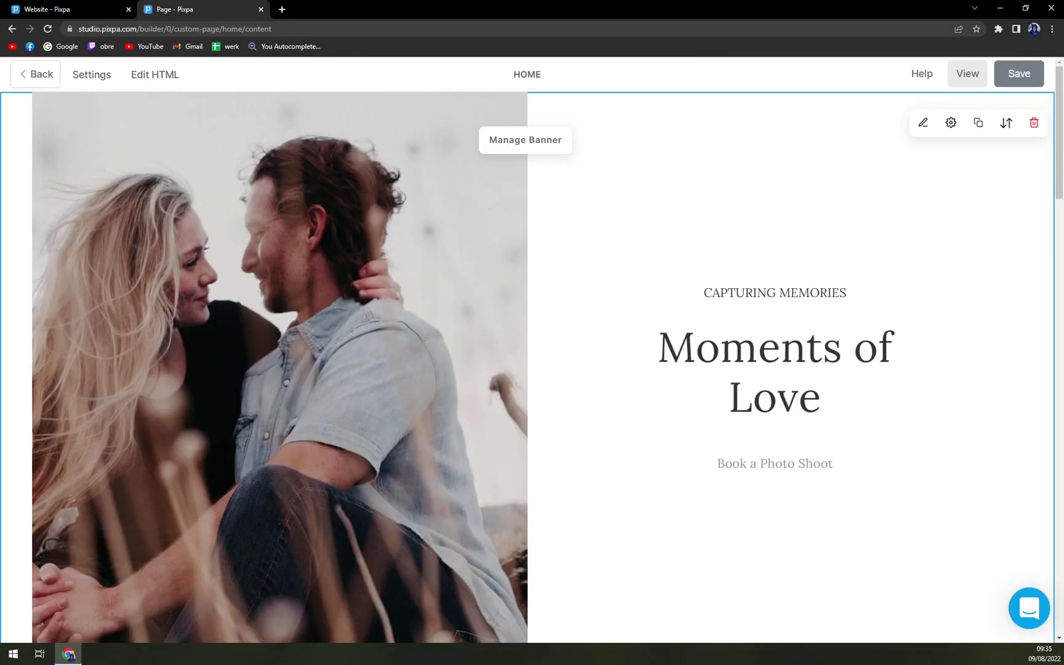
left_click(527, 147)
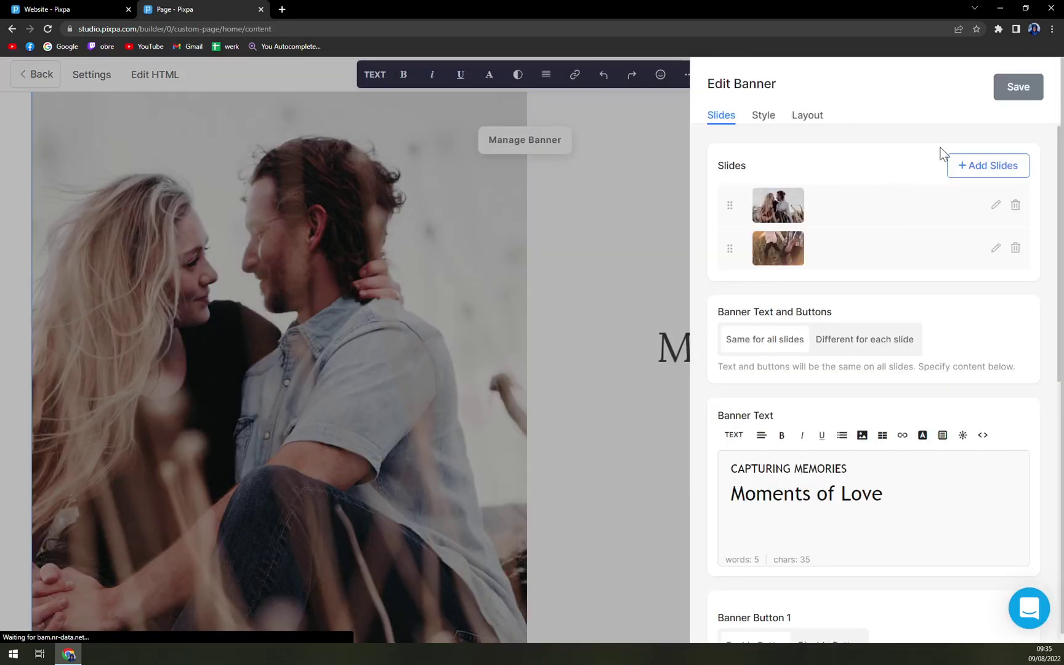
- Add the lake-and-pier photo as an image slide, save, and return to the website menu
left_click(998, 171)
left_click(979, 210)
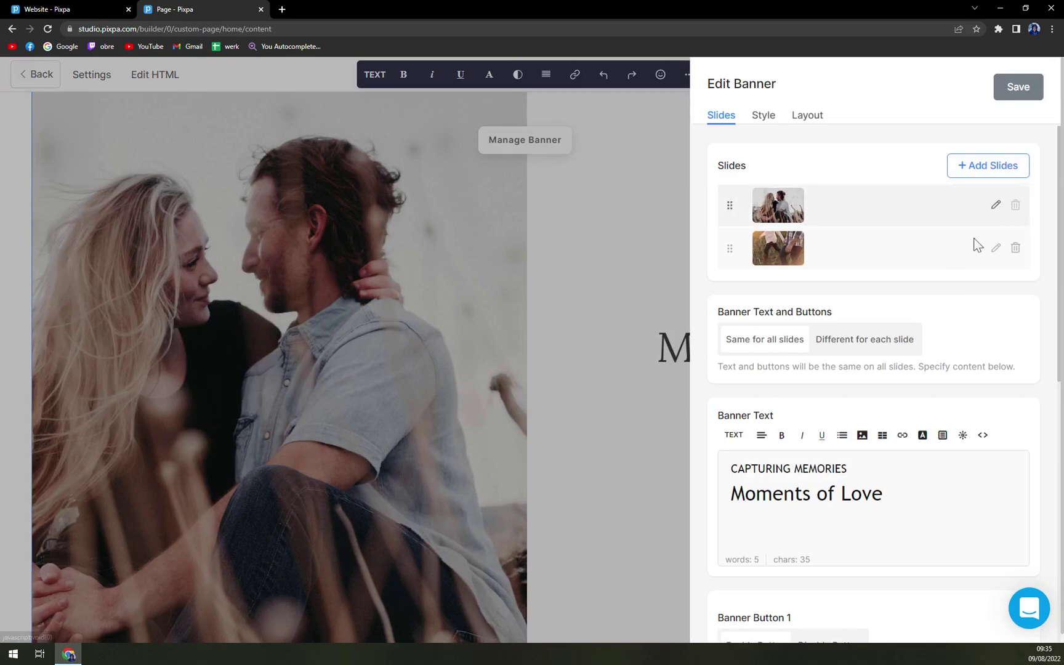
double_click(166, 241)
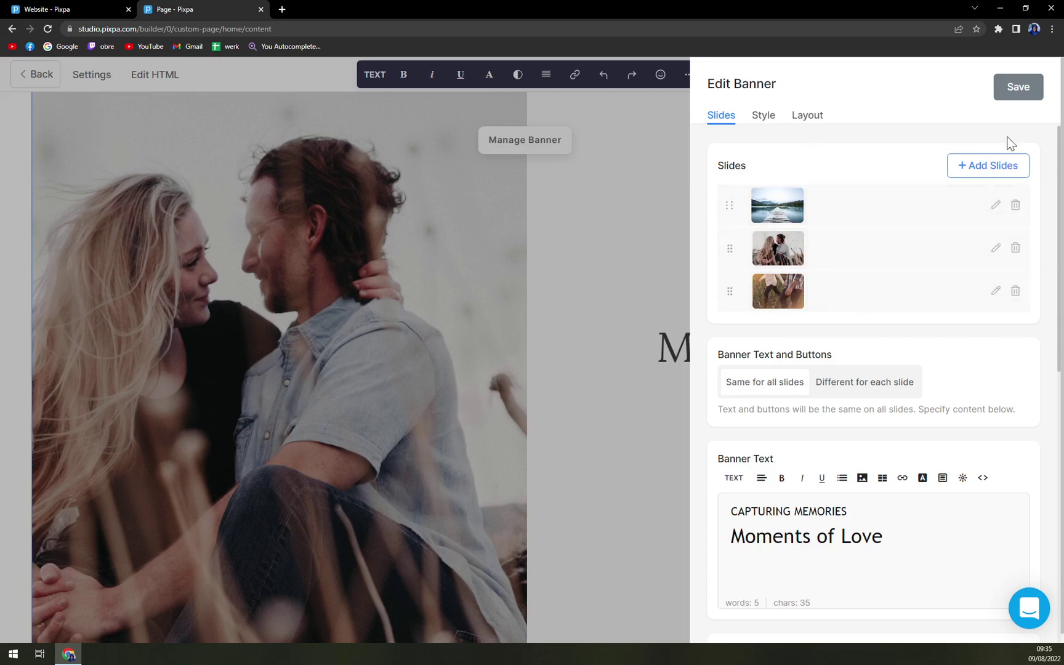
left_click(1010, 95)
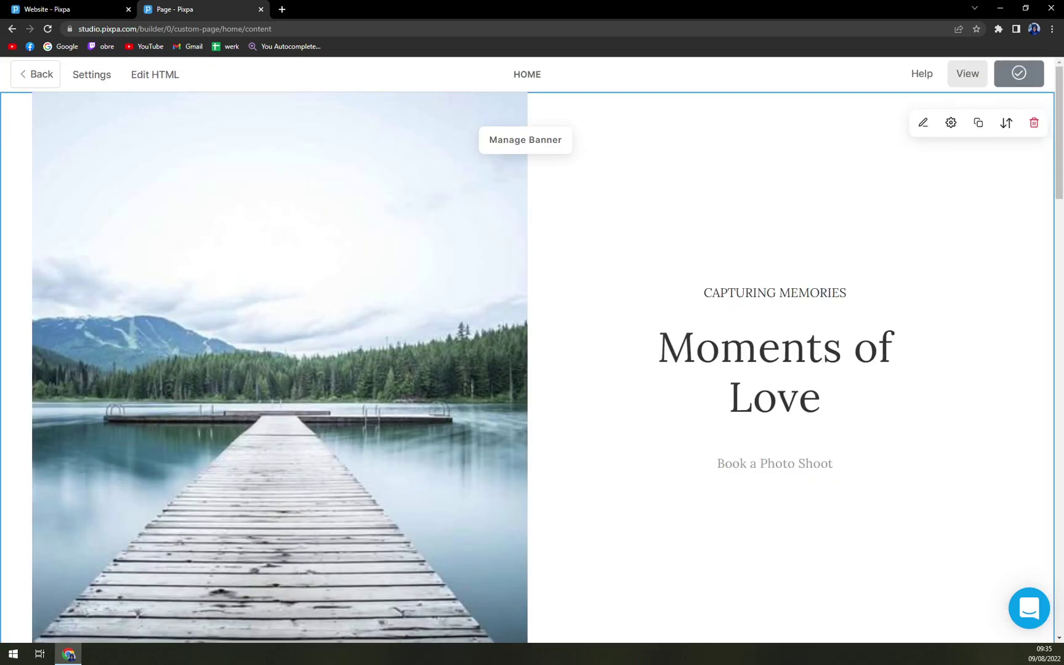
left_click(41, 75)
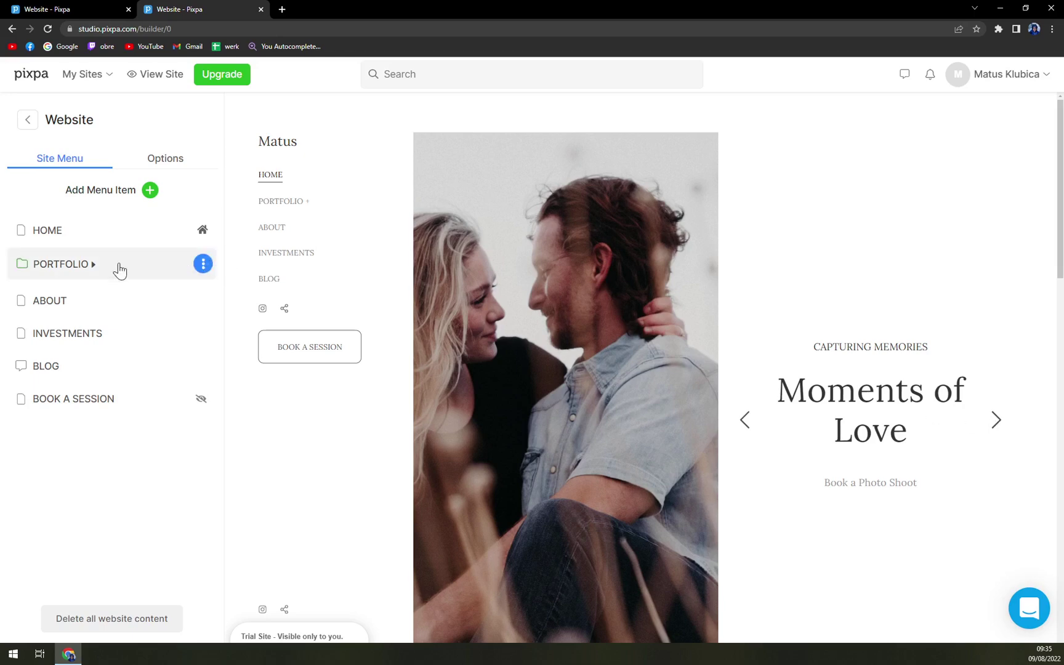
- Expand PORTFOLIO, view Gallery 3's 15 photos, then go back to the dashboard
left_click(69, 269)
left_click(65, 316)
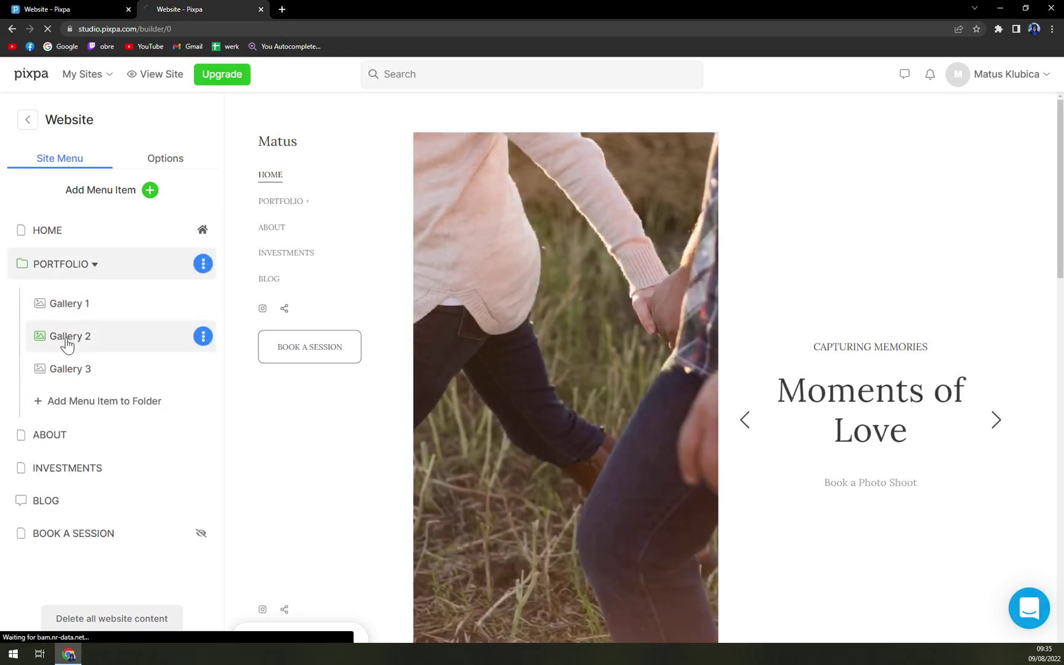
left_click(69, 371)
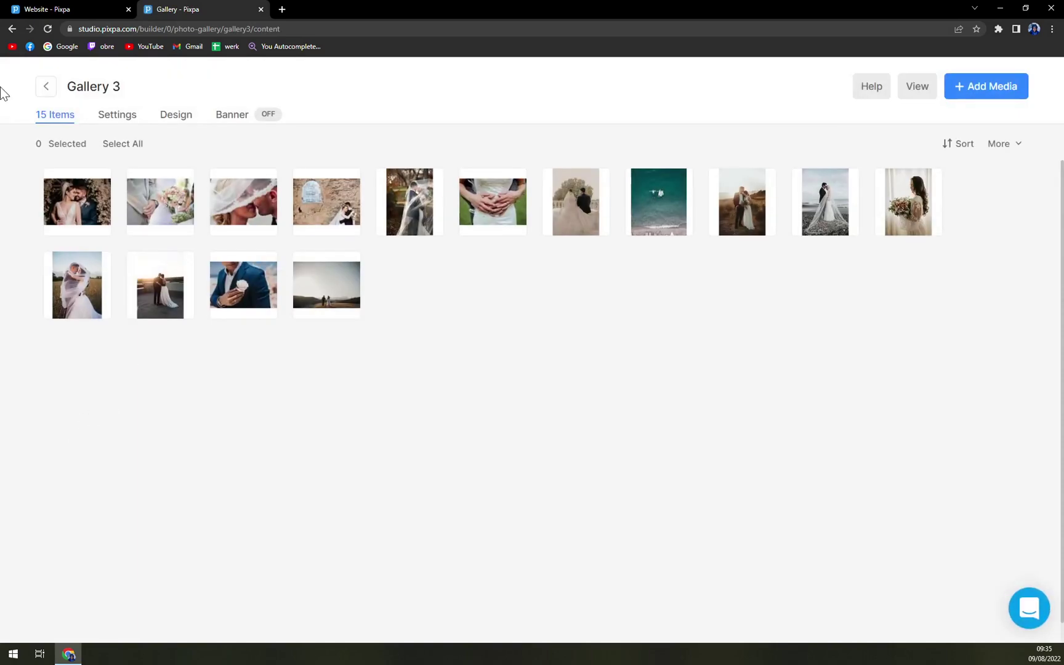
left_click(49, 87)
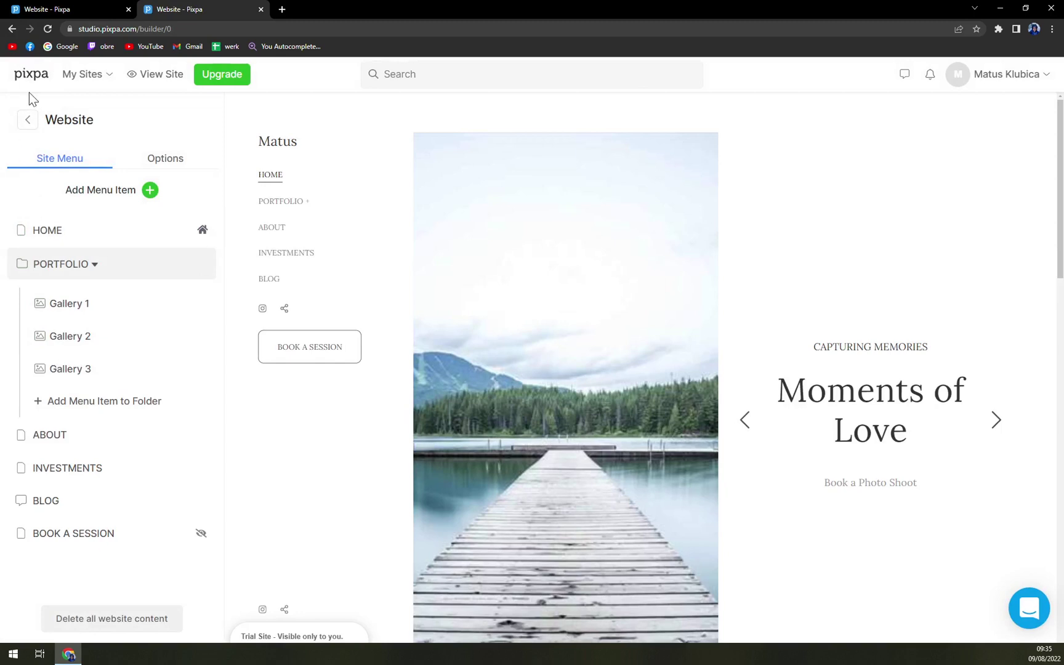
left_click(36, 83)
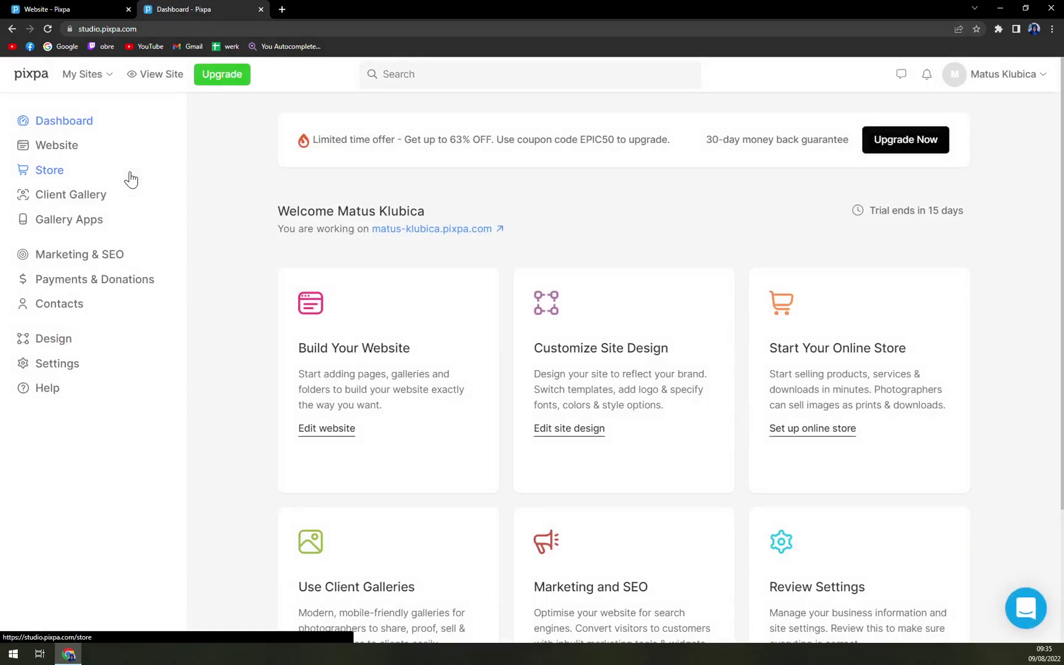
- Open the live site from Website and browse the PORTFOLIO's Gallery 1 page
left_click(52, 151)
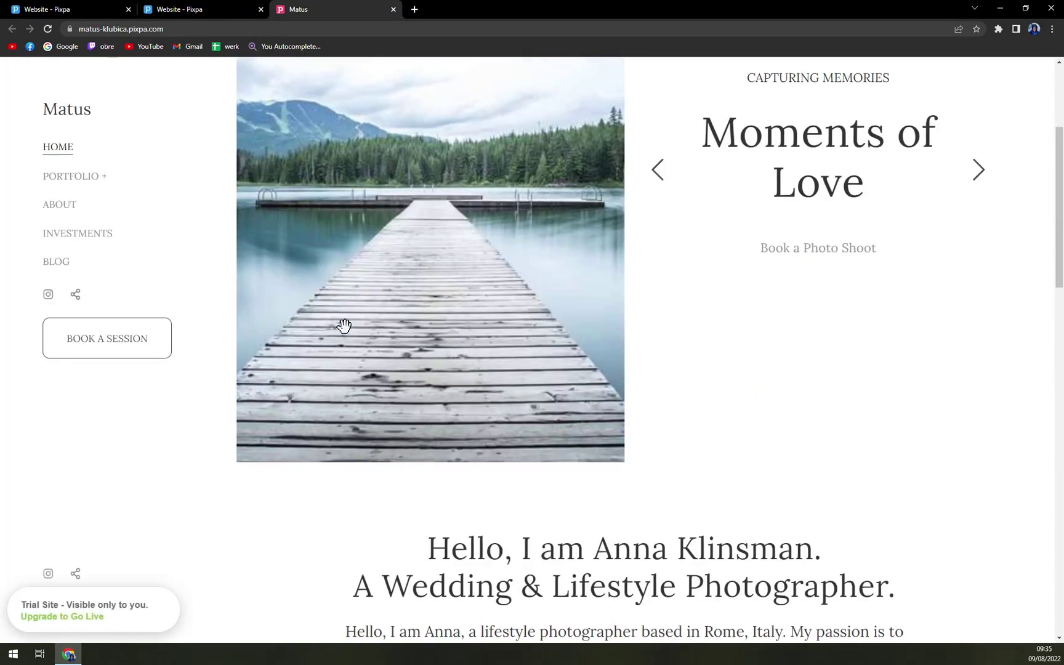
scroll(340, 316, "up", 3)
left_click(81, 177)
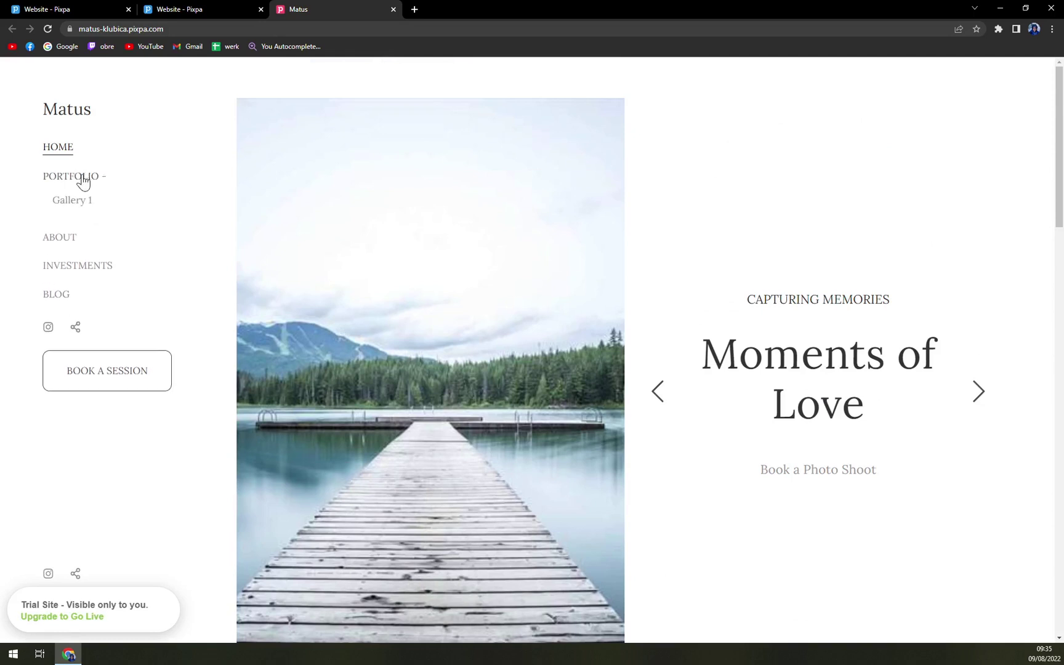
left_click(77, 206)
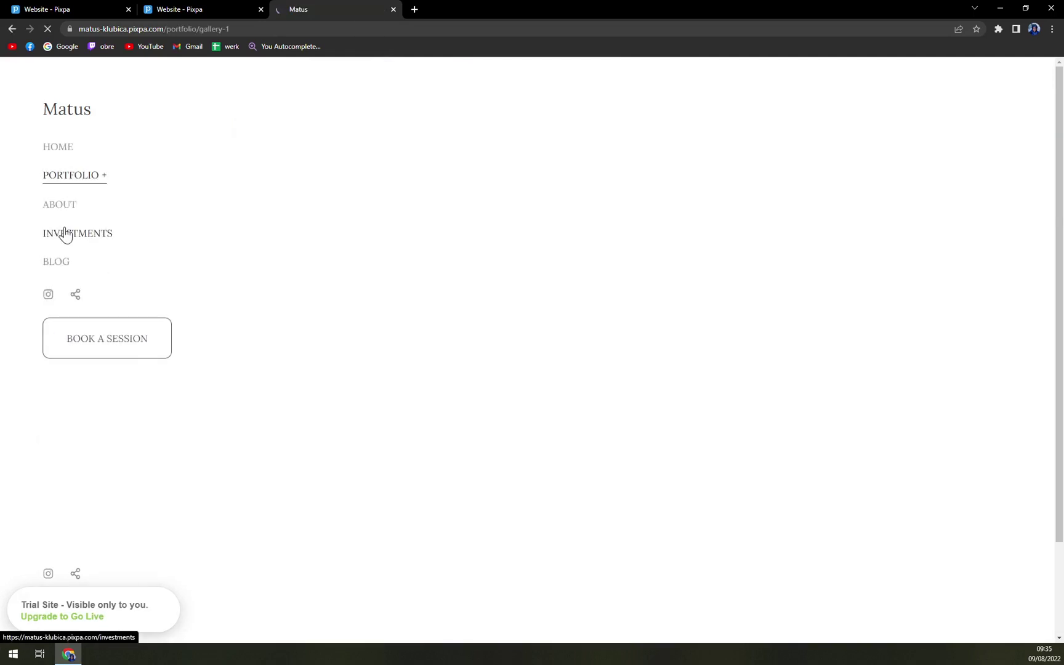
scroll(532, 438, "down", 1)
scroll(532, 438, "up", 1)
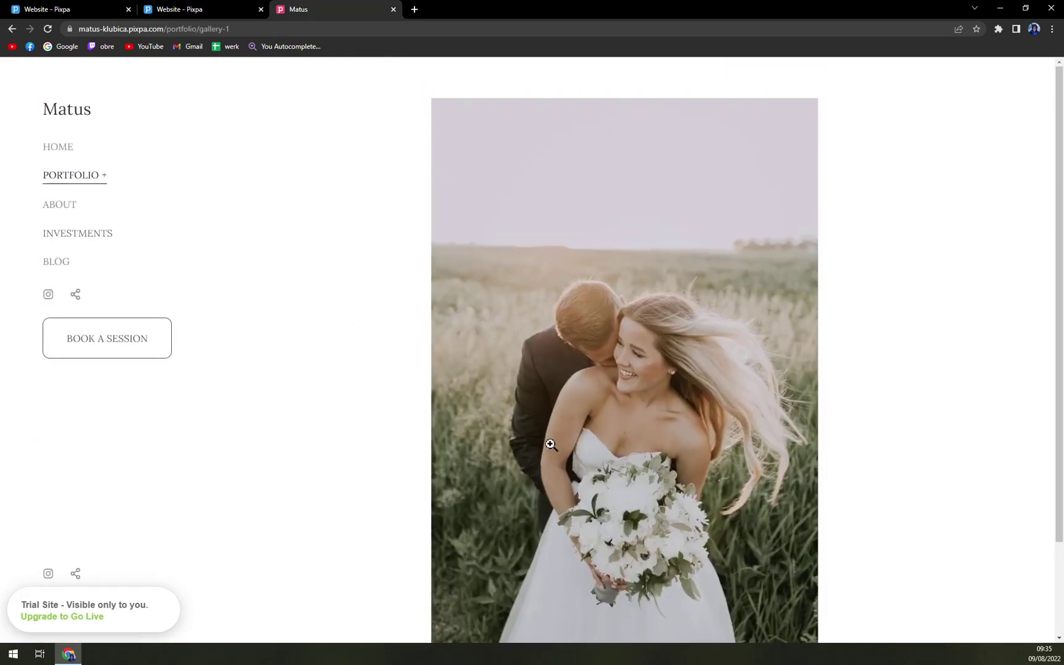
- Close the live preview, review the Store dashboard's four sample products, then go back
left_click(394, 10)
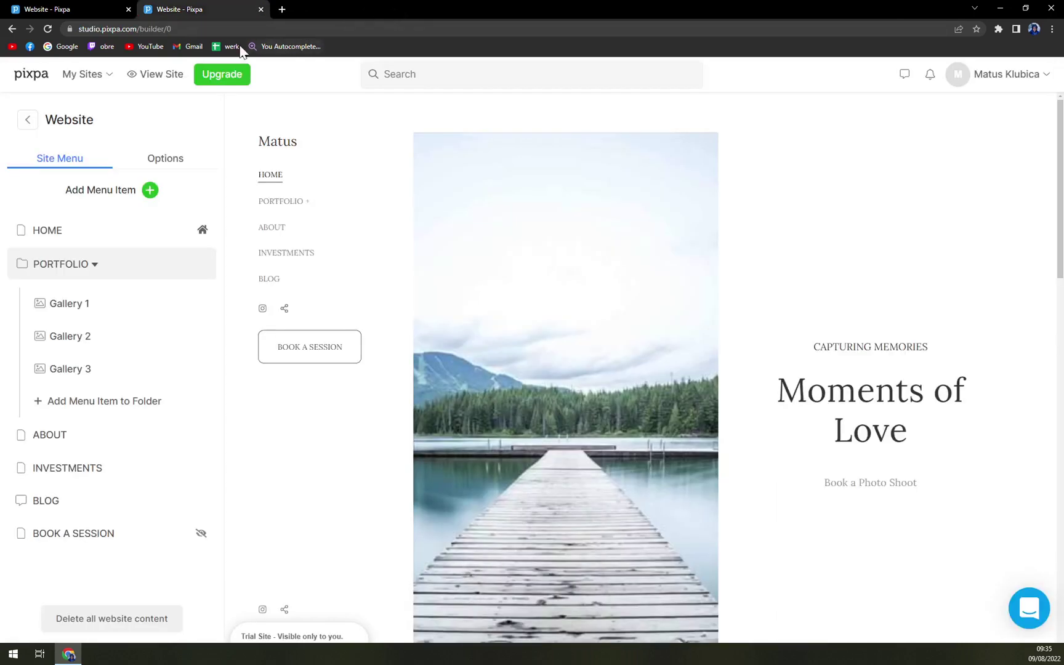
left_click(27, 123)
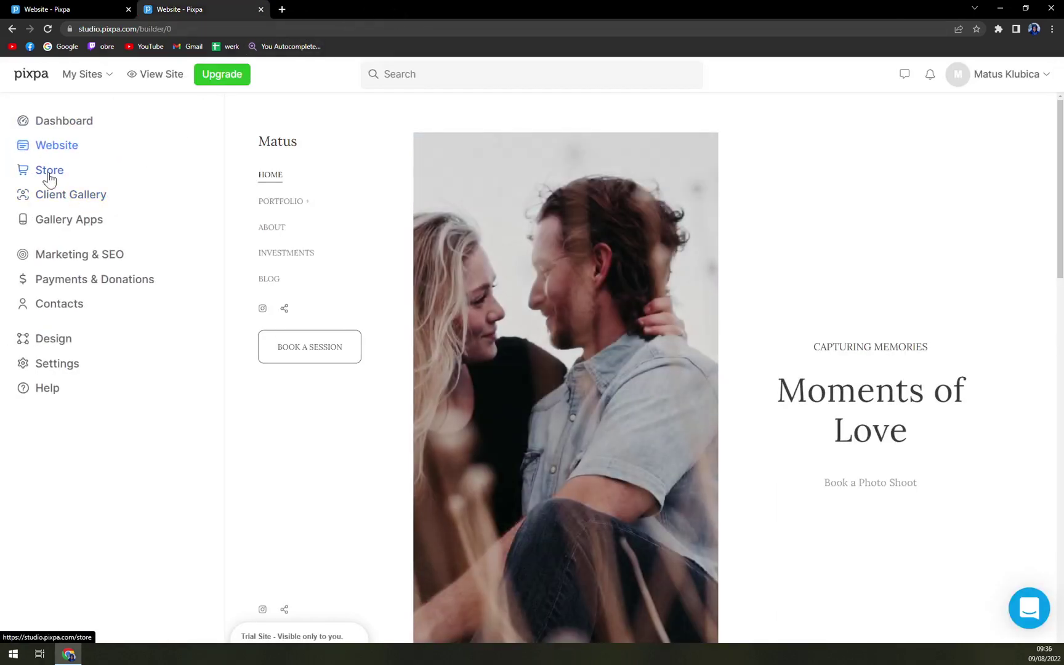
left_click(48, 172)
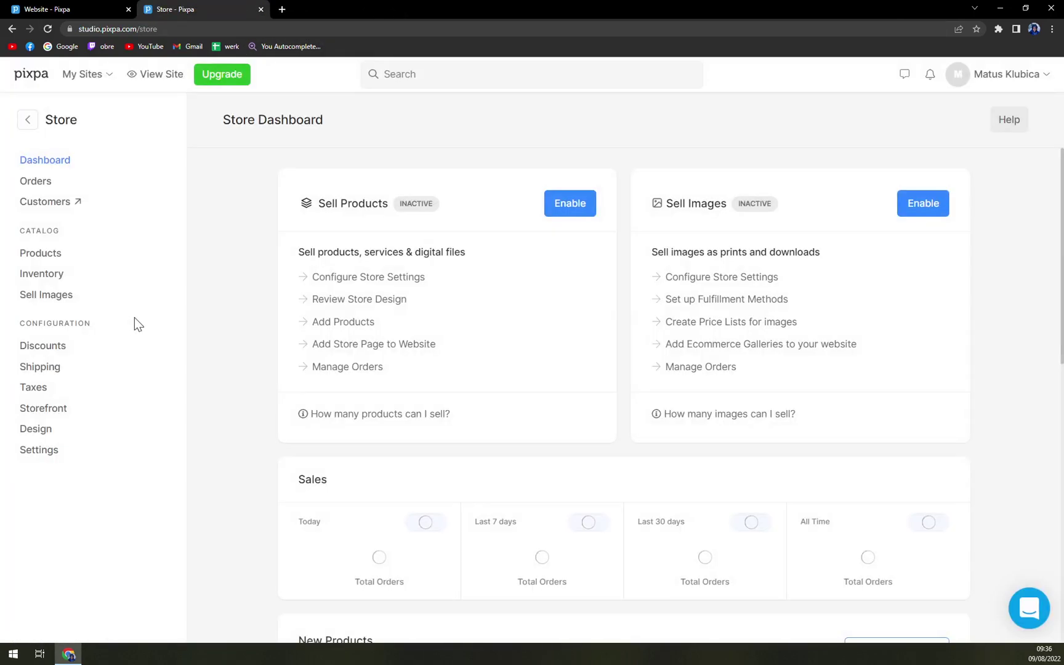
scroll(347, 416, "down", 5)
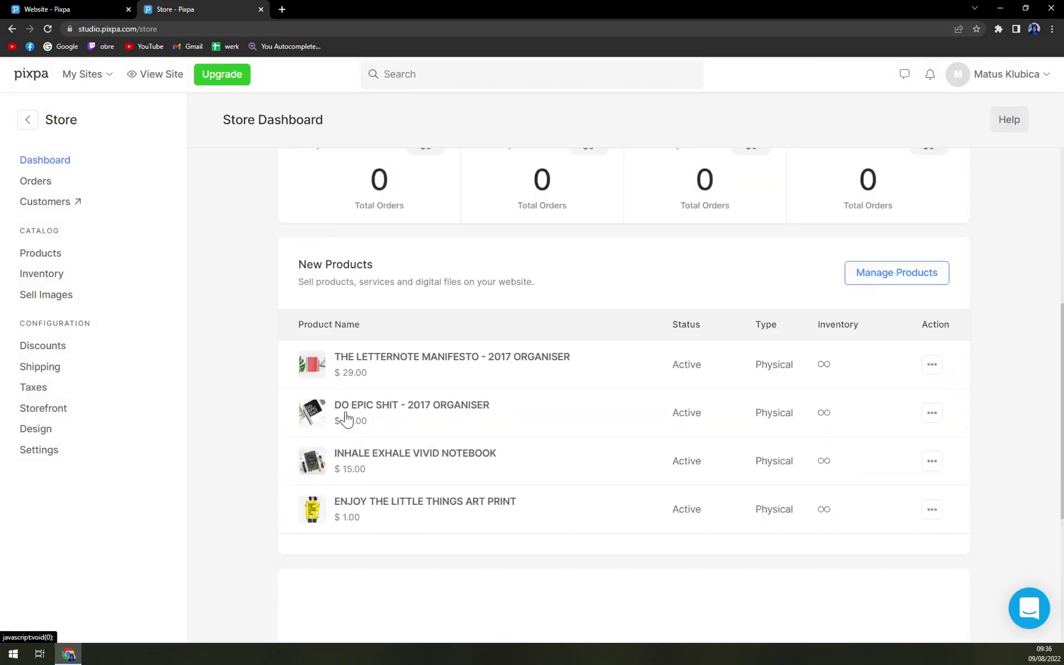
scroll(265, 421, "up", 5)
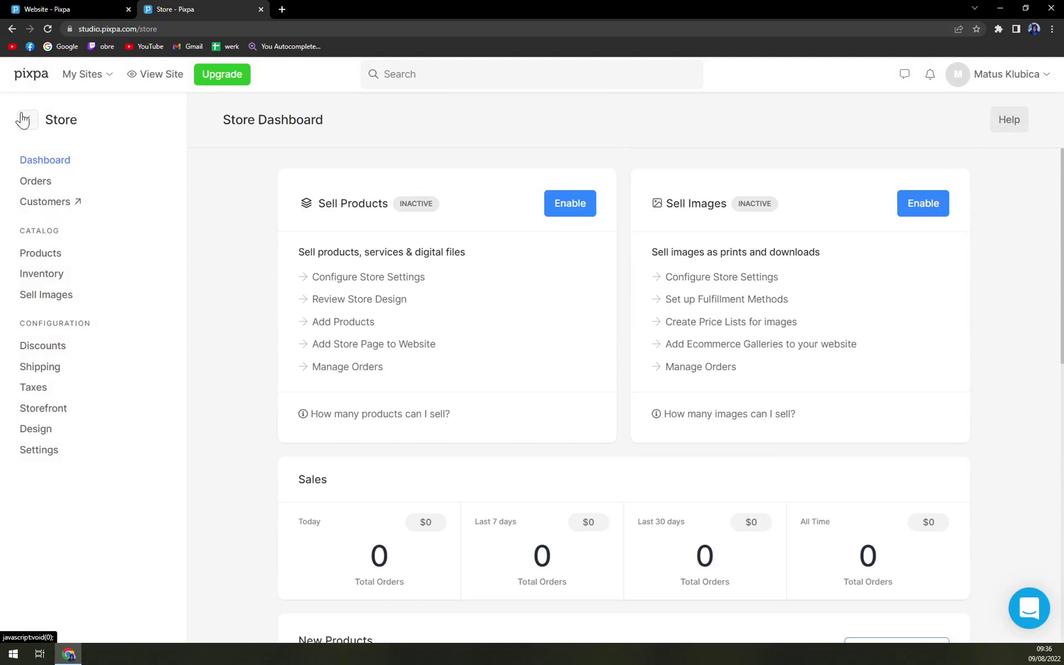
left_click(24, 120)
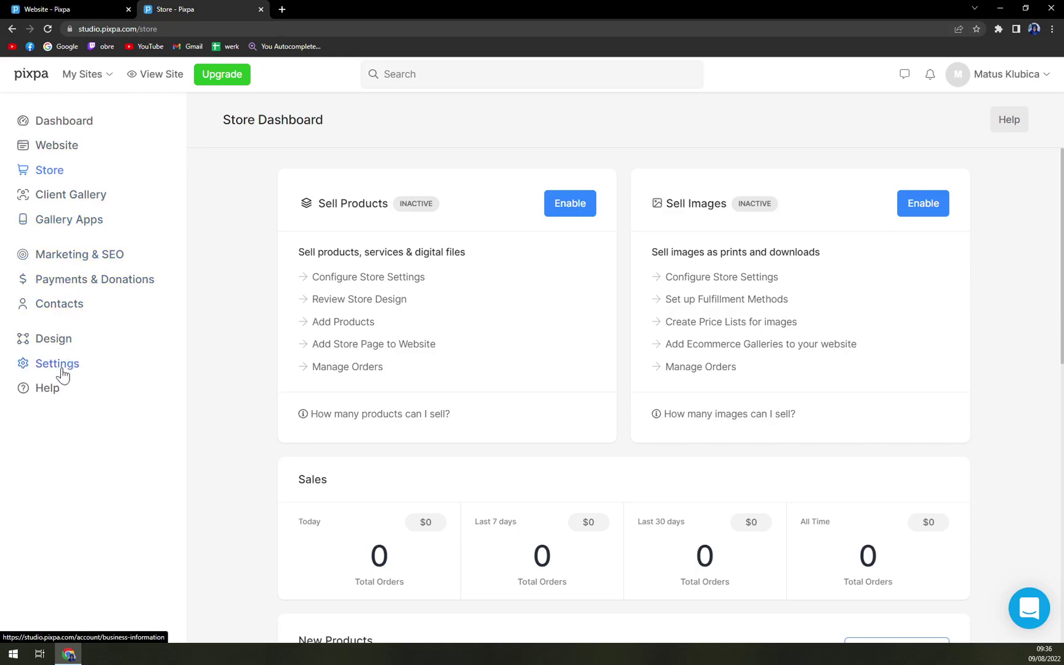
- In Settings' Standards & Formats, set the currency to Euro (EUR)
left_click(63, 372)
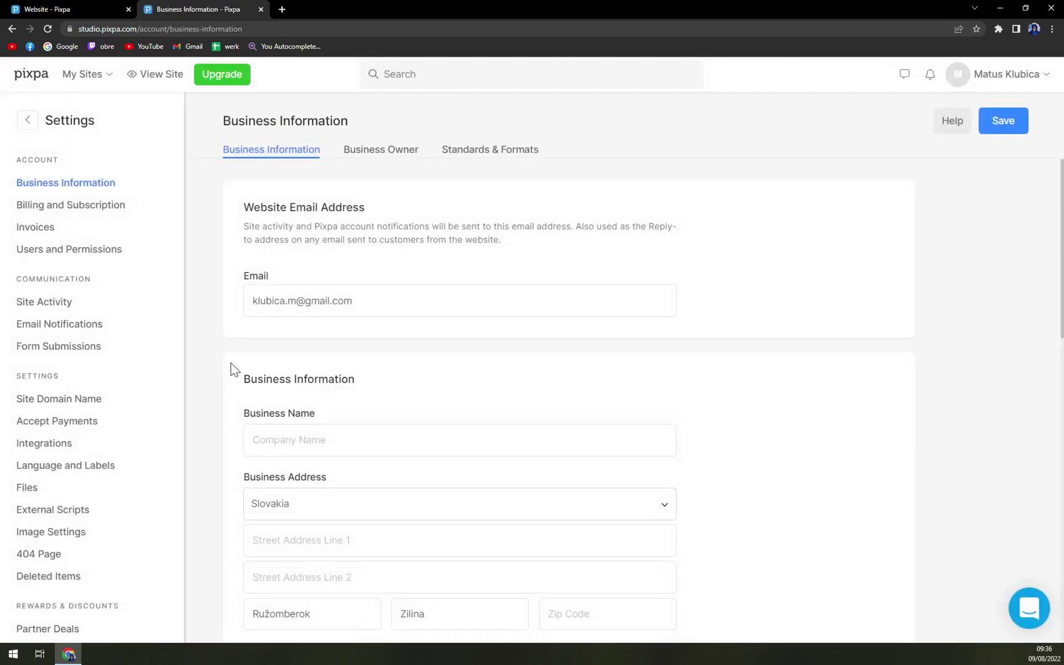
scroll(421, 449, "down", 10)
scroll(418, 449, "up", 3)
scroll(417, 451, "down", 2)
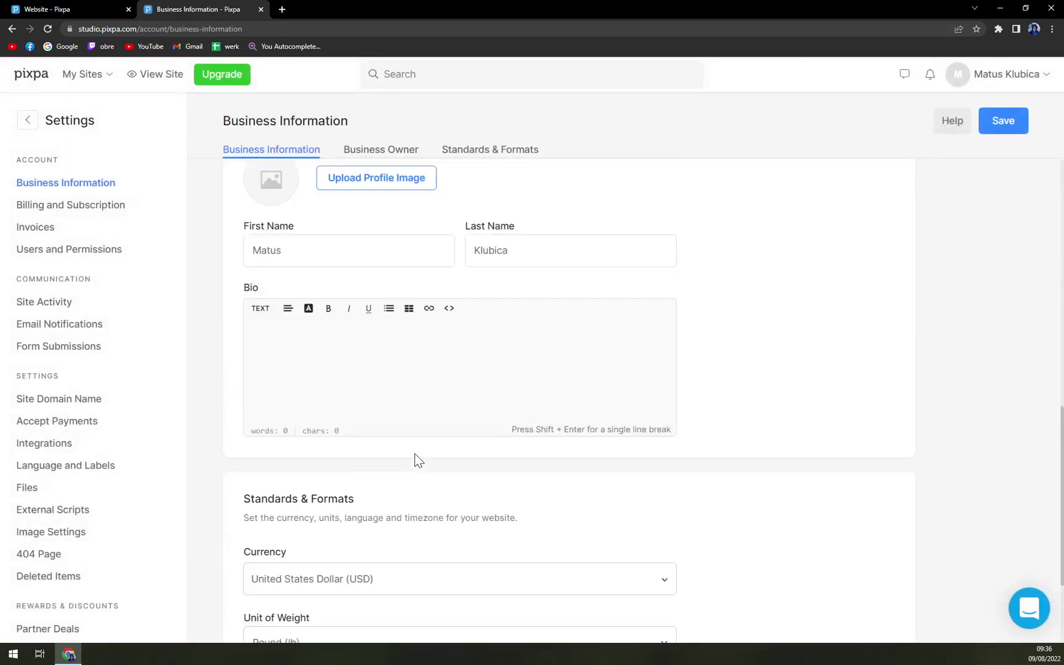
scroll(415, 459, "down", 3)
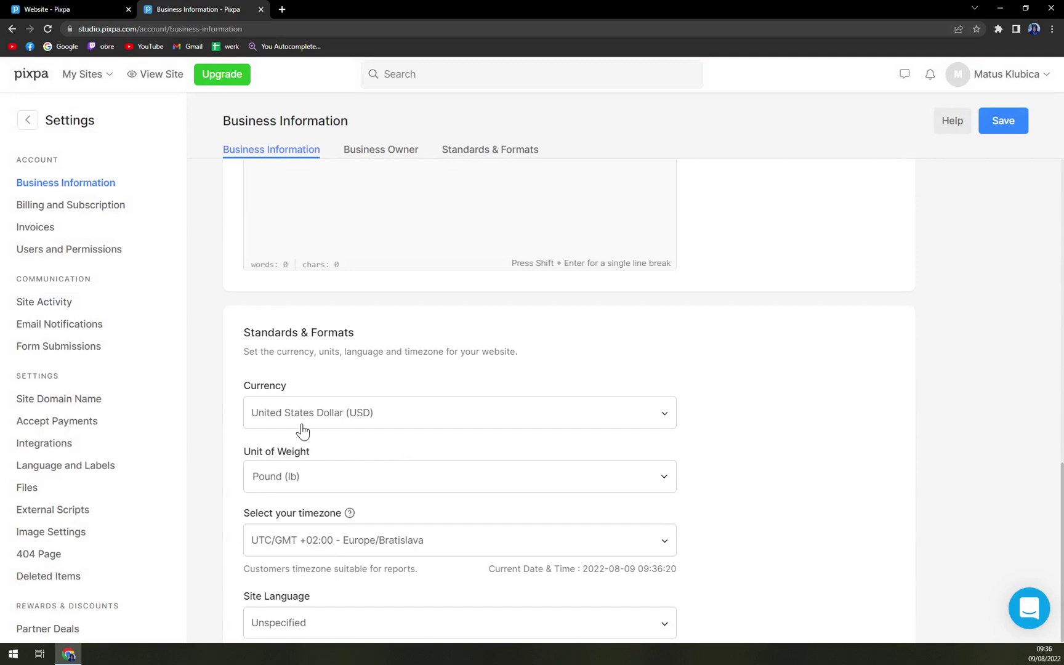
left_click(302, 431)
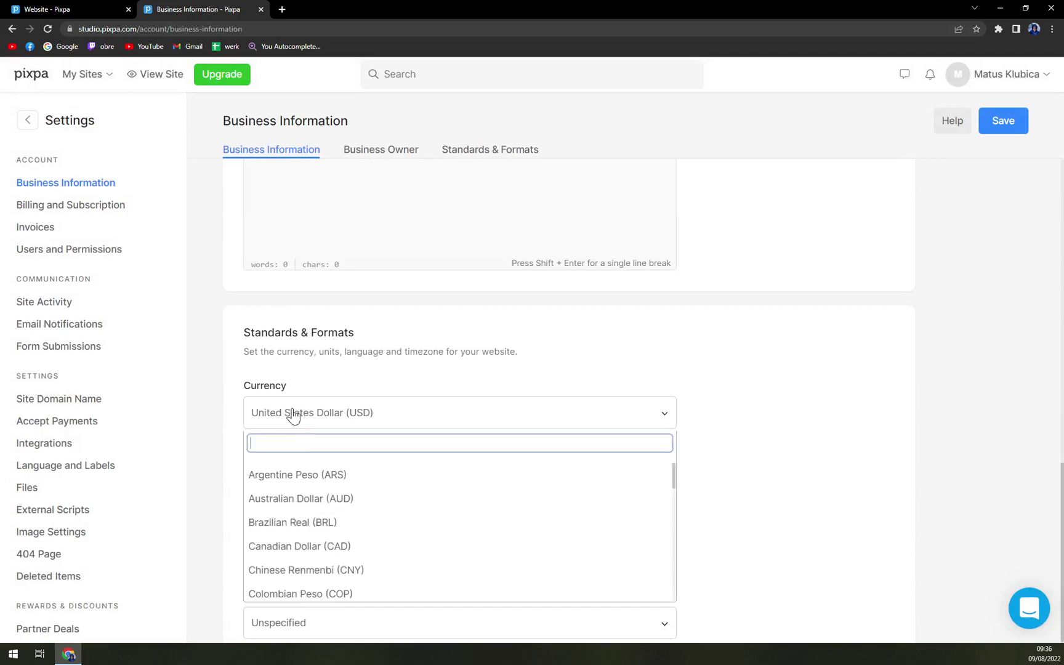
type("eur")
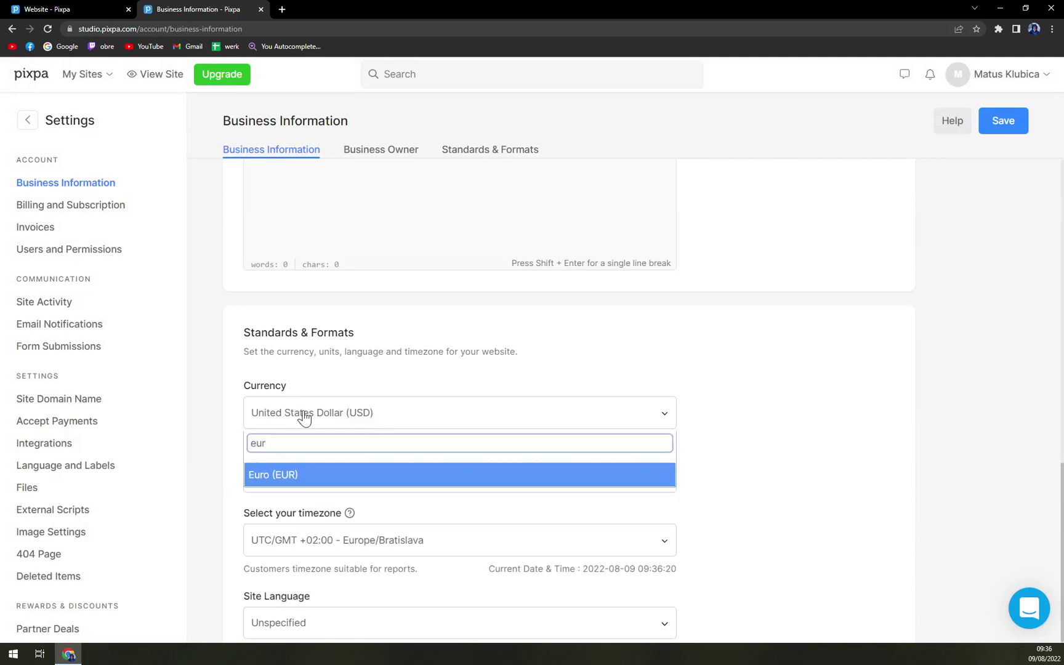
left_click(281, 486)
- Set the unit of weight to Kilogram (kg) and save the settings
left_click(325, 487)
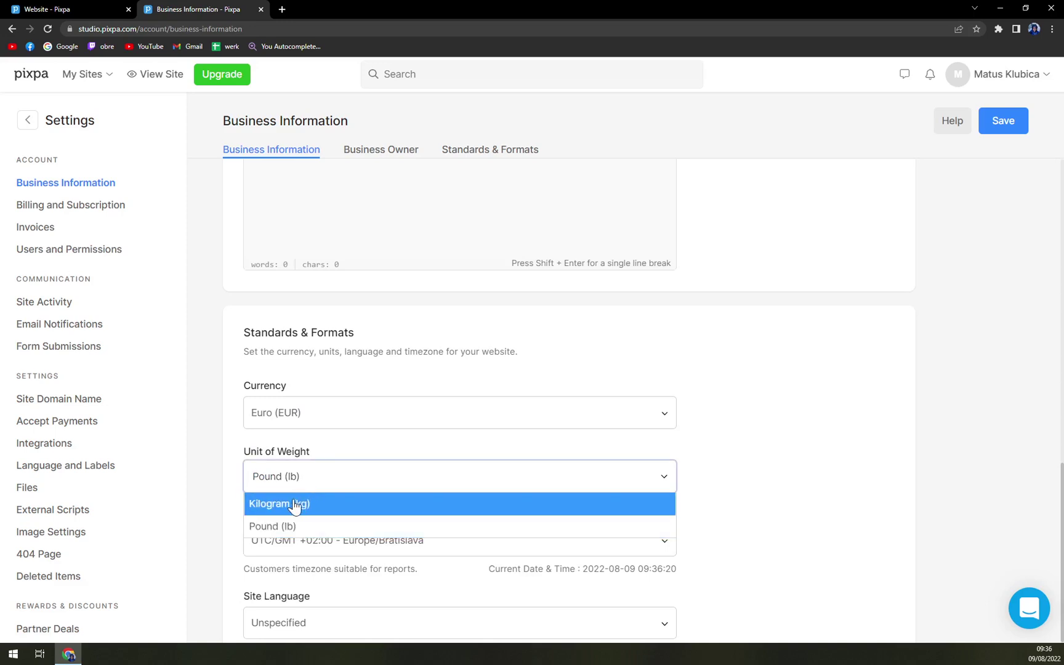
left_click(292, 504)
left_click_drag(253, 513, 244, 512)
scroll(234, 511, "down", 2)
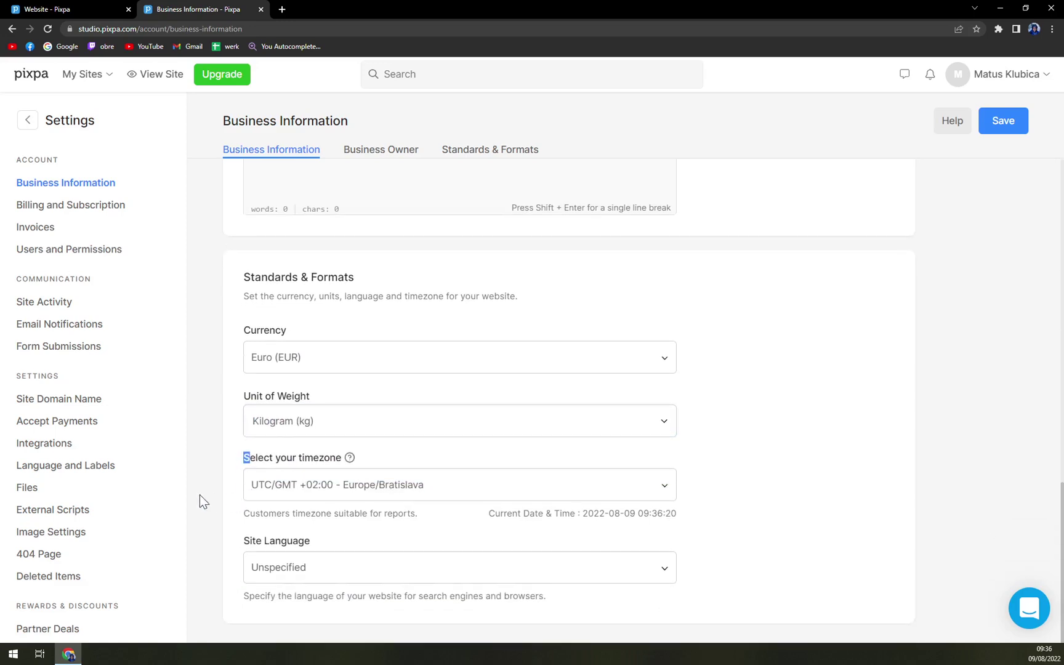
left_click(783, 492)
left_click(1017, 124)
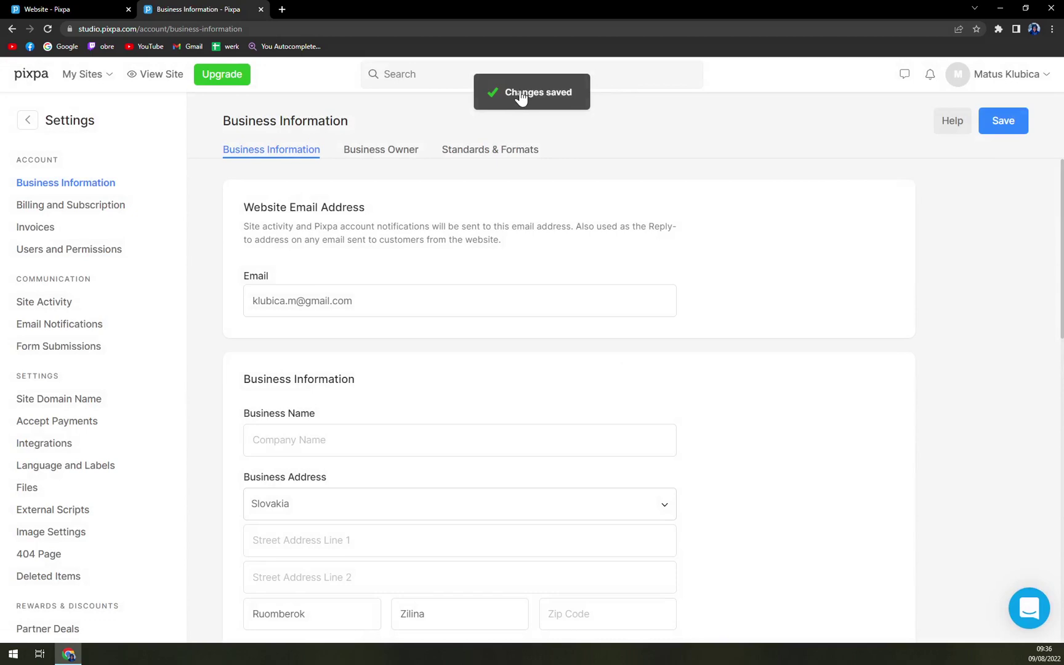
- Return to the main dashboard, glancing briefly at the website builder tab
left_click(27, 79)
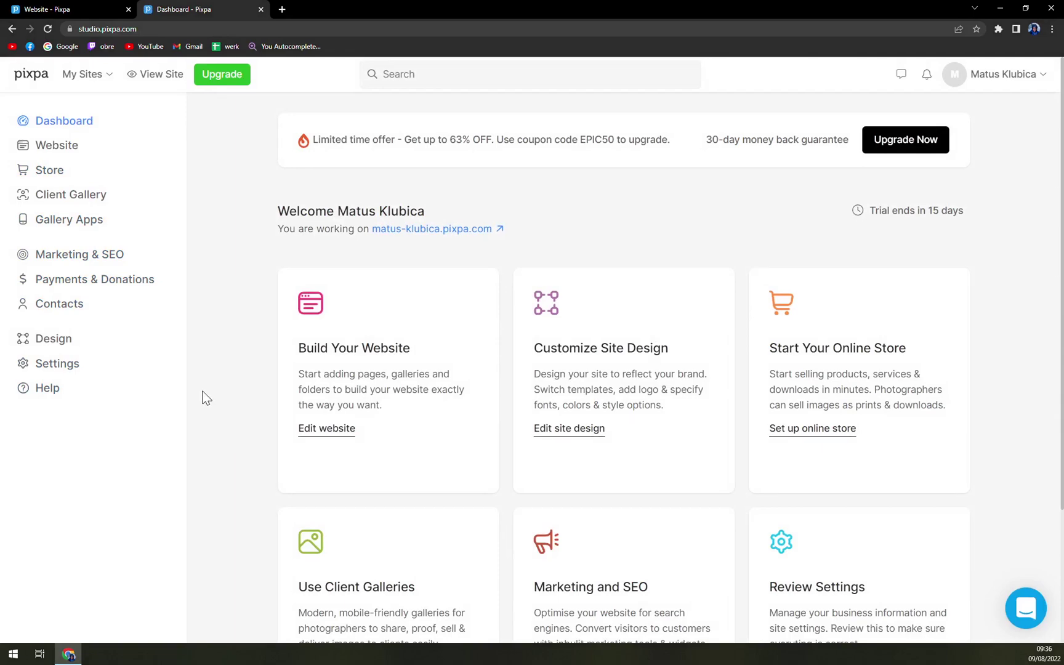
left_click(120, 9)
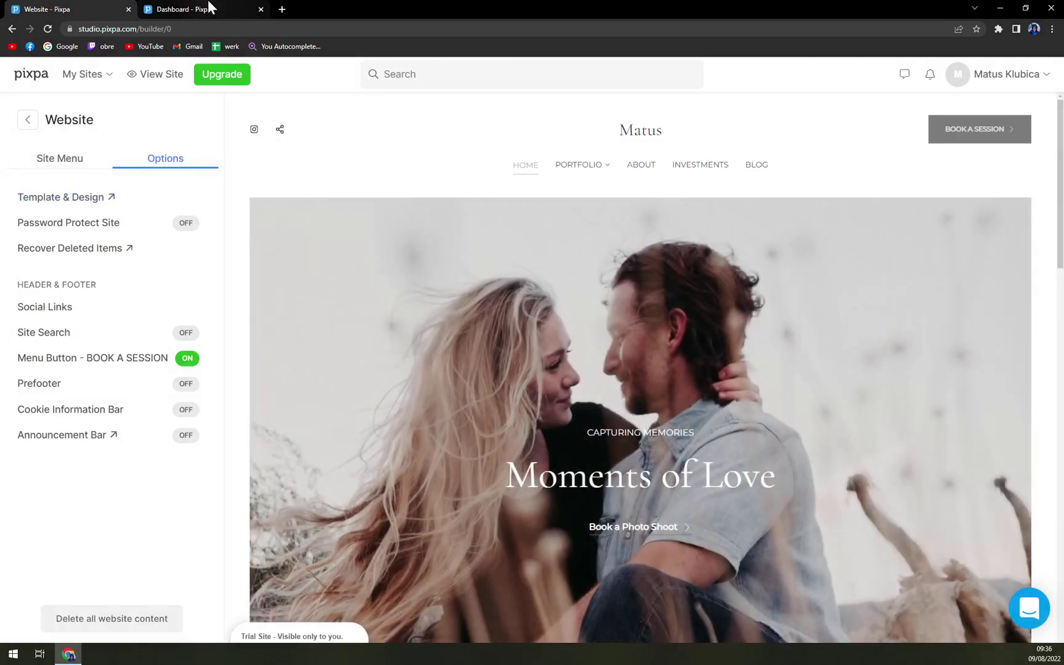
left_click(210, 8)
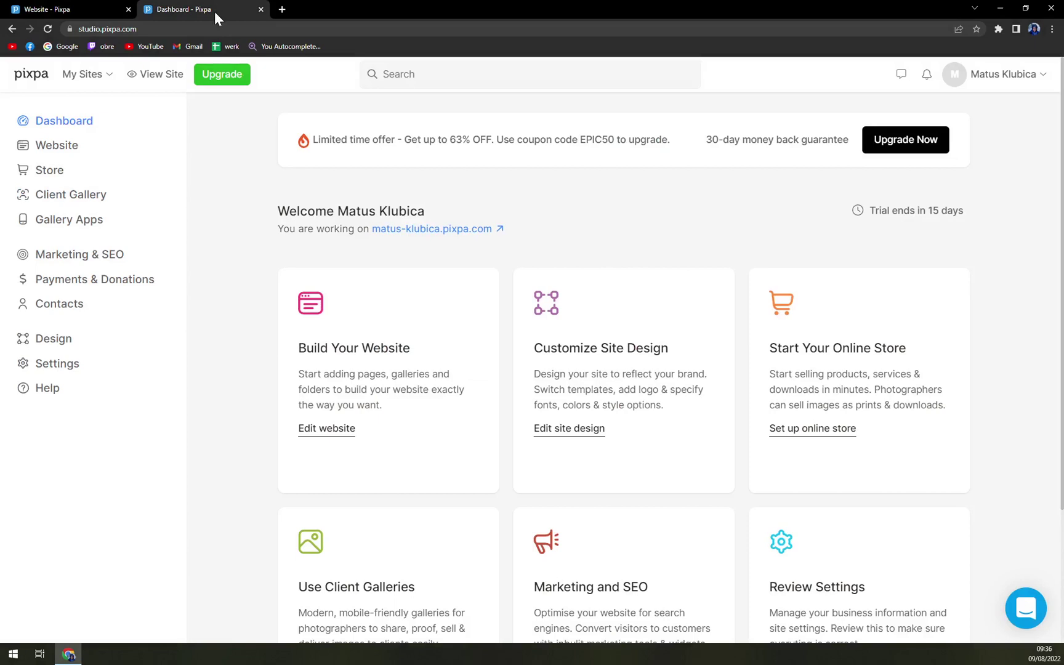